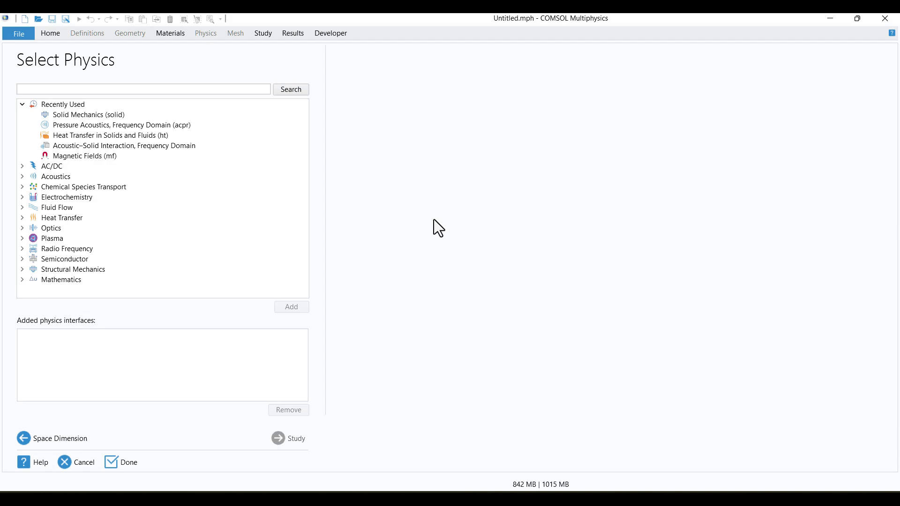
Set up the model with the Solid Mechanics interface and a Stationary study
left_click(111, 116)
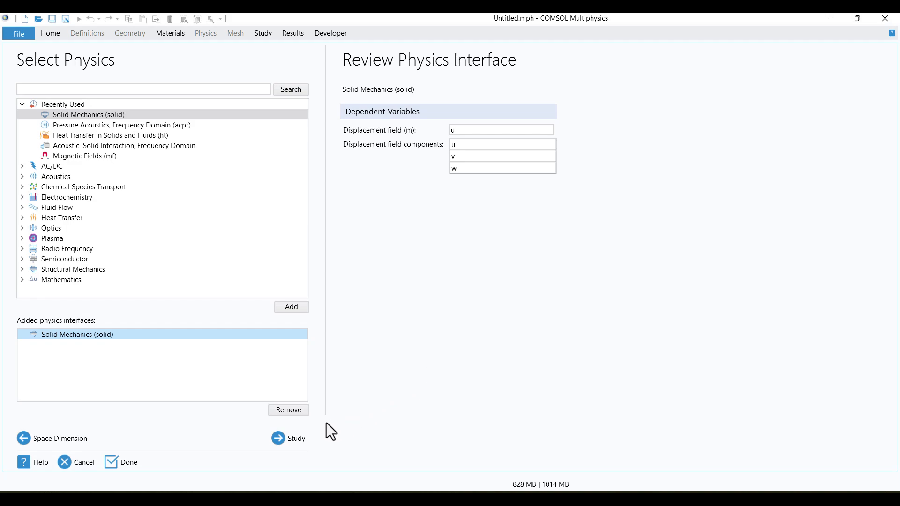
left_click(285, 438)
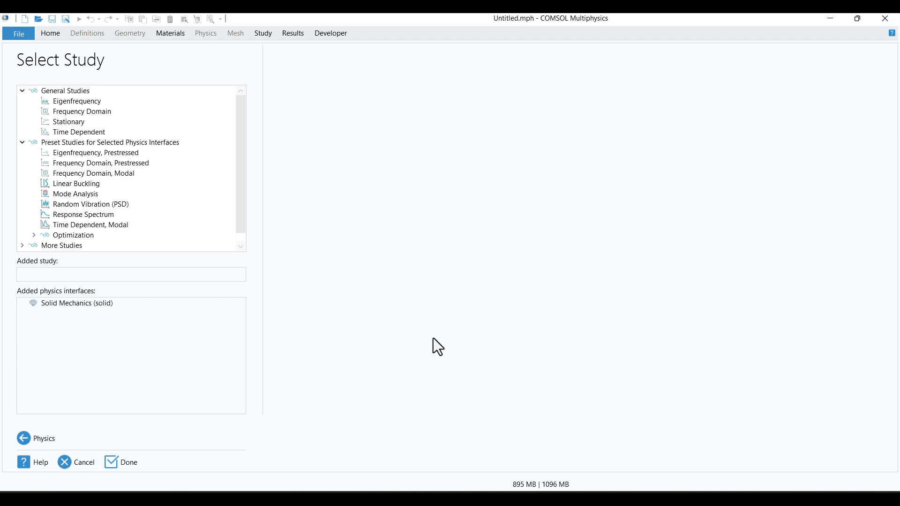
left_click(100, 121)
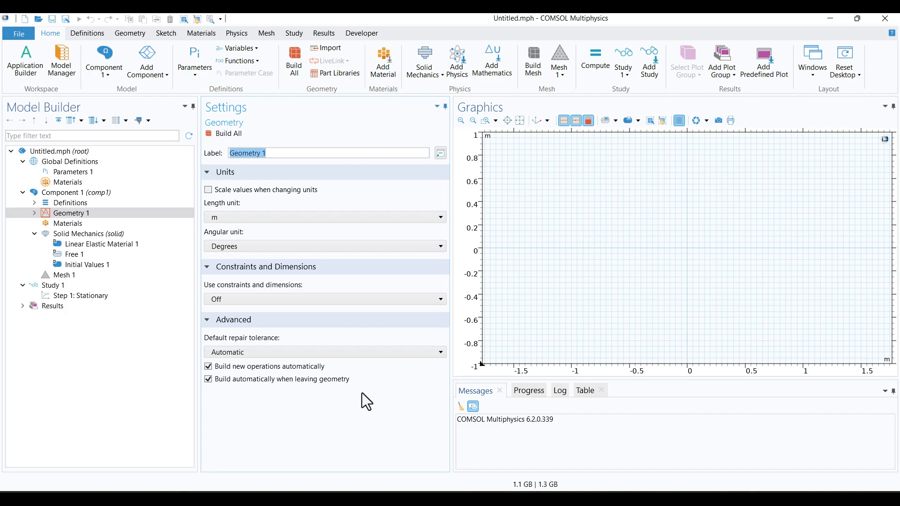
Define a global parameter R0 with the expression 1.5 [cm]
left_click(78, 174)
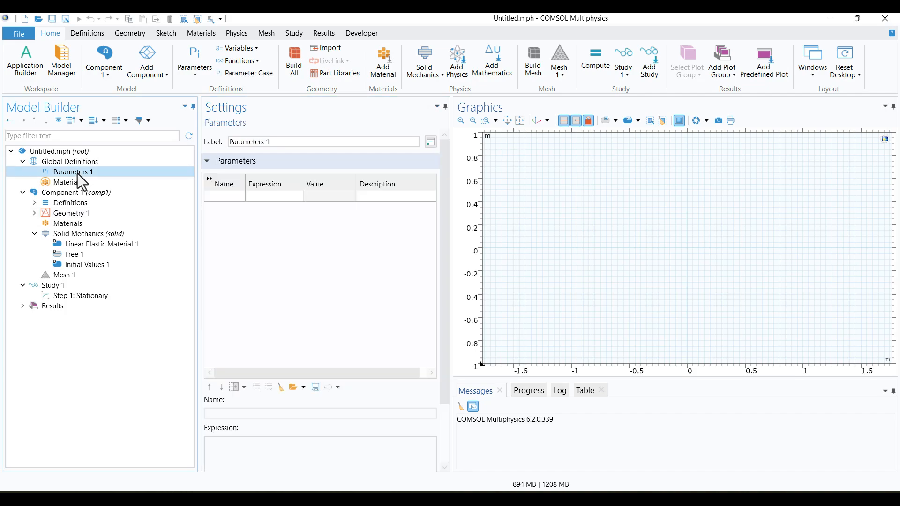
left_click(219, 195)
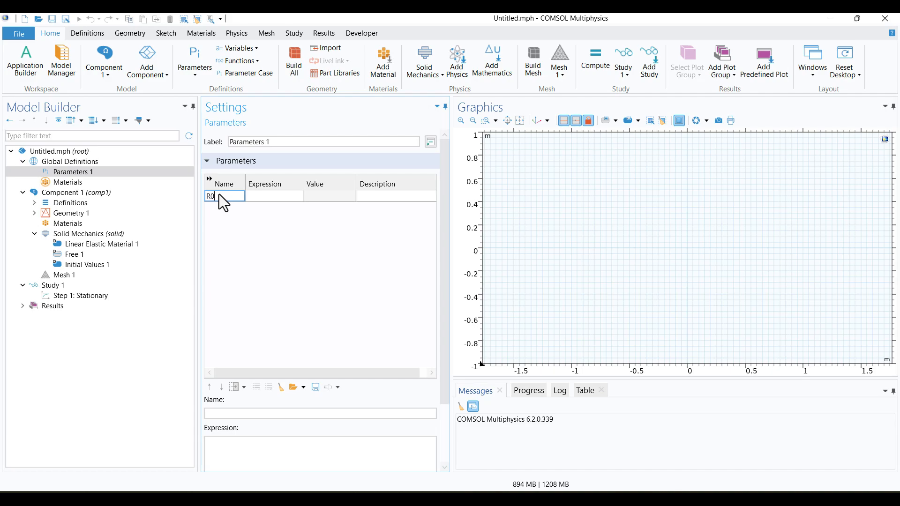
key("Tab")
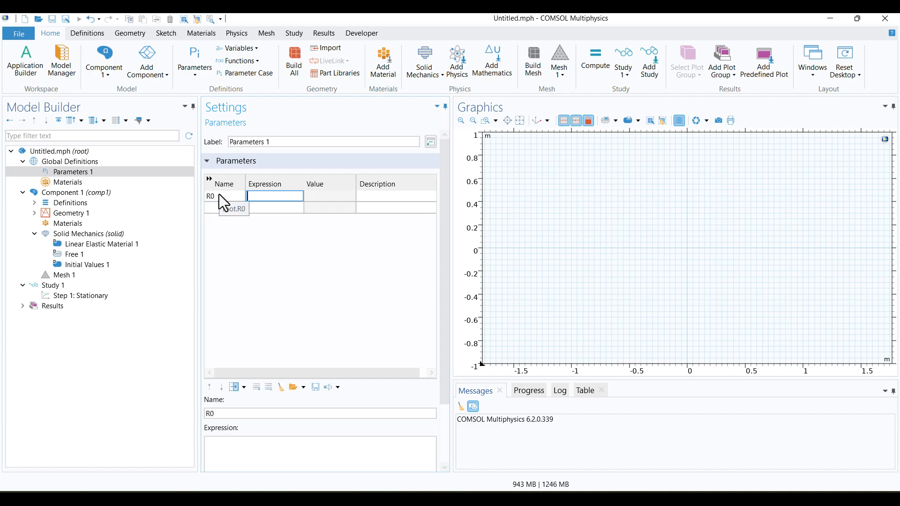
type("1.5 []cm")
key("Return")
Define a second global parameter th with the expression 3 [mm]
left_click(212, 211)
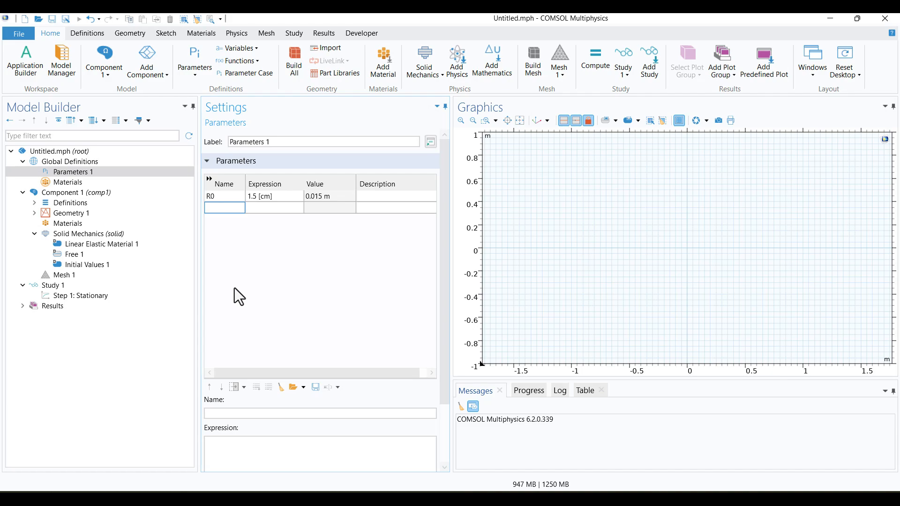
type("th")
key("Tab")
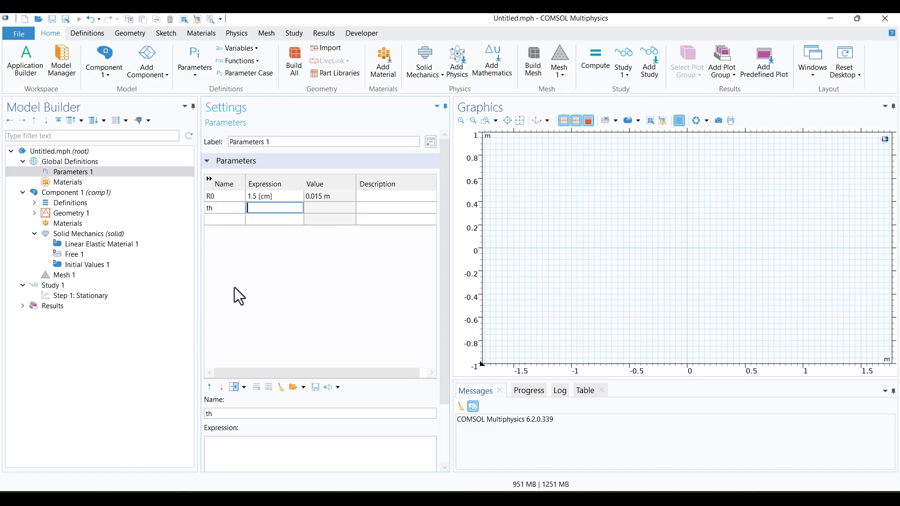
type("3 [mm")
key("Return")
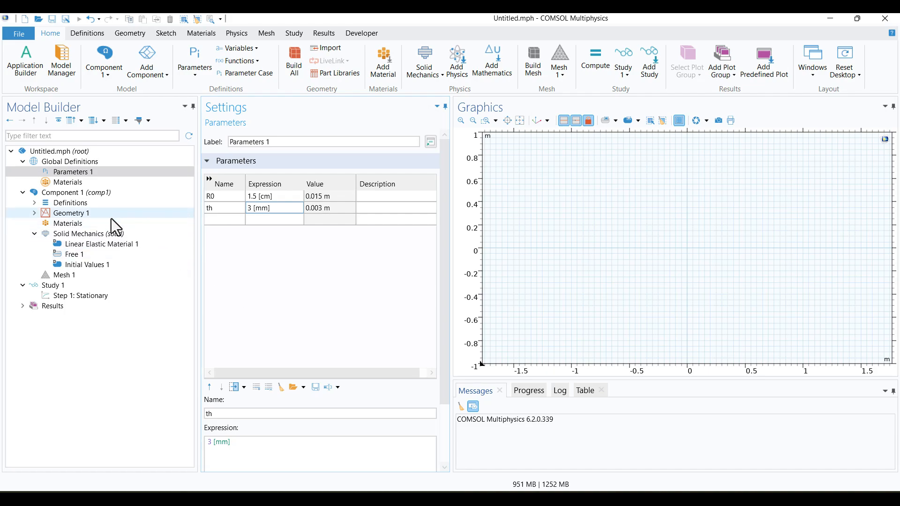
Set the length unit of Geometry 1 to cm
left_click(95, 211)
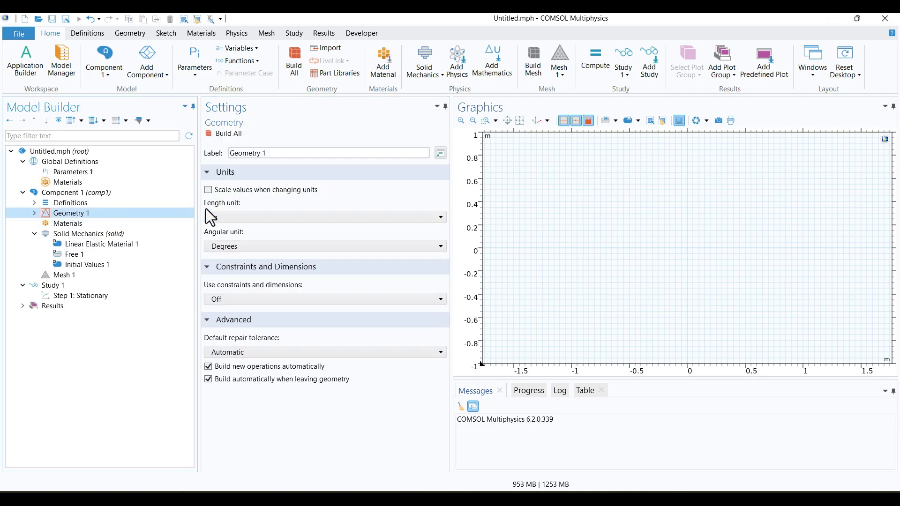
left_click(253, 219)
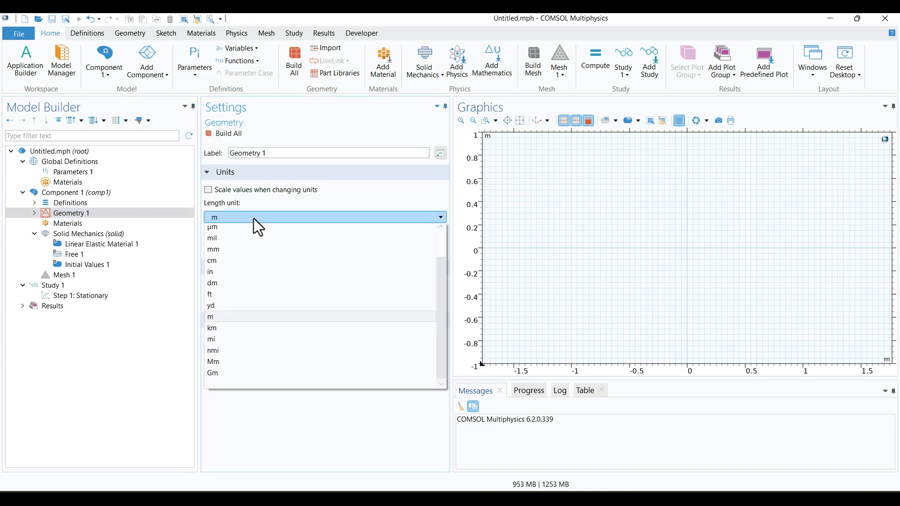
left_click(242, 263)
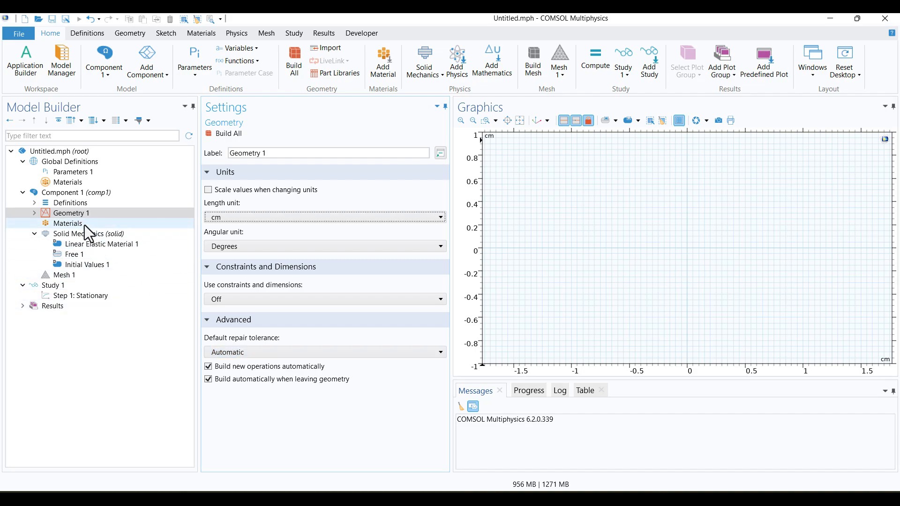
Add a solid rectangle 8 cm wide and 30 cm high to the geometry and build it
right_click(75, 215)
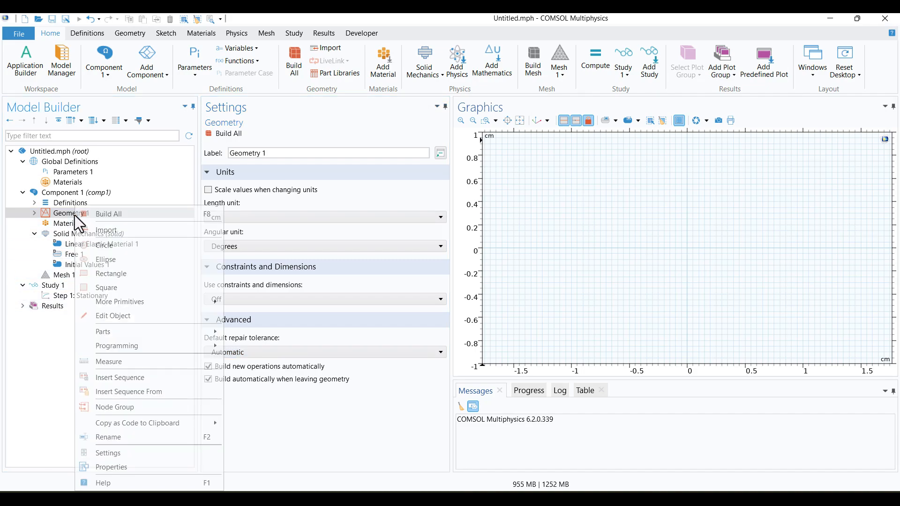
left_click(106, 274)
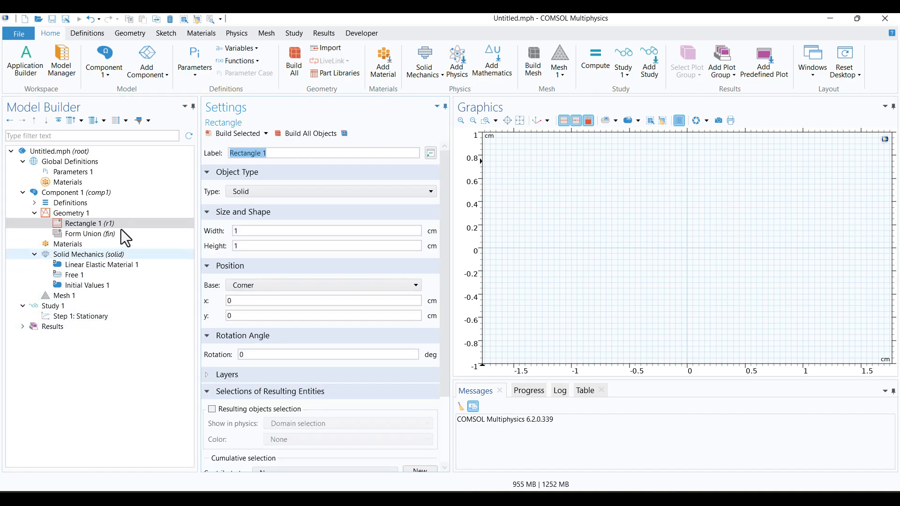
left_click(132, 33)
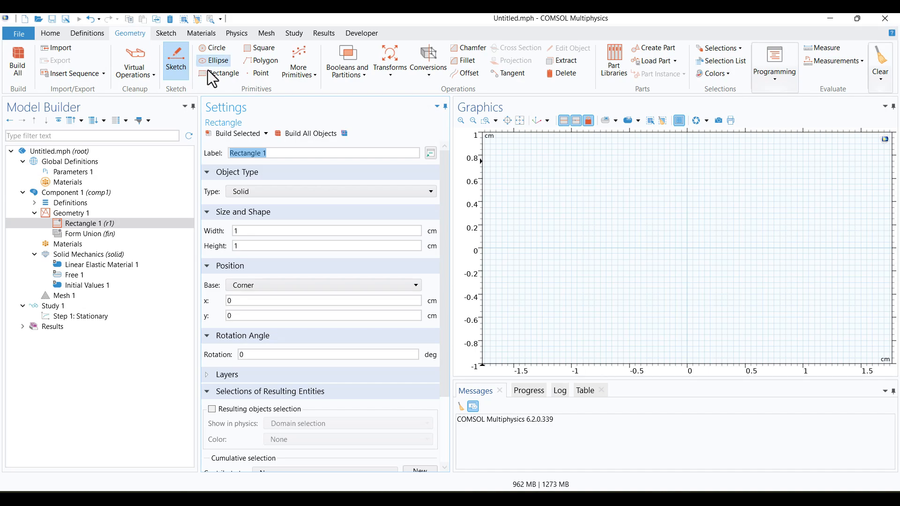
left_click(167, 34)
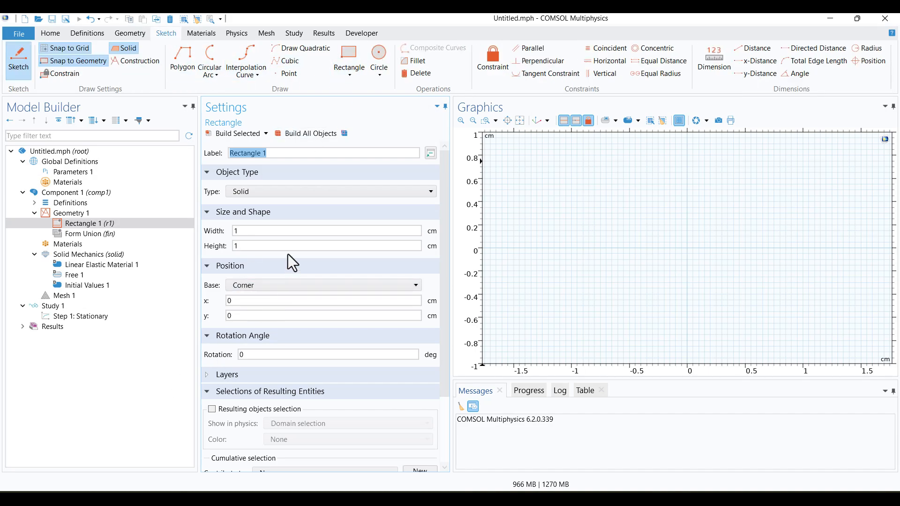
double_click(285, 231)
type("8")
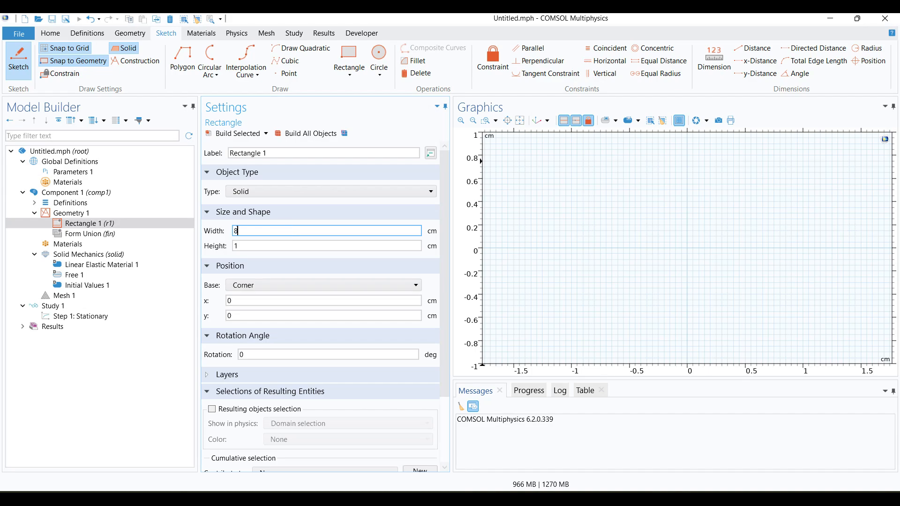
double_click(284, 249)
type("30")
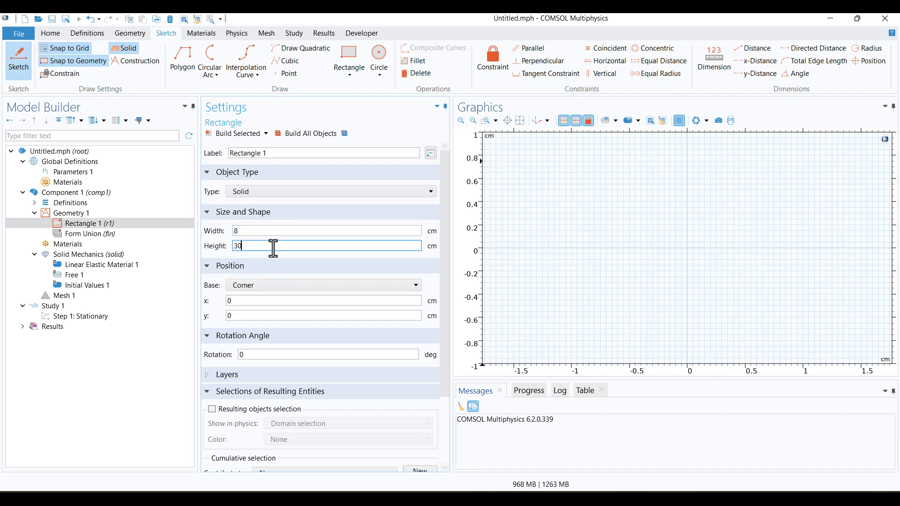
left_click(296, 137)
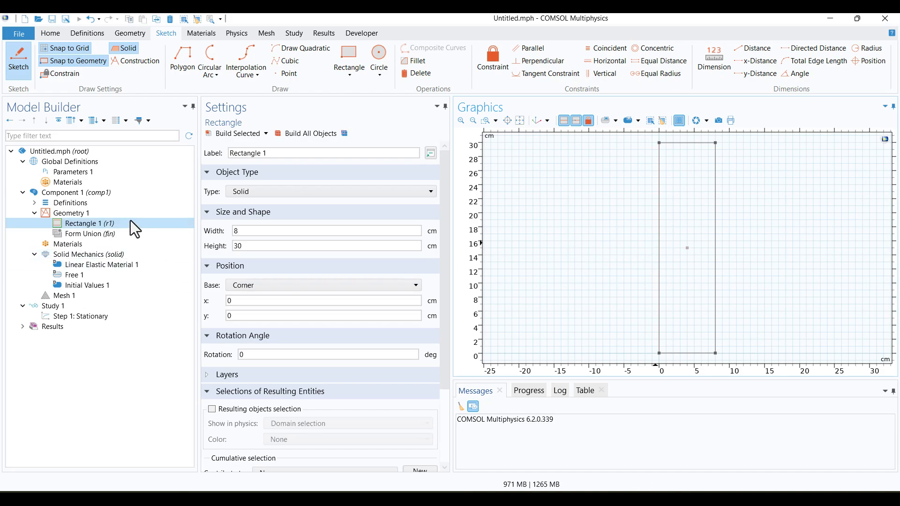
Add a circle with radius R0 and a sector angle of 180 degrees to the geometry and build it
left_click(69, 215)
right_click(67, 216)
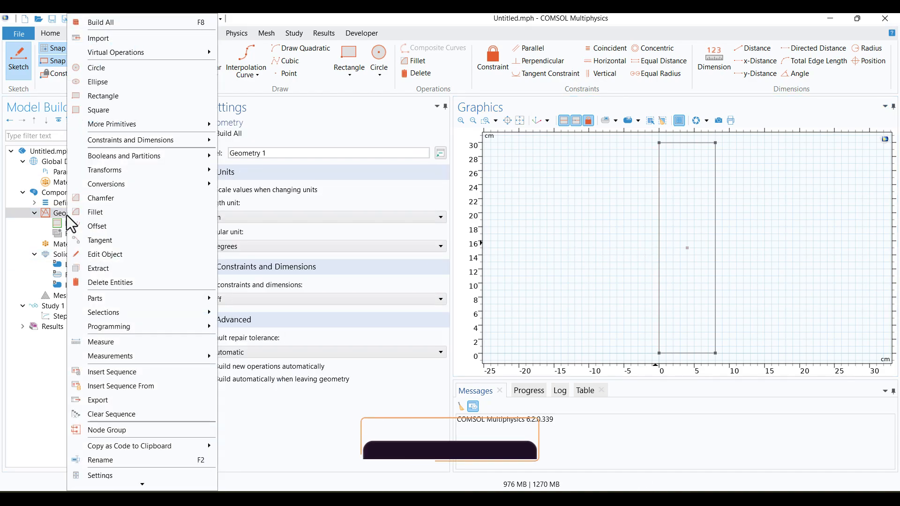
left_click(123, 70)
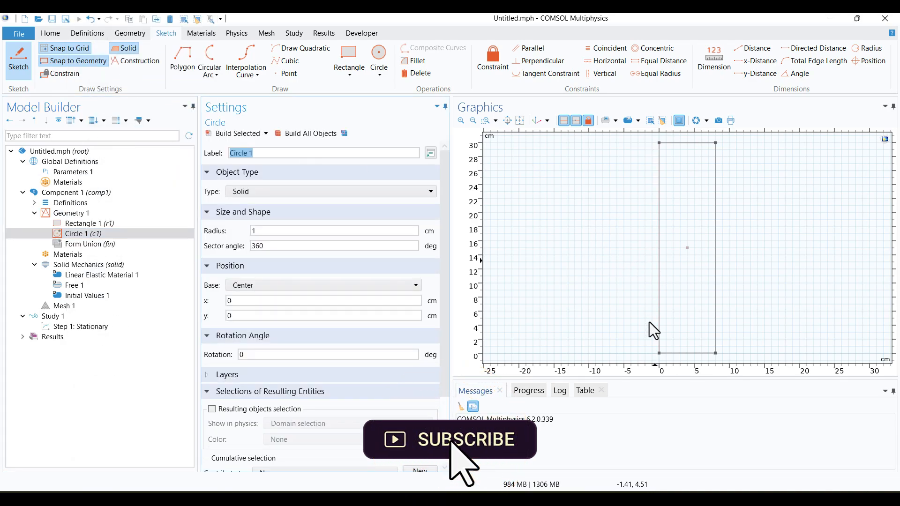
double_click(272, 245)
type("180")
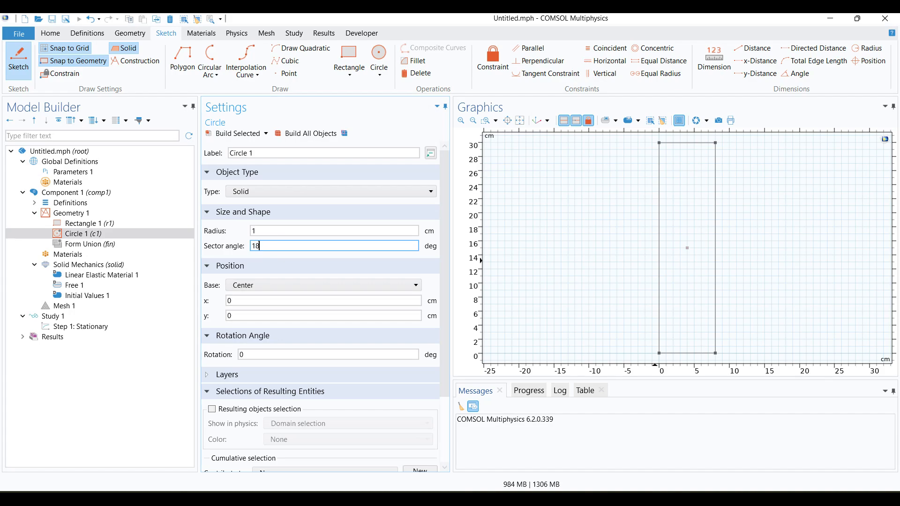
double_click(272, 230)
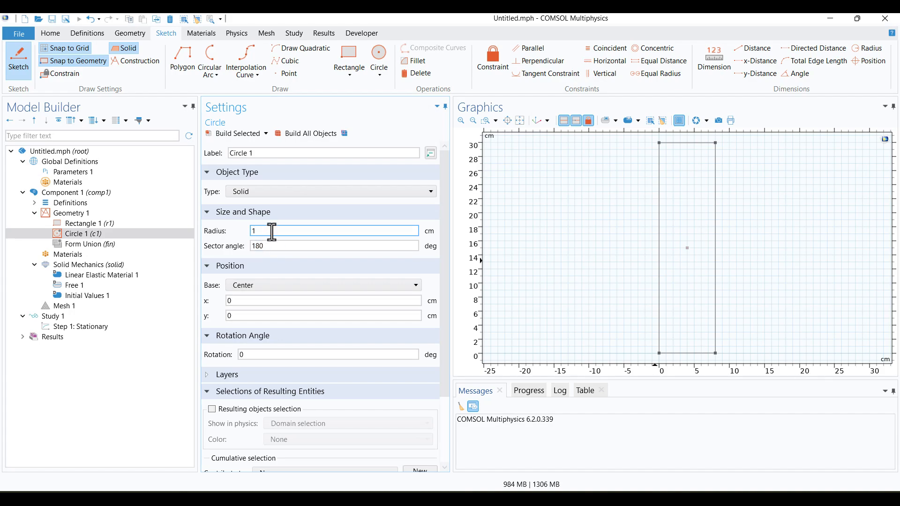
type("R0")
left_click(283, 136)
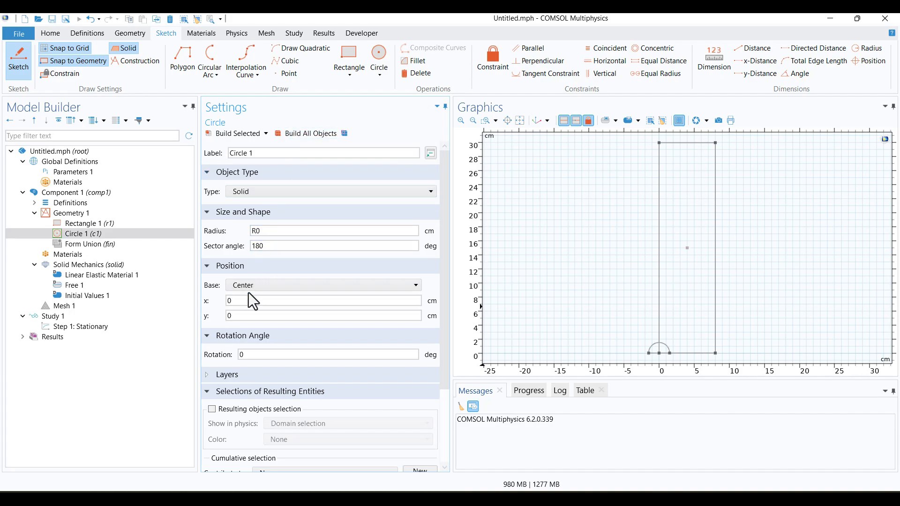
Set the y position of the half circle's center to 15 cm and rebuild the geometry
left_click(241, 315)
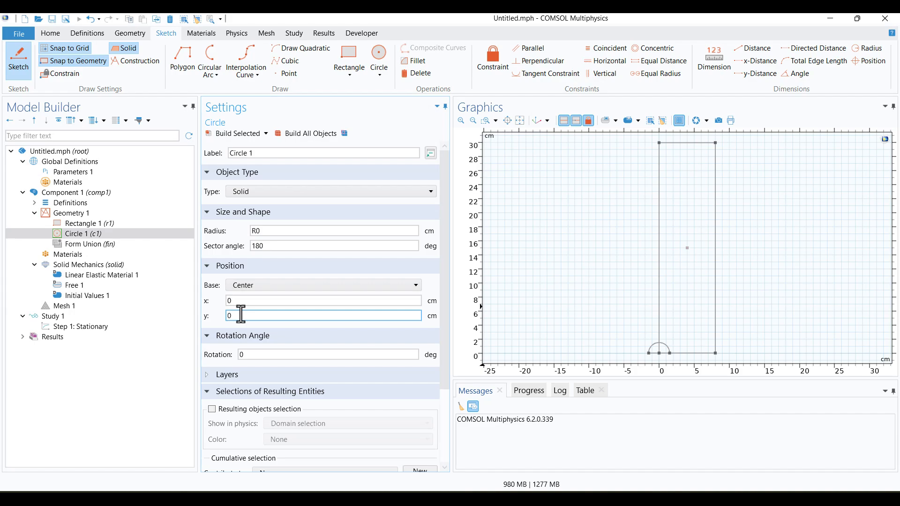
double_click(241, 315)
type("15")
left_click(266, 220)
left_click(283, 133)
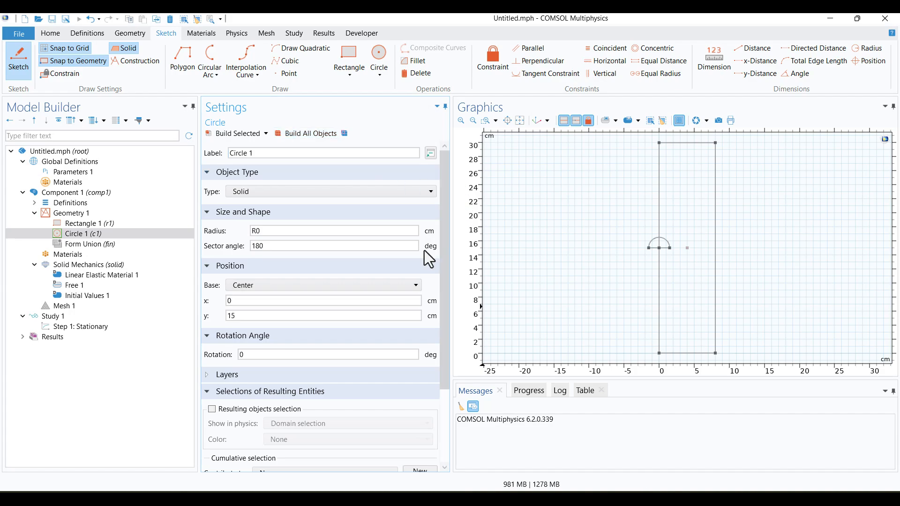
Set the half circle's rotation angle to -90 degrees and rebuild all objects
left_click(279, 355)
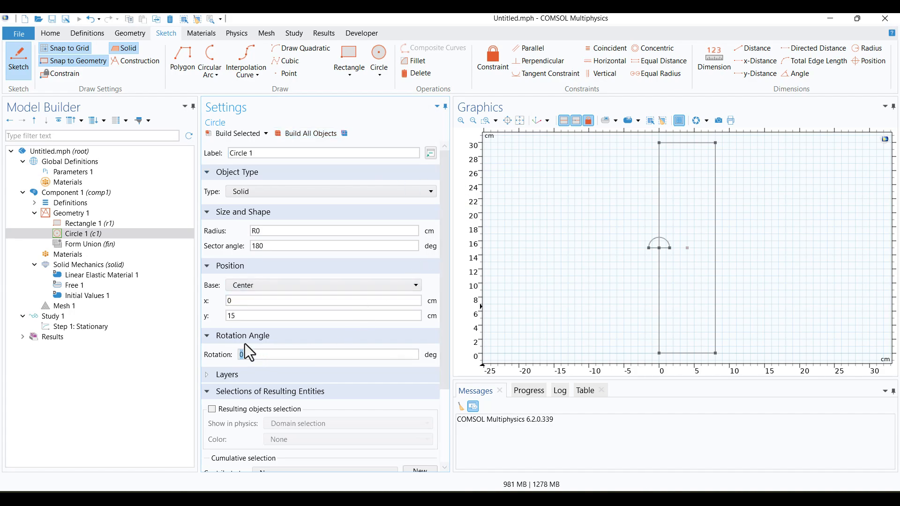
type("-90")
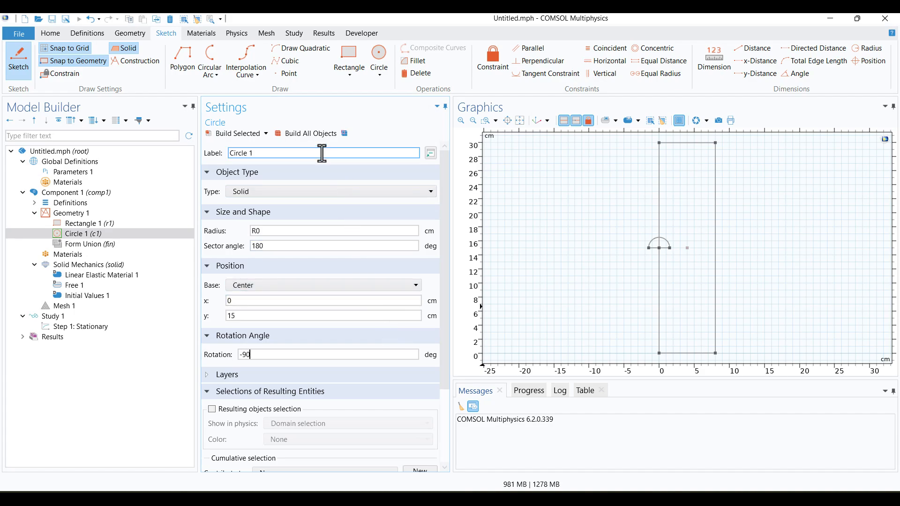
left_click(312, 134)
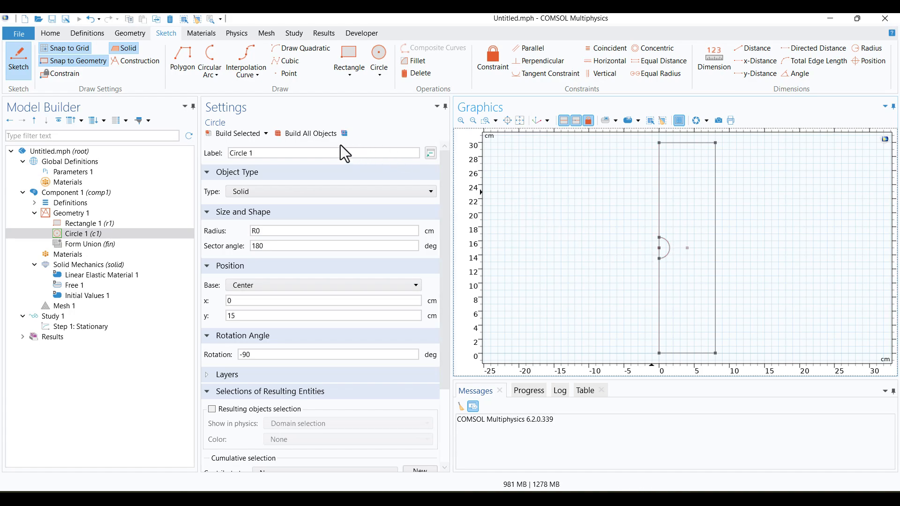
left_click(330, 138)
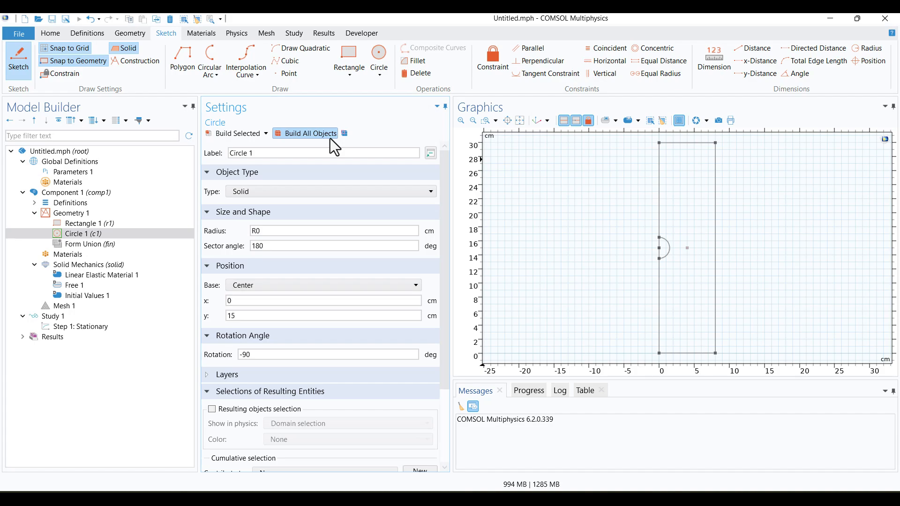
Add a Difference operation to the geometry that subtracts the half circle from the rectangle and build it
right_click(76, 216)
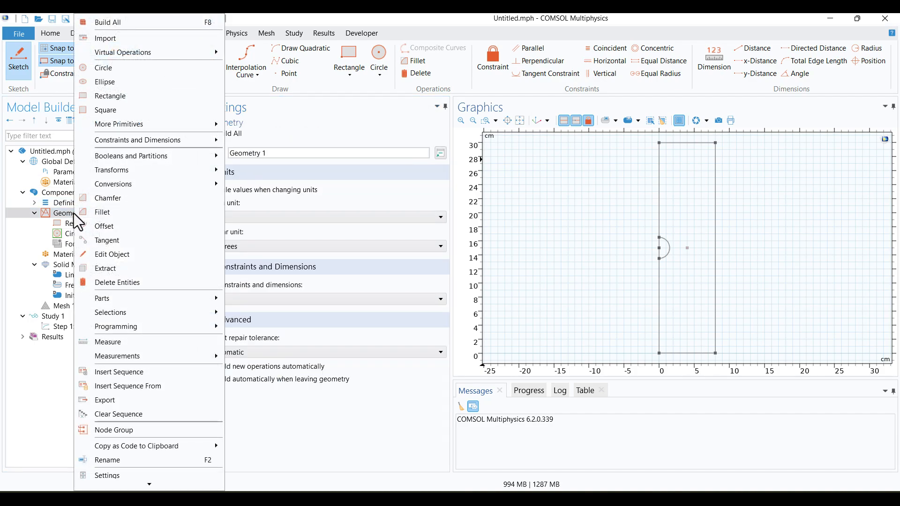
mouse_move(116, 155)
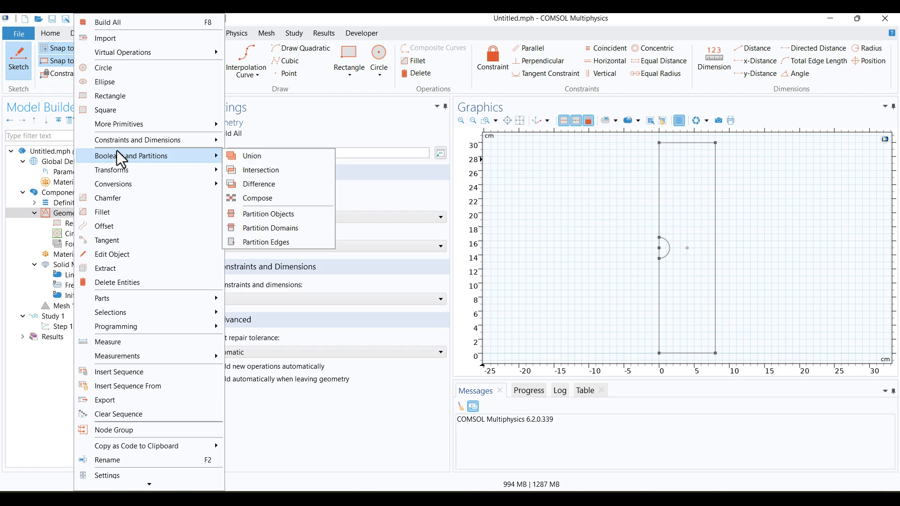
left_click(285, 183)
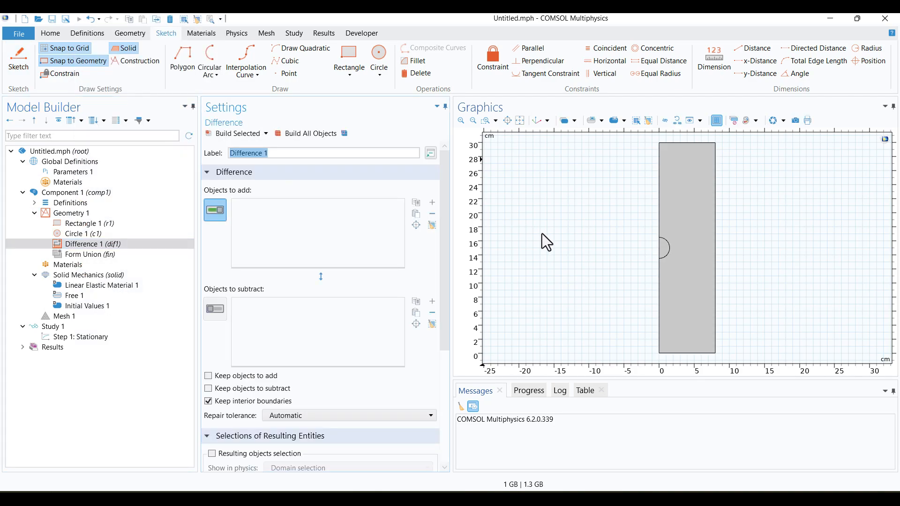
left_click(675, 173)
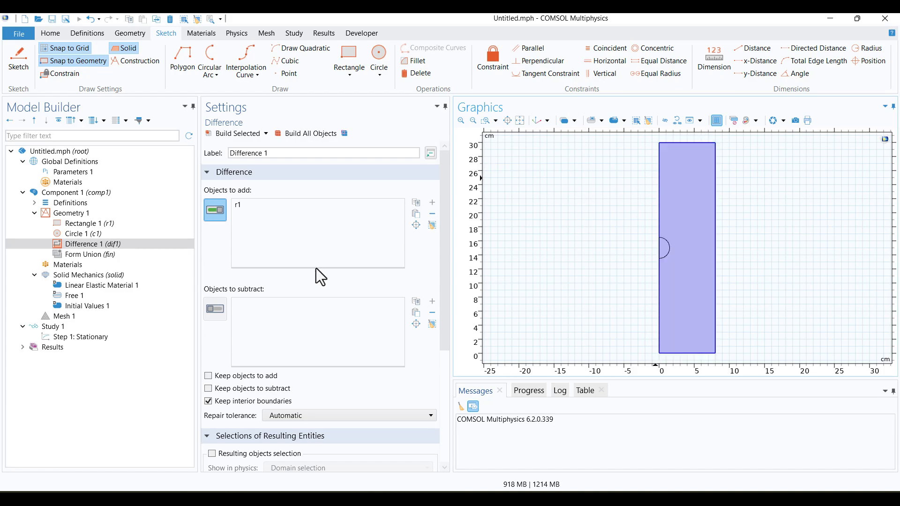
left_click(218, 311)
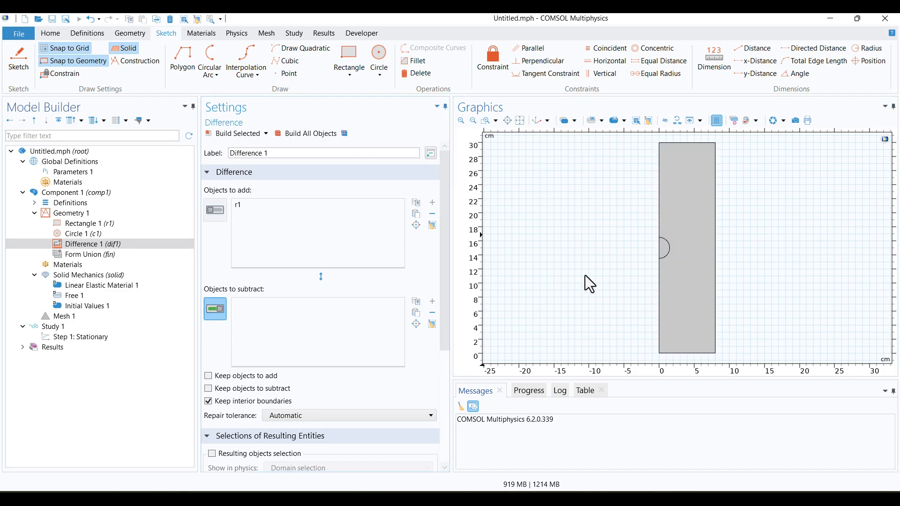
left_click(663, 251)
left_click(291, 136)
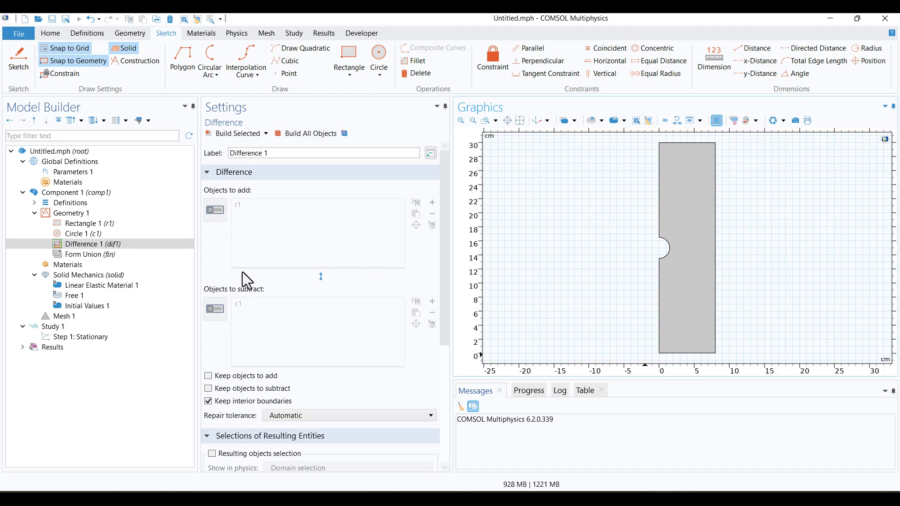
Add the built-in Structural steel material from the library to the component
left_click(72, 265)
right_click(73, 266)
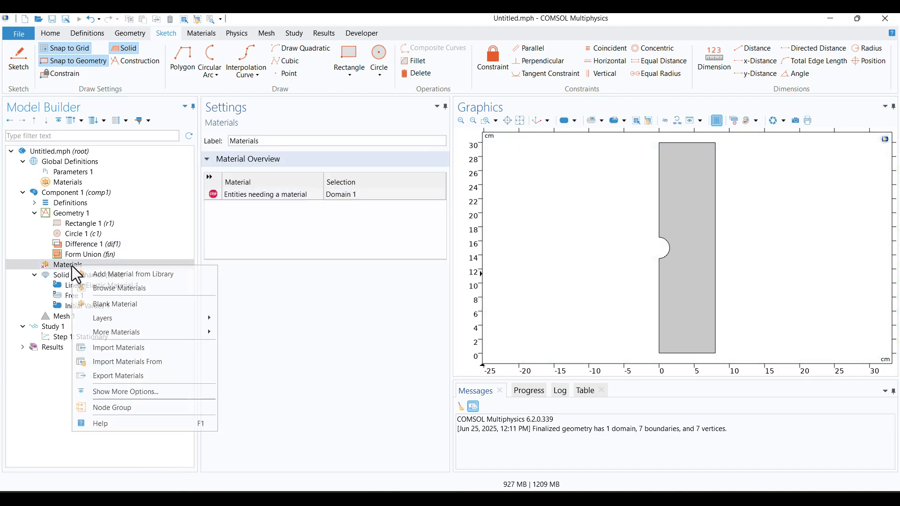
left_click(143, 275)
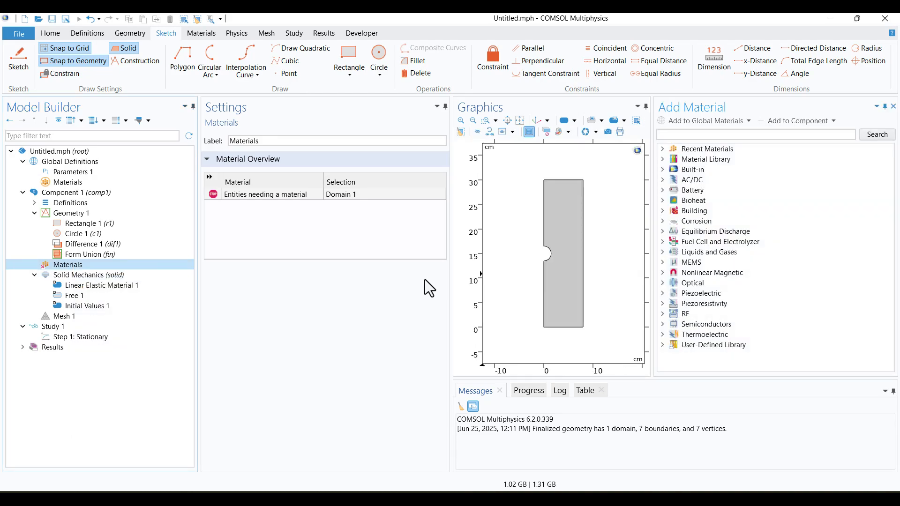
left_click(663, 170)
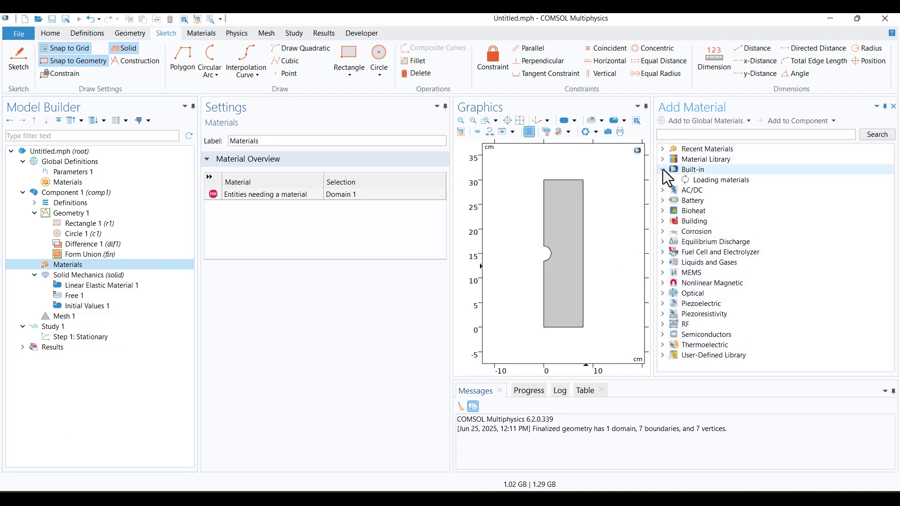
scroll(679, 188, "down", 2)
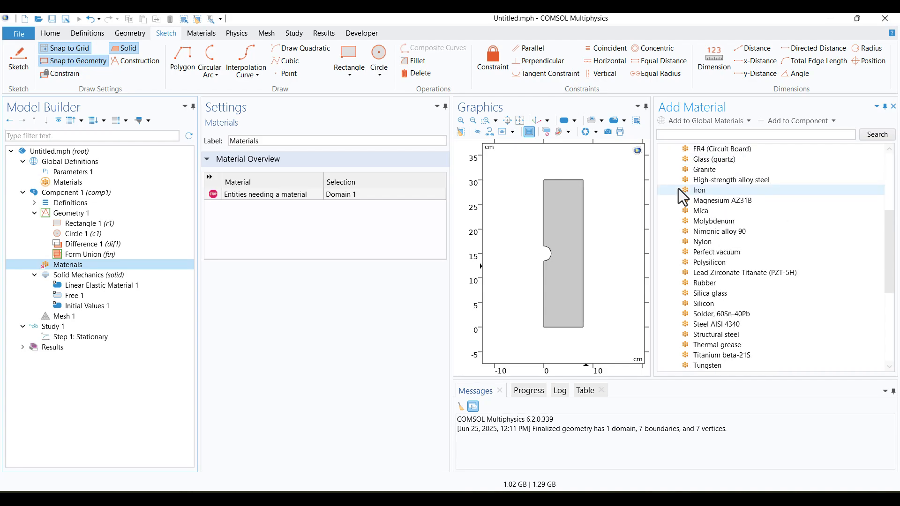
scroll(679, 189, "down", 2)
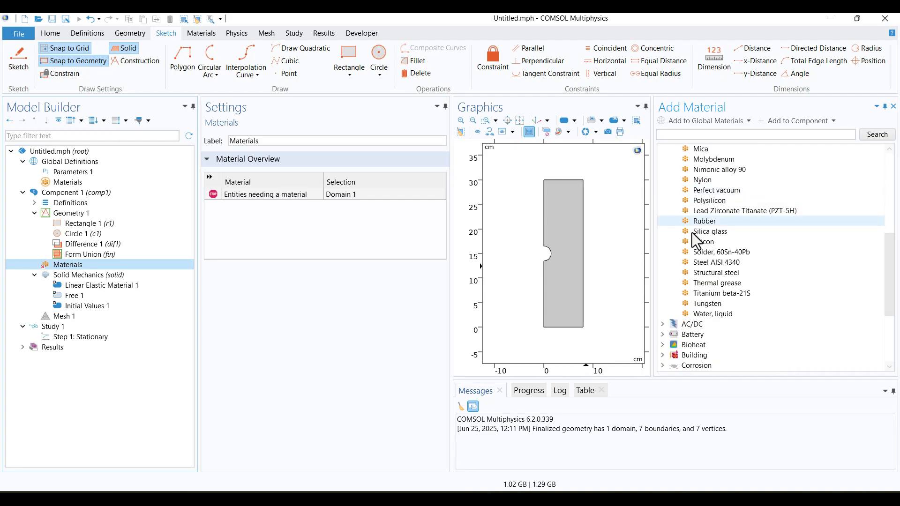
left_click(710, 271)
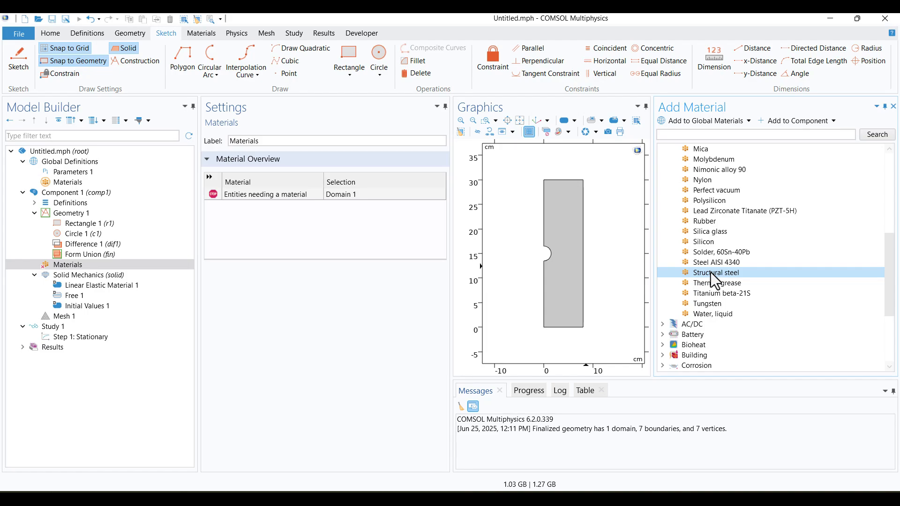
left_click(796, 122)
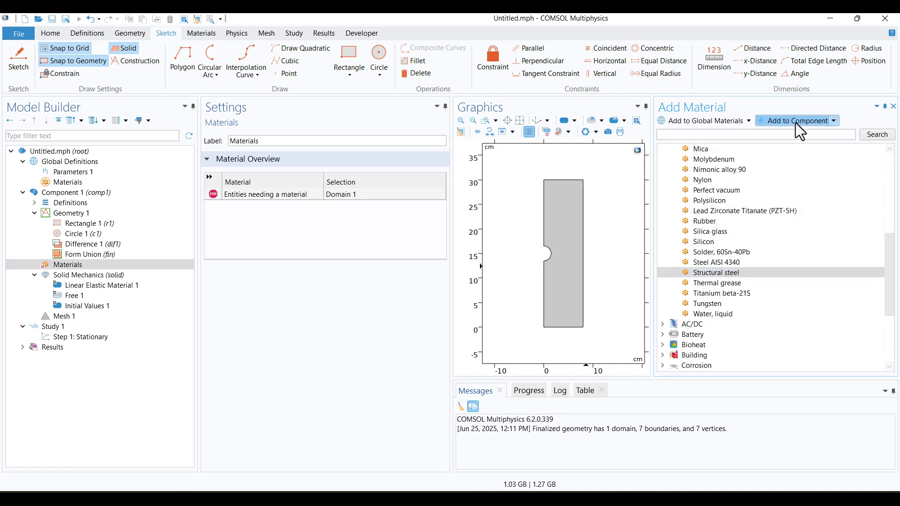
left_click(893, 107)
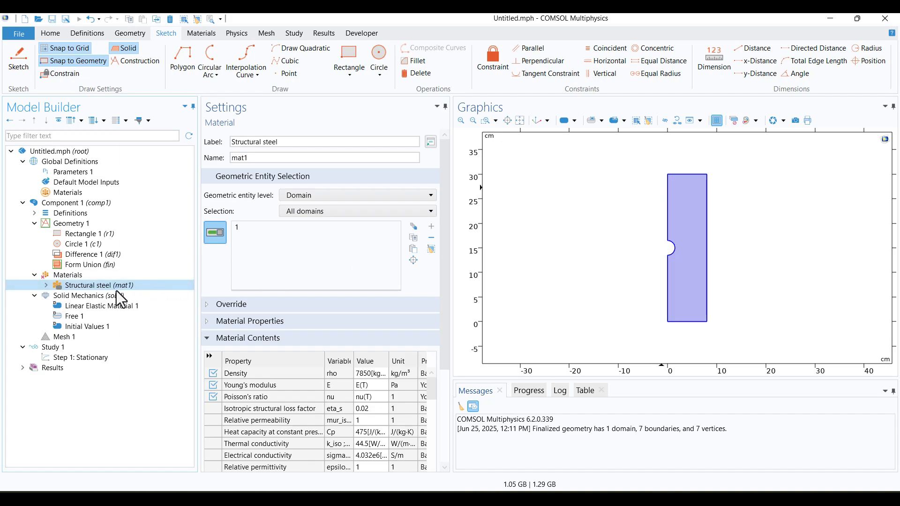
Set the Solid Mechanics 2D approximation to plane stress with thickness th
left_click(95, 298)
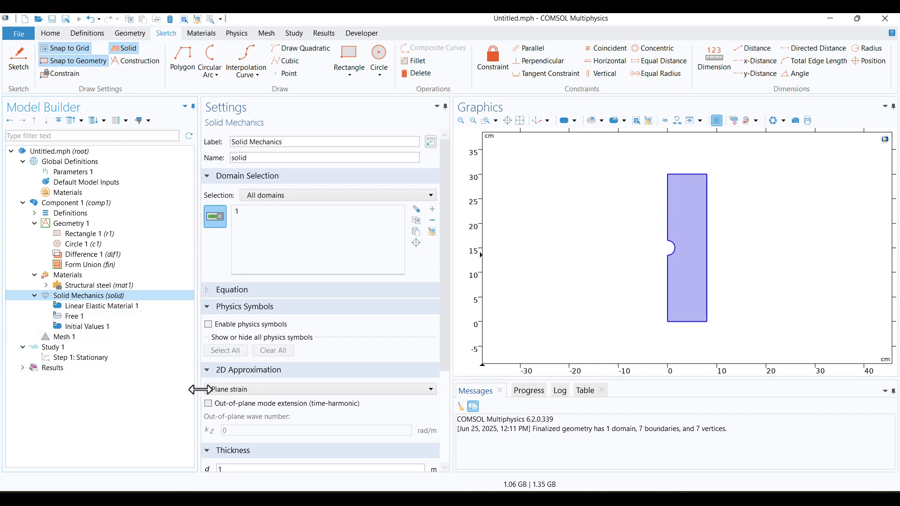
left_click(297, 389)
left_click(285, 413)
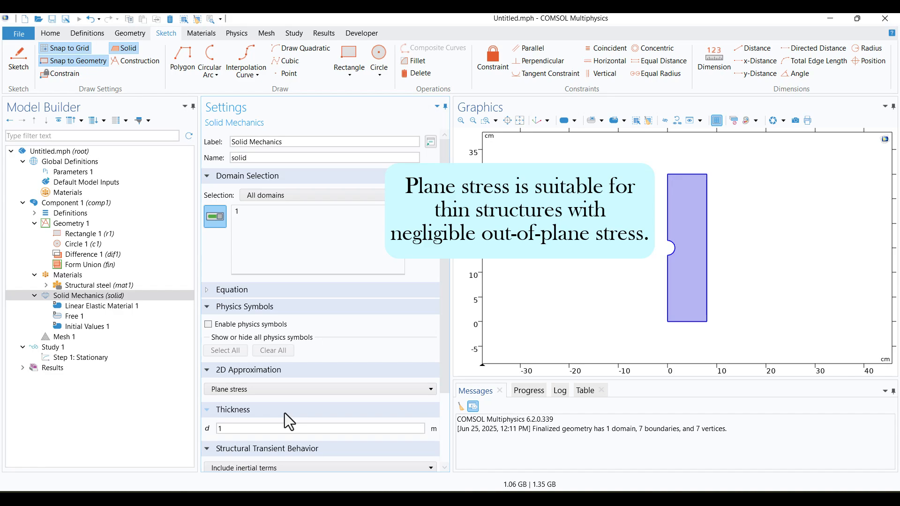
double_click(286, 428)
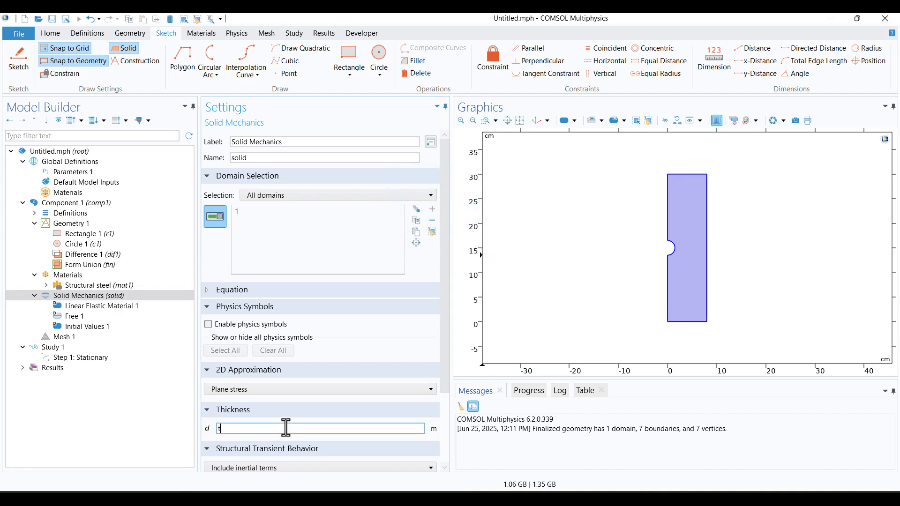
type("th")
left_click(164, 426)
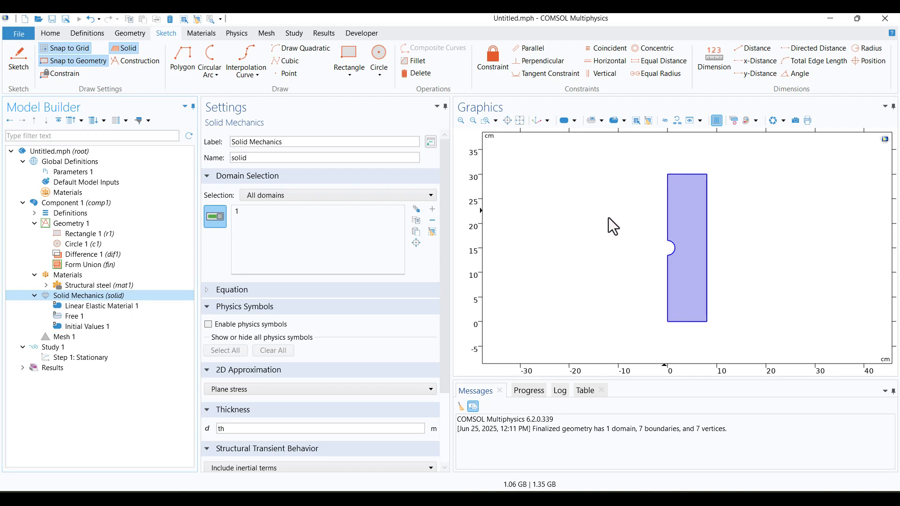
Add a Symmetry constraint on the two vertical edges above and below the notch
right_click(77, 297)
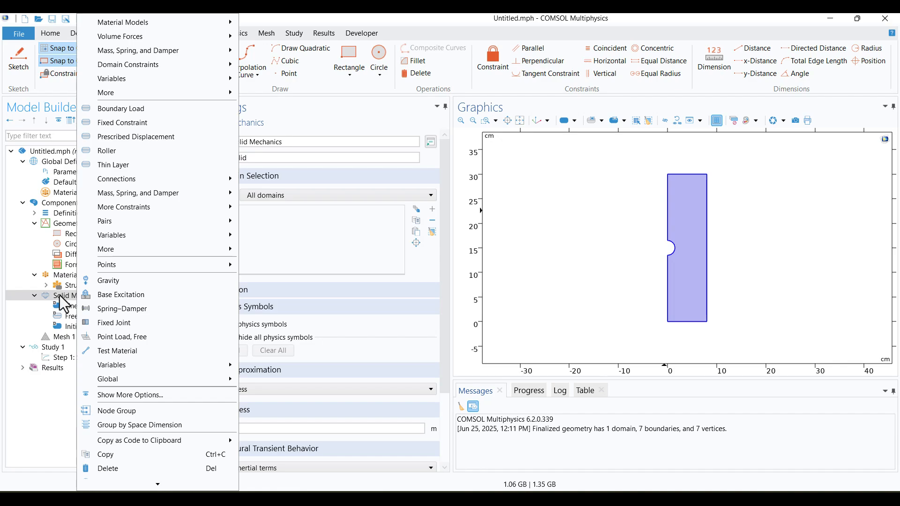
mouse_move(144, 212)
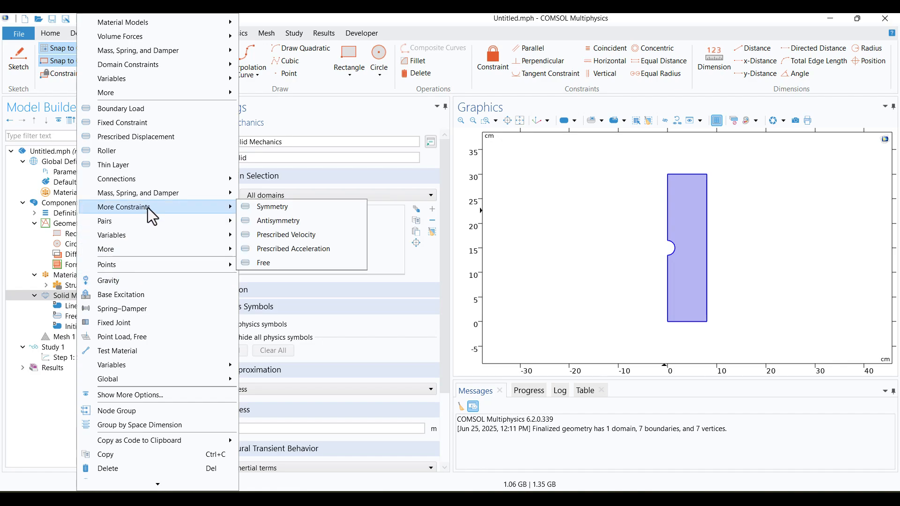
left_click(263, 207)
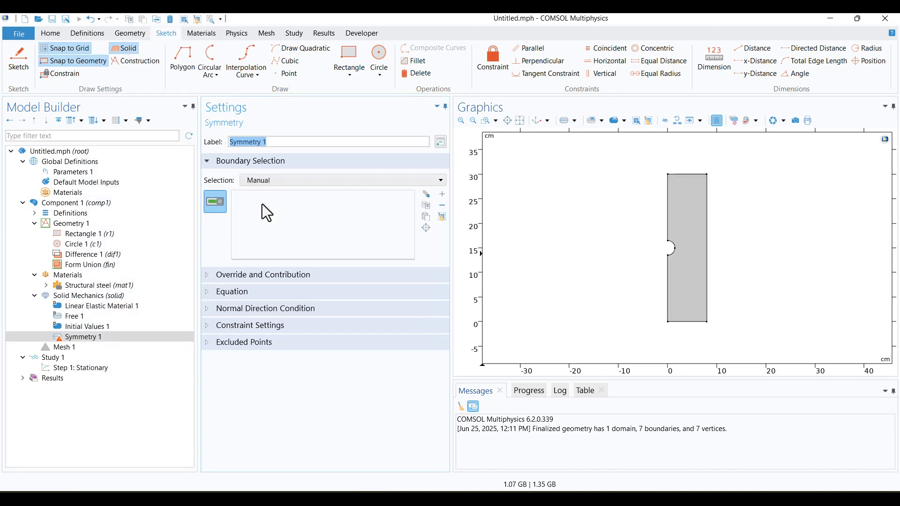
left_click(667, 208)
left_click(669, 290)
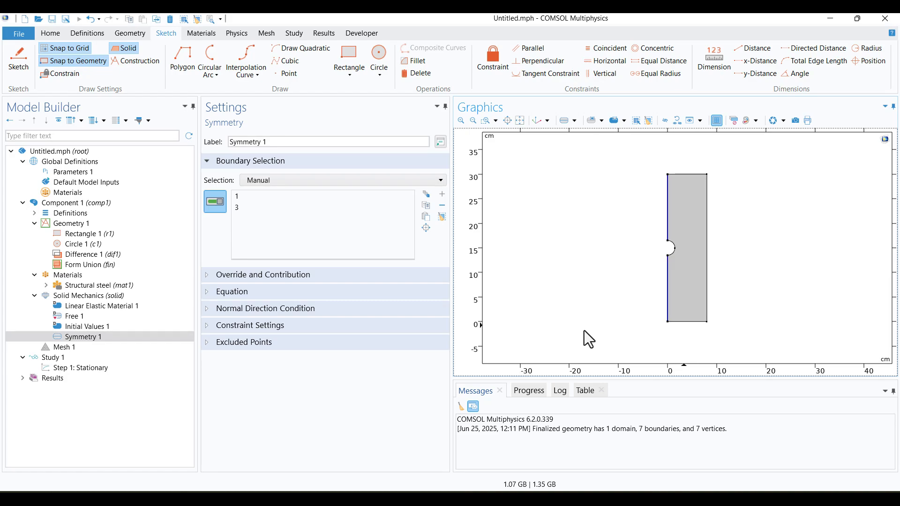
Add a Prescribed Displacement on the plate's bottom edge with the y displacement set to Prescribed
left_click(231, 35)
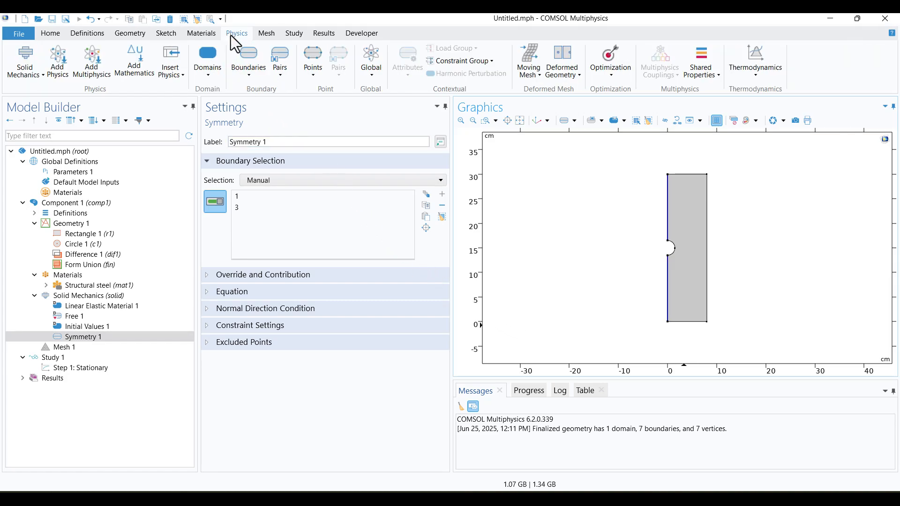
left_click(240, 63)
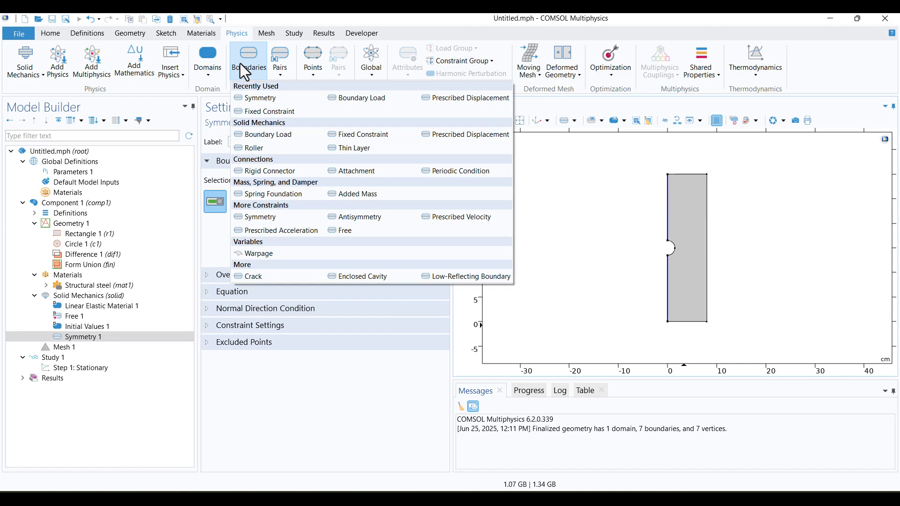
left_click(452, 99)
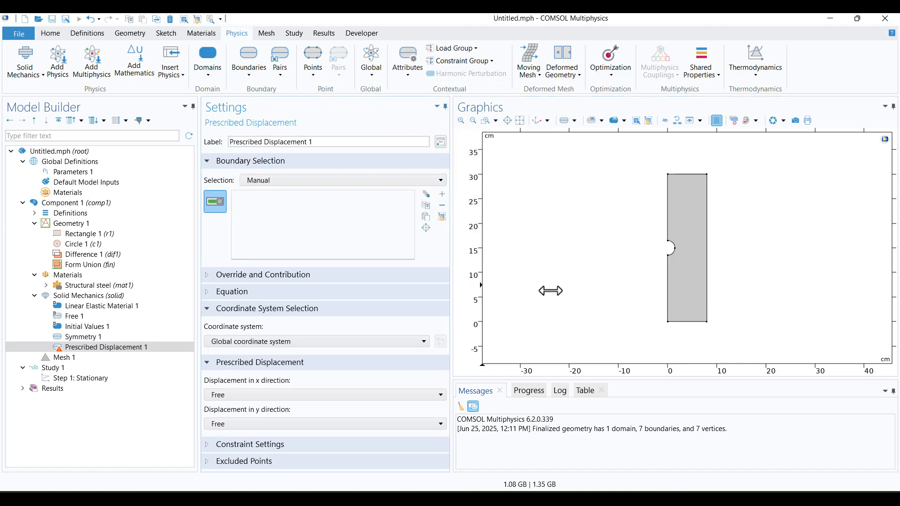
left_click(692, 323)
left_click(250, 424)
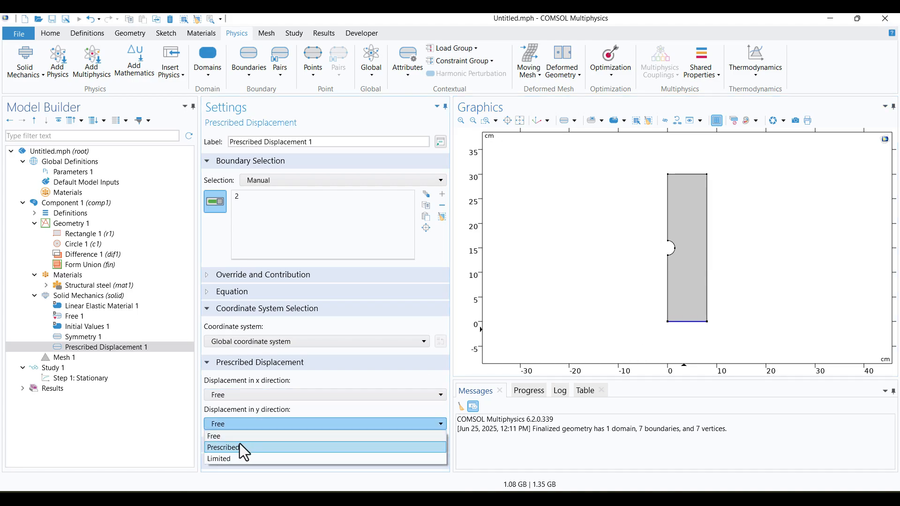
left_click(240, 447)
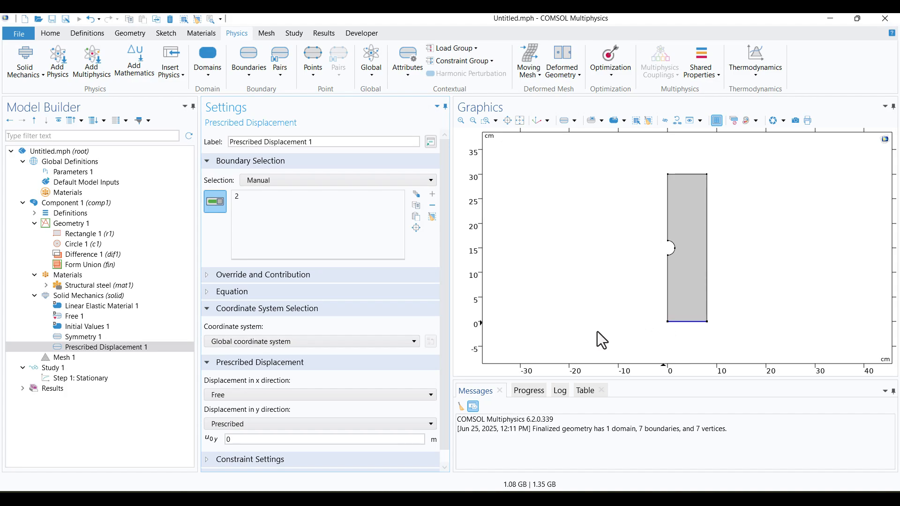
Add a point Prescribed Displacement at the plate's lower-left corner with the x displacement set to Prescribed
left_click(308, 78)
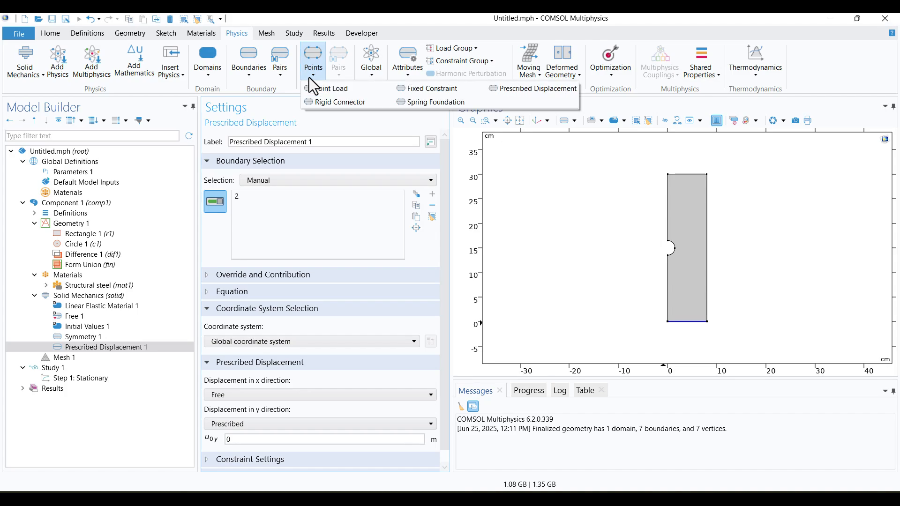
left_click(504, 89)
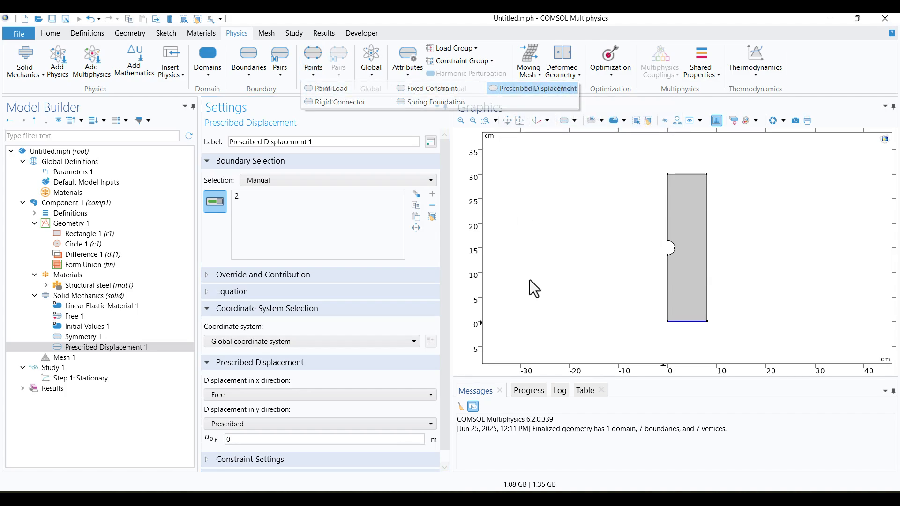
left_click(667, 323)
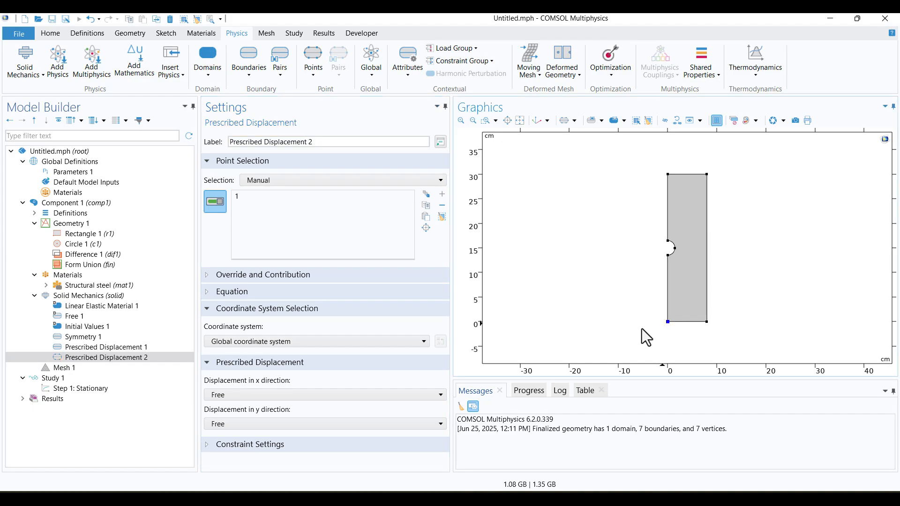
left_click(226, 399)
left_click(226, 418)
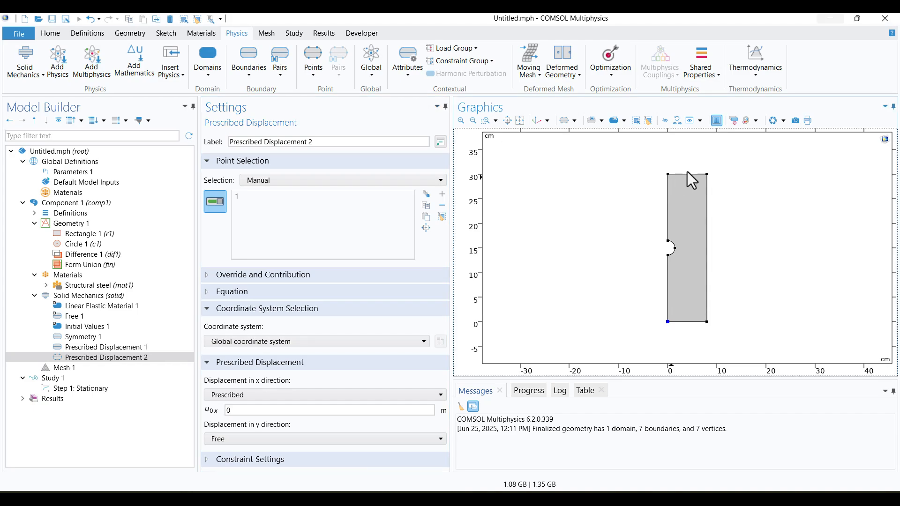
Add a Boundary Load on the plate's top edge as a total force of 1500 N in the y direction
left_click(97, 298)
right_click(97, 300)
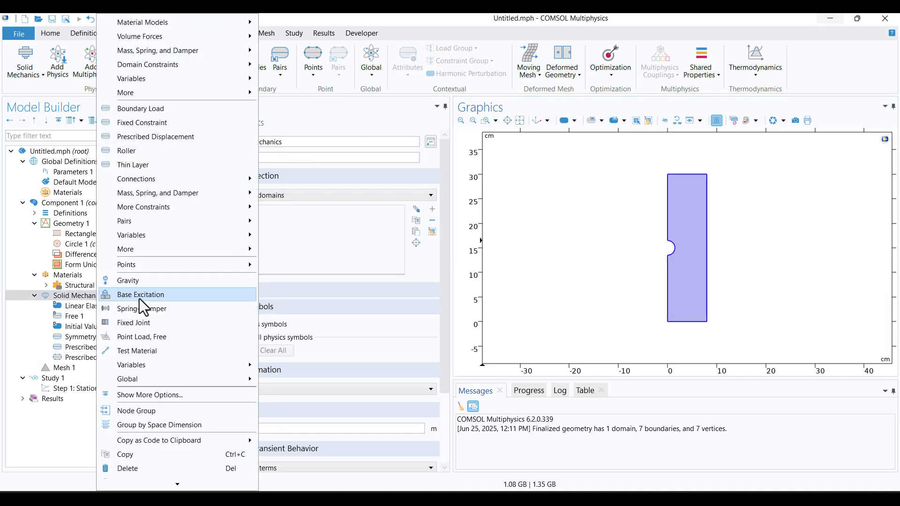
left_click(151, 108)
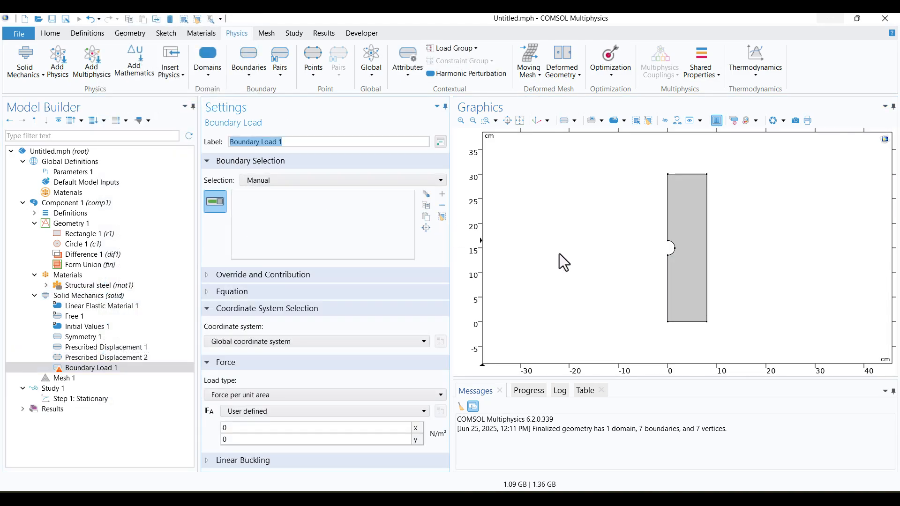
left_click(677, 174)
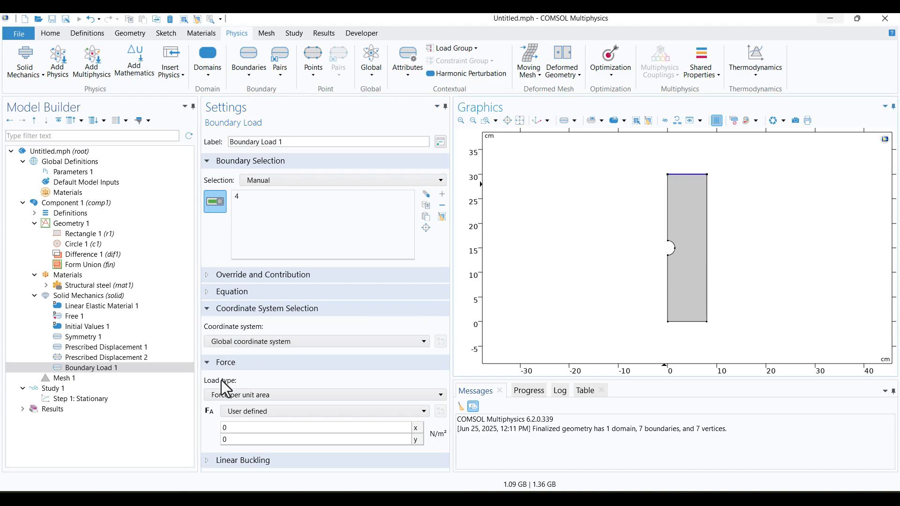
left_click(232, 399)
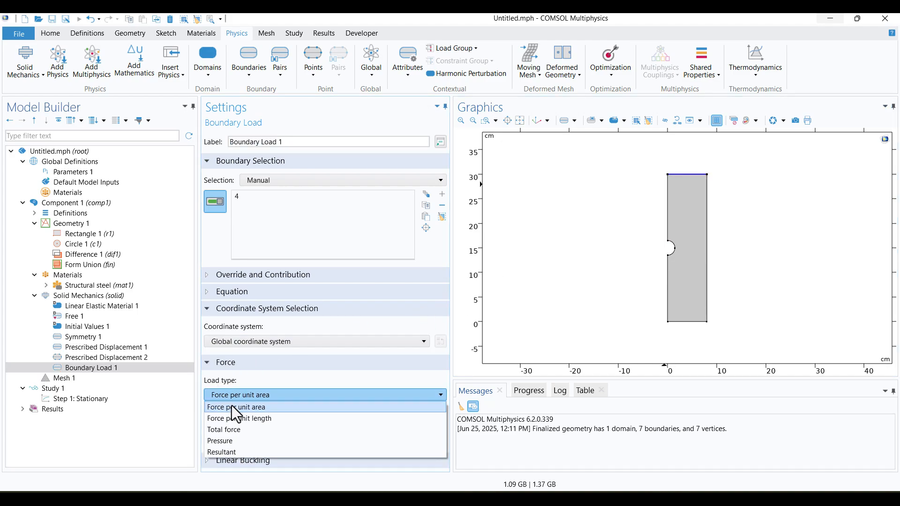
left_click(227, 428)
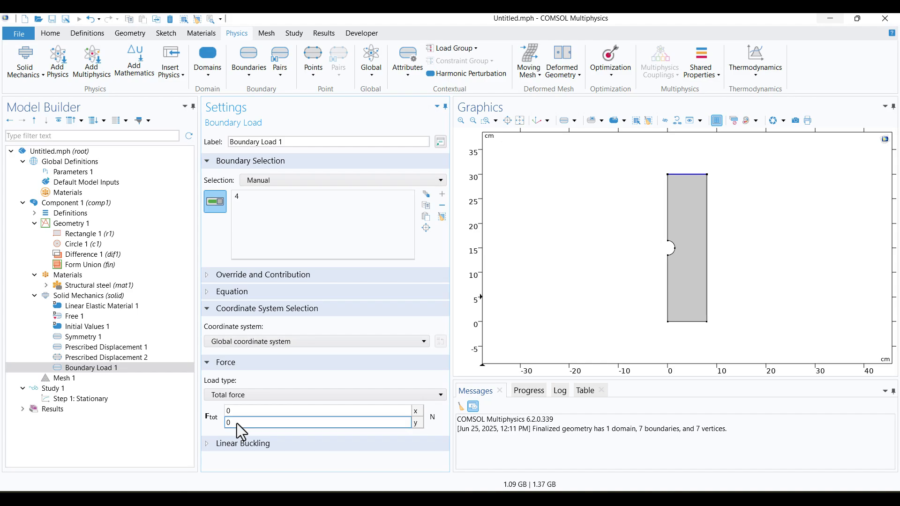
double_click(237, 423)
type("1500")
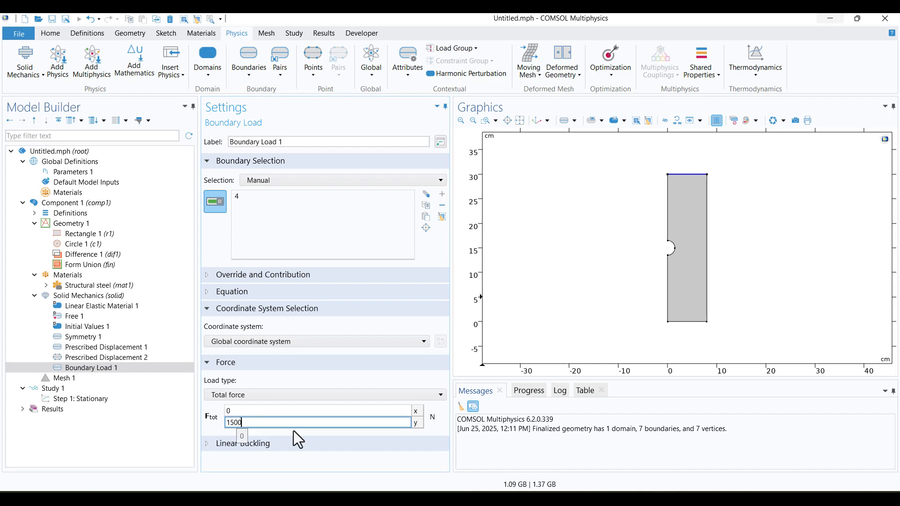
left_click(330, 467)
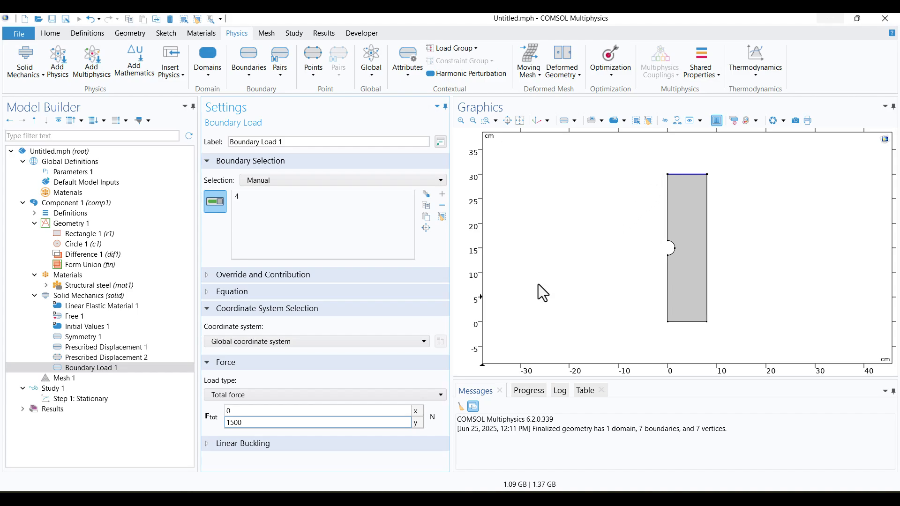
Build the physics-controlled mesh at Normal element size and rebuild it with the size set to Extra fine
left_click(71, 380)
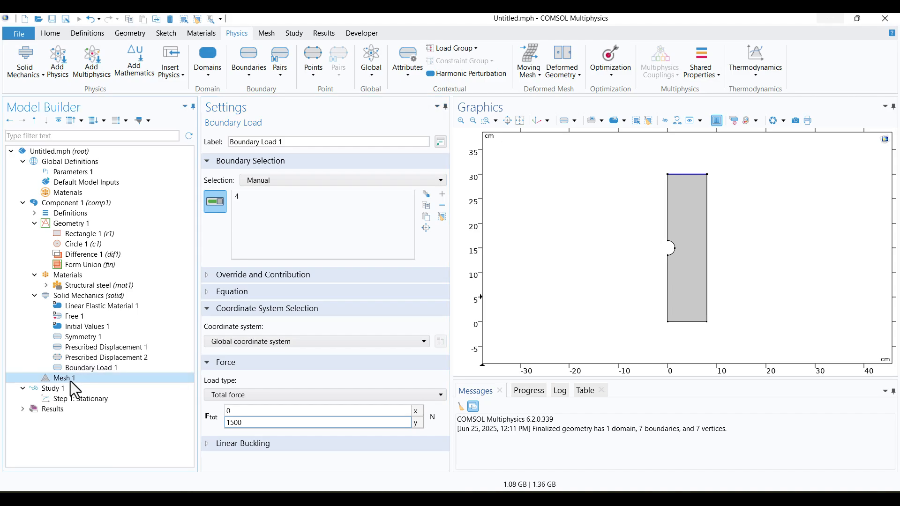
left_click(220, 135)
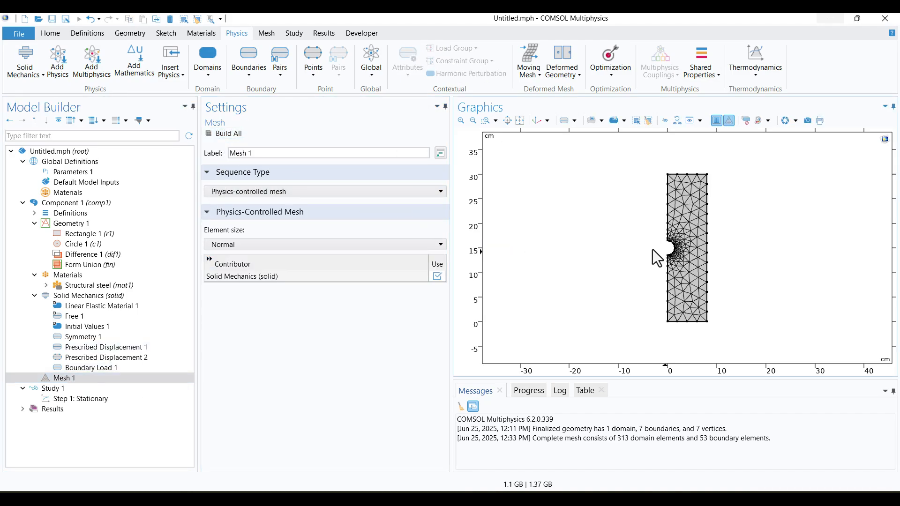
scroll(652, 250, "up", 3)
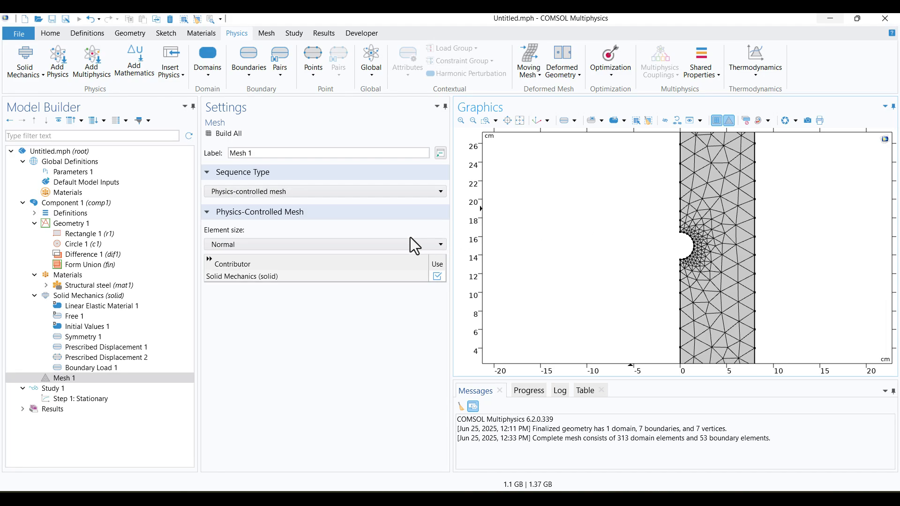
left_click(303, 244)
left_click(294, 266)
left_click(224, 134)
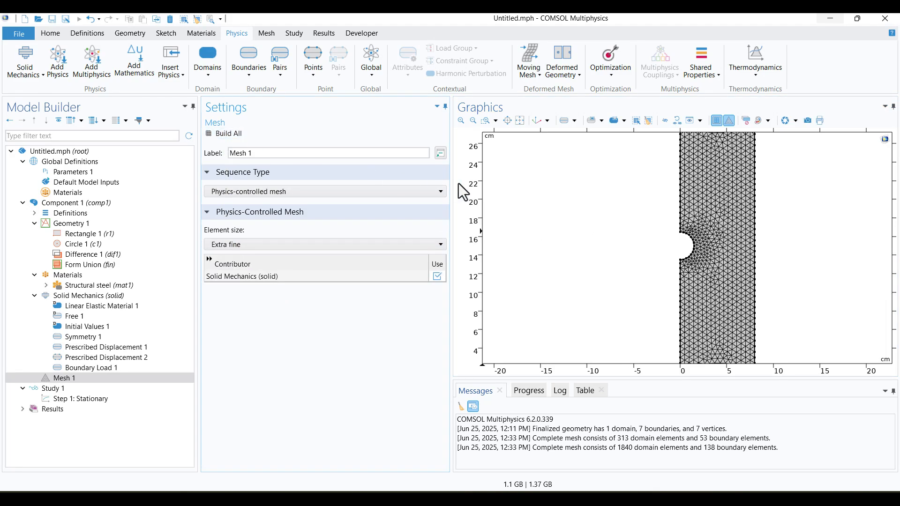
scroll(596, 207, "down", 2)
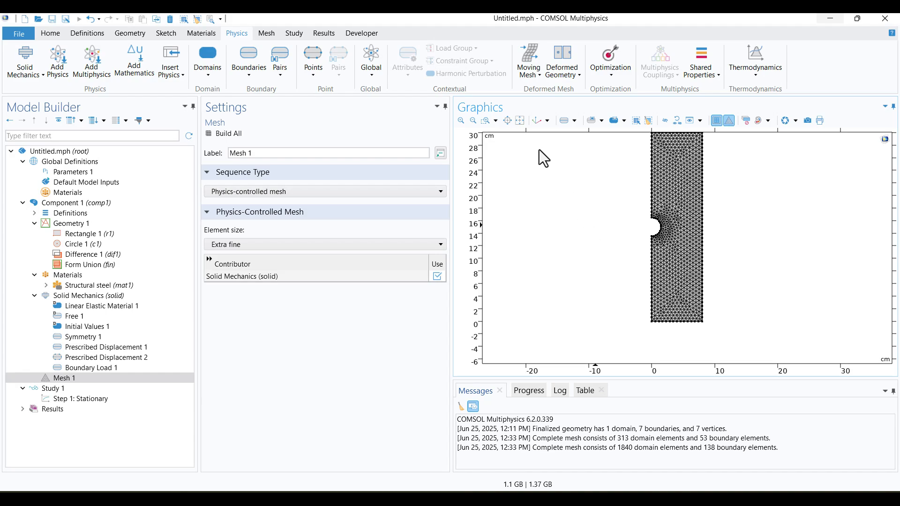
left_click(519, 121)
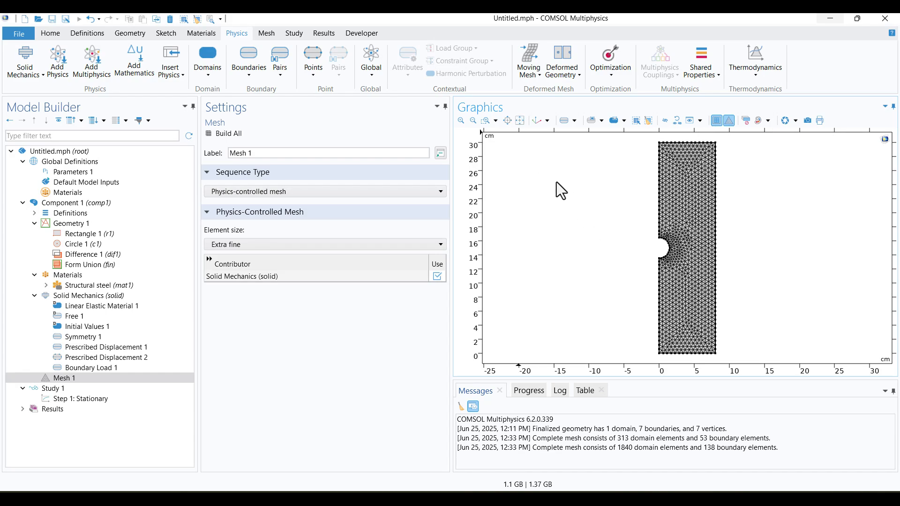
Compute the stationary study and show maximum and minimum values in the stress plot's color legend
left_click(57, 390)
left_click(221, 135)
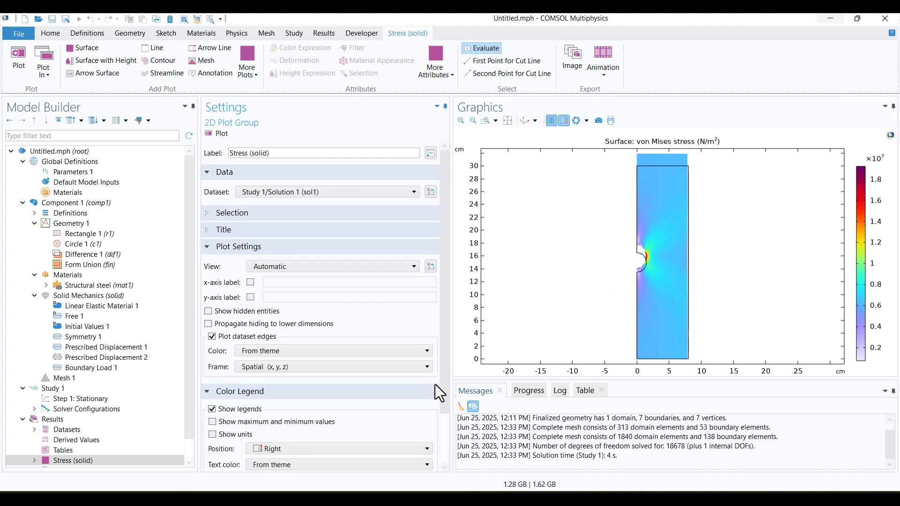
left_click(212, 422)
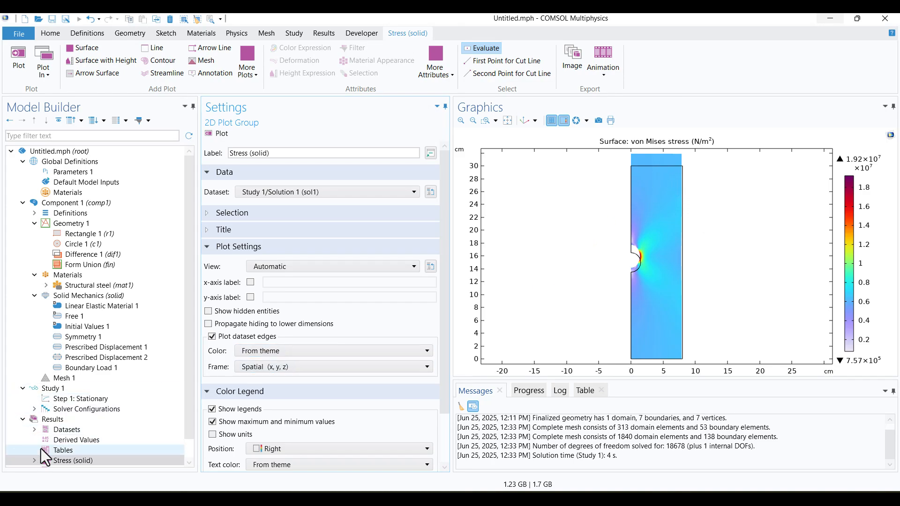
Change the color table of the von Mises stress surface plot to Rainbow
left_click(38, 461)
left_click(73, 441)
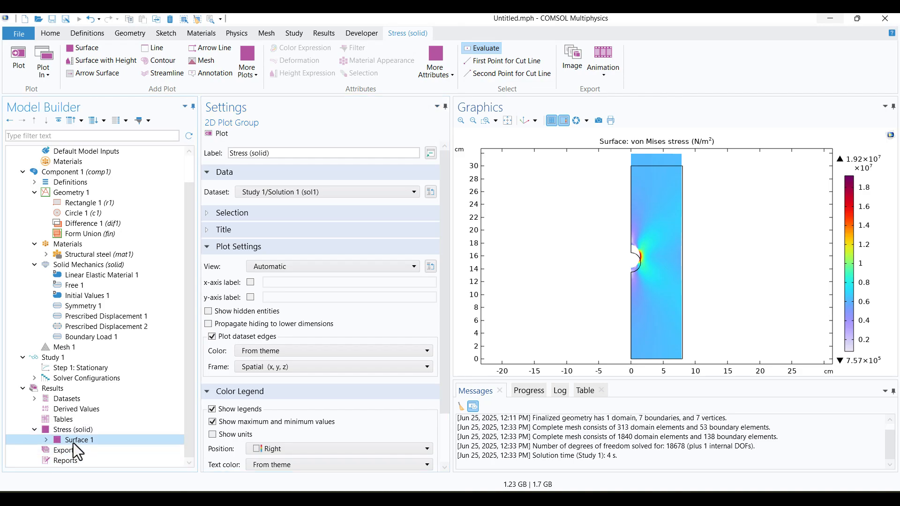
scroll(269, 366, "down", 3)
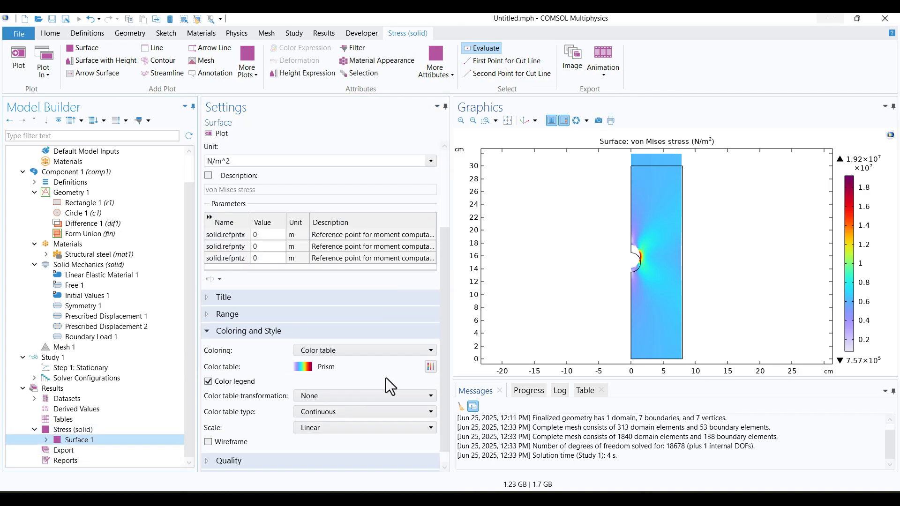
left_click(430, 366)
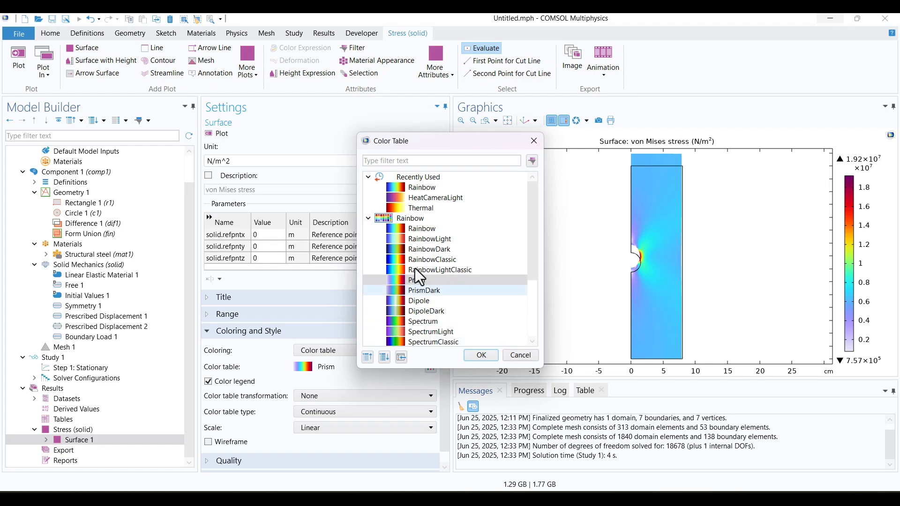
left_click(406, 190)
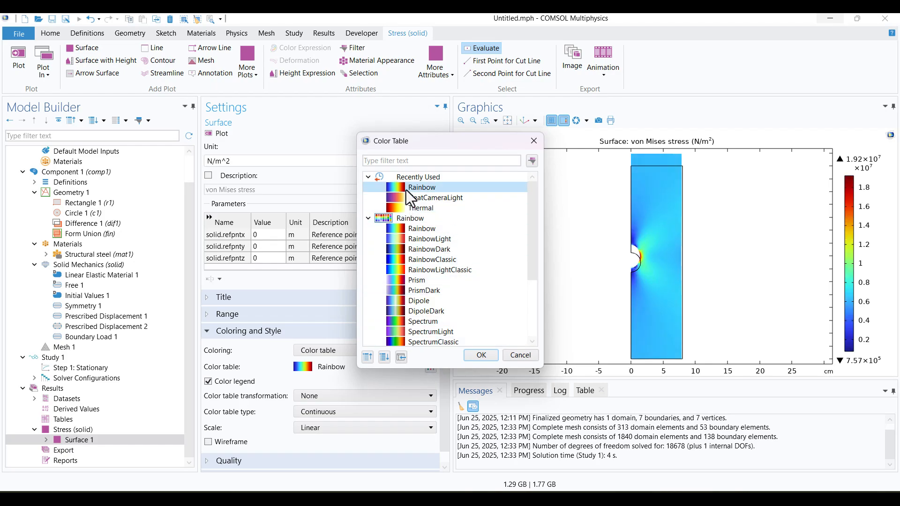
left_click(479, 355)
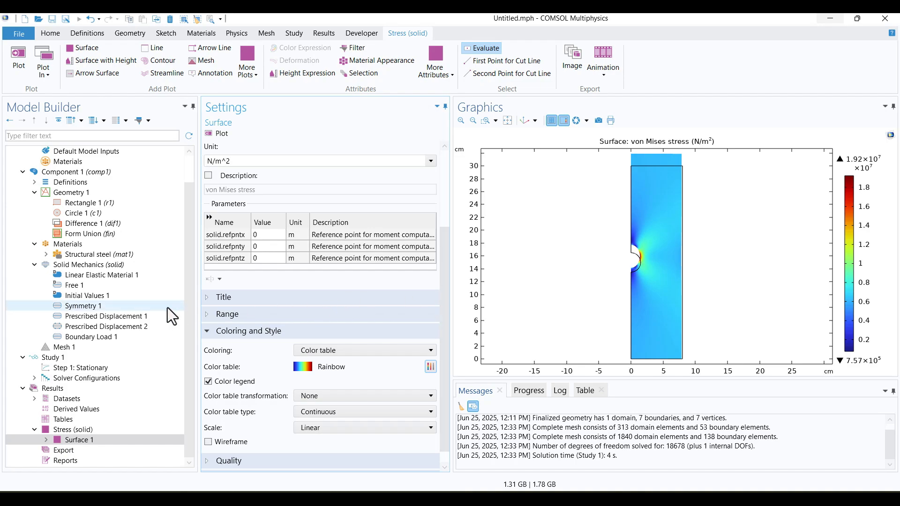
Convert the physics-controlled mesh into an editable physics-induced sequence
left_click(66, 348)
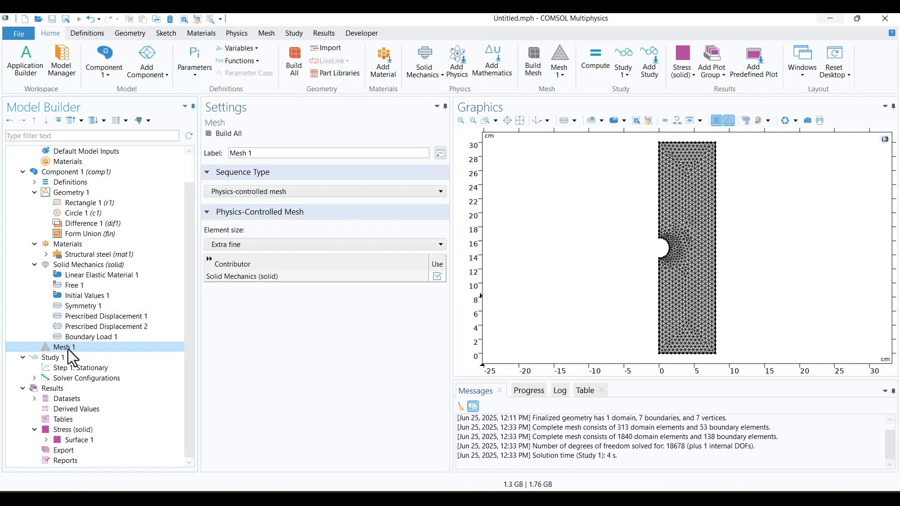
right_click(69, 350)
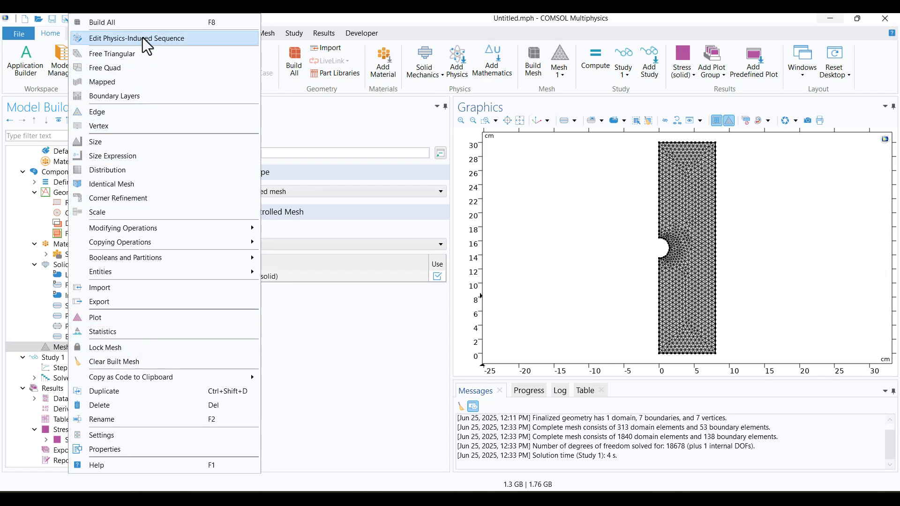
left_click(181, 39)
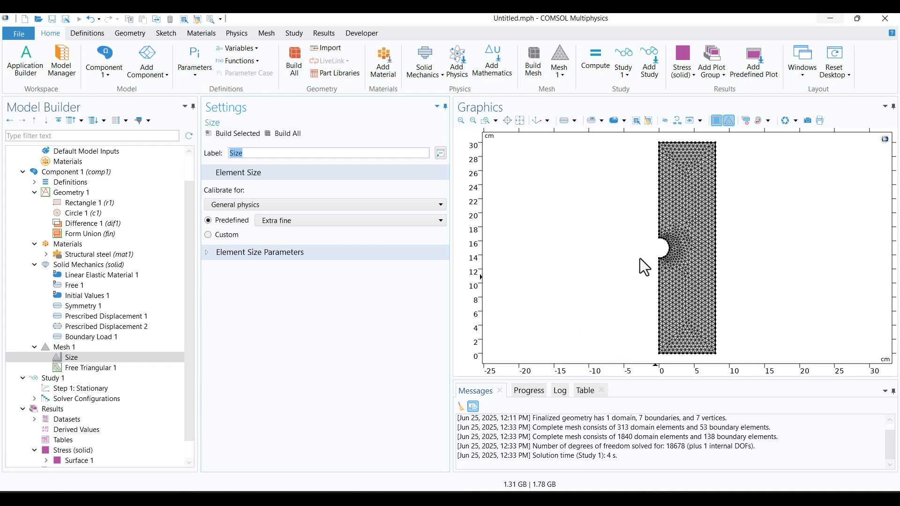
Add a Boundary Layers operation to the mesh sequence after the free triangular mesh
scroll(640, 258, "up", 5)
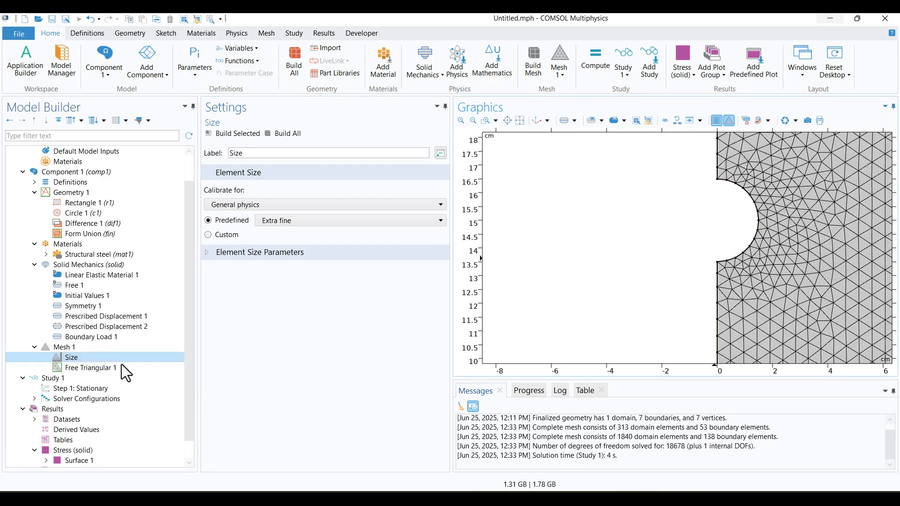
left_click(70, 349)
right_click(73, 349)
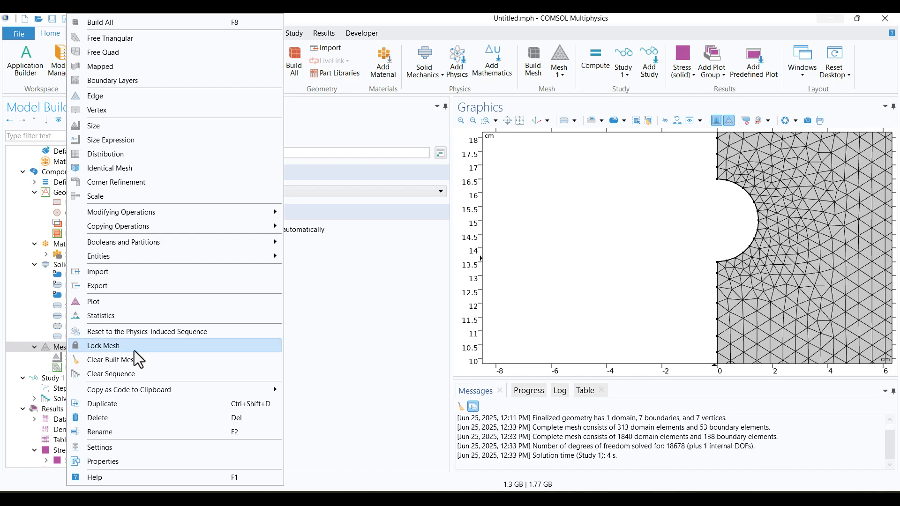
left_click(125, 81)
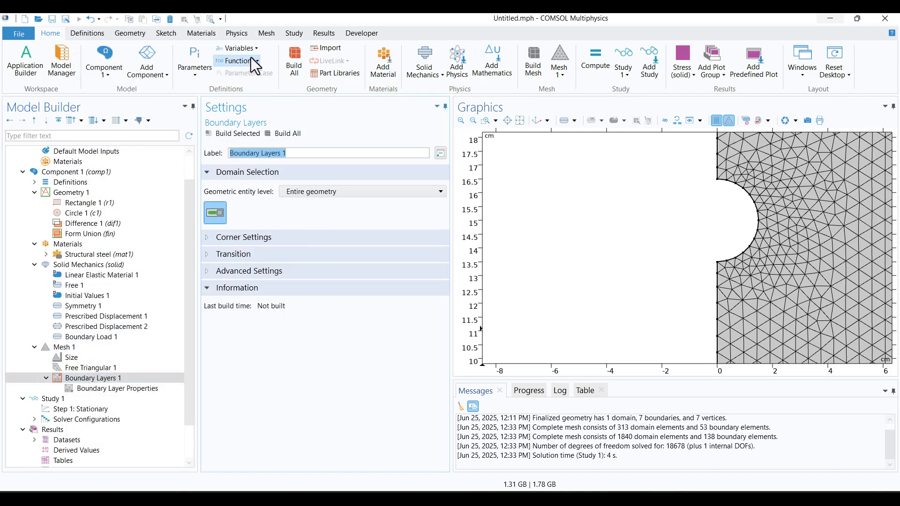
left_click(238, 34)
left_click(265, 34)
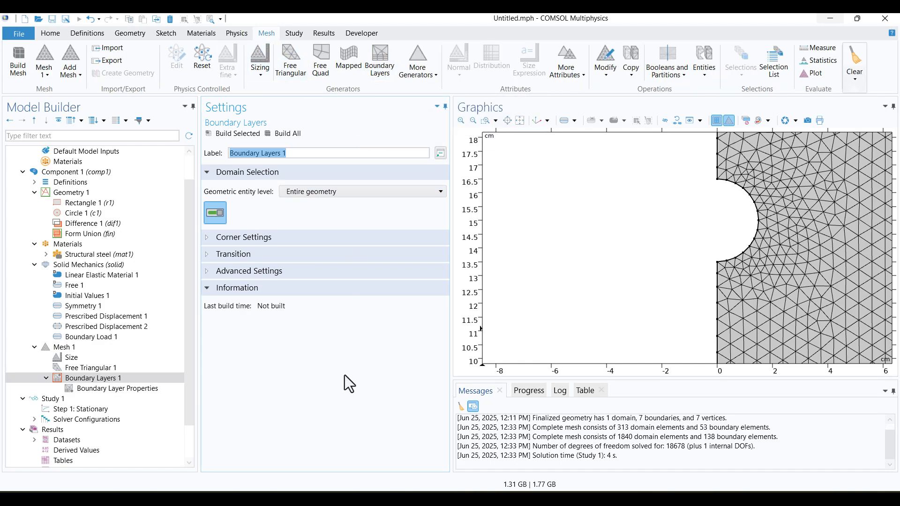
Assign the boundary layers to the two notch arcs with 6 layers and build the mesh
left_click(106, 389)
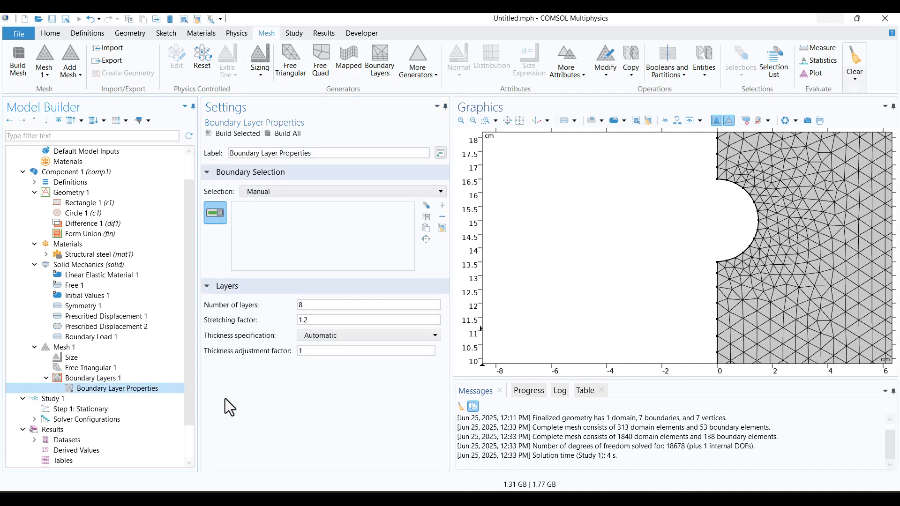
left_click(745, 201)
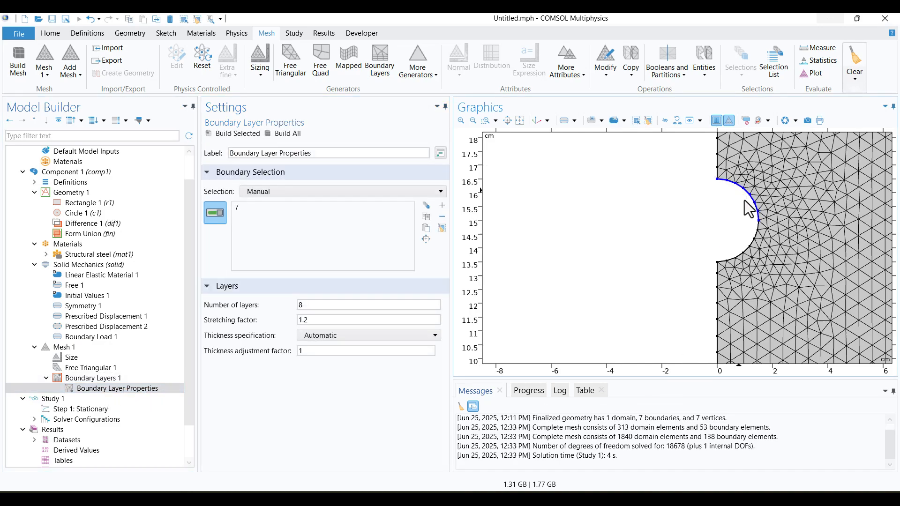
left_click(760, 240)
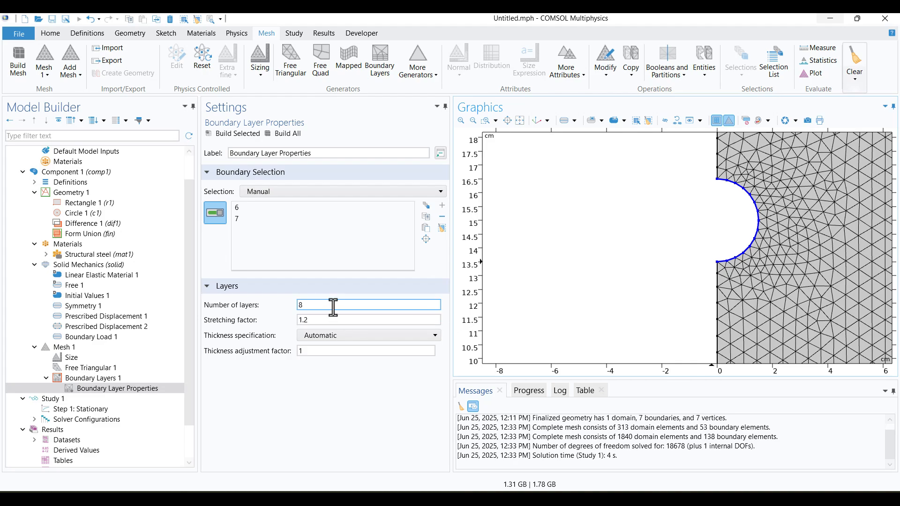
left_click_drag(331, 305, 283, 304)
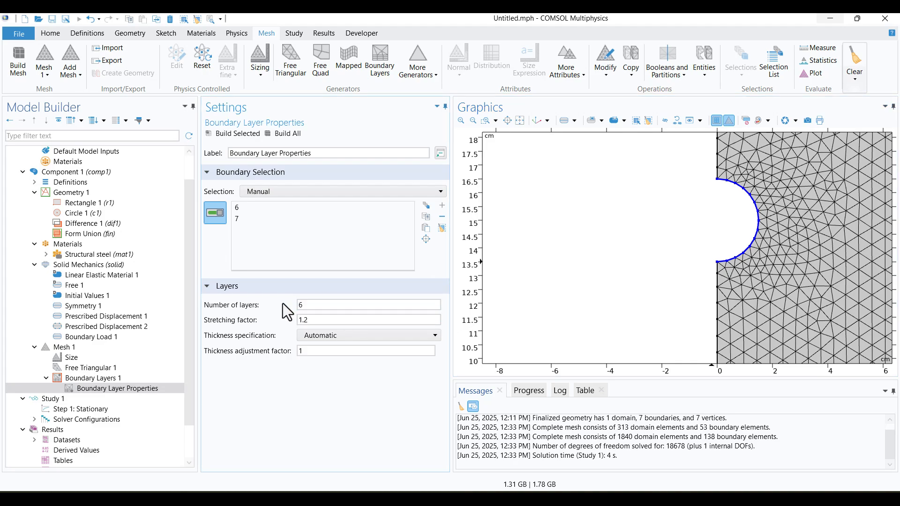
left_click(278, 135)
middle_click_drag(750, 206, 802, 132)
right_click_drag(716, 217, 681, 246)
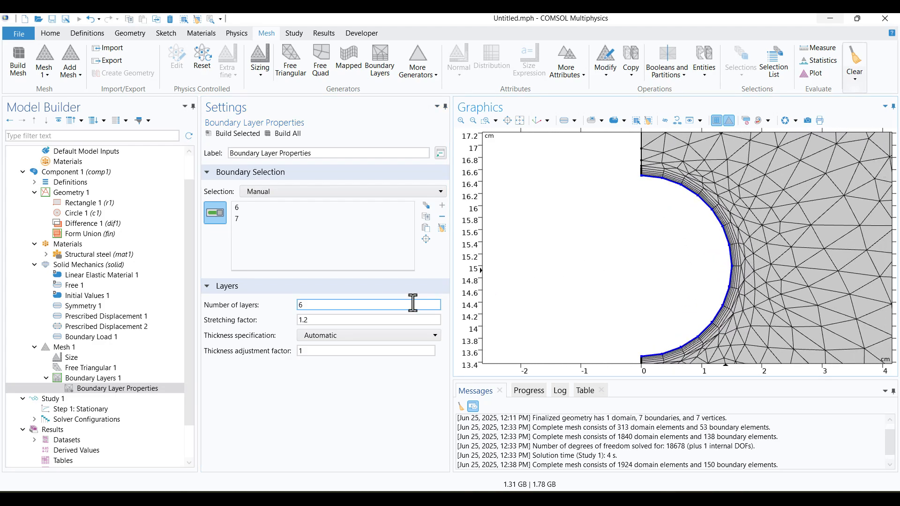
Set the boundary layer stretching factor to 1.5 and rebuild the whole mesh
left_click(348, 323)
key("BackSpace")
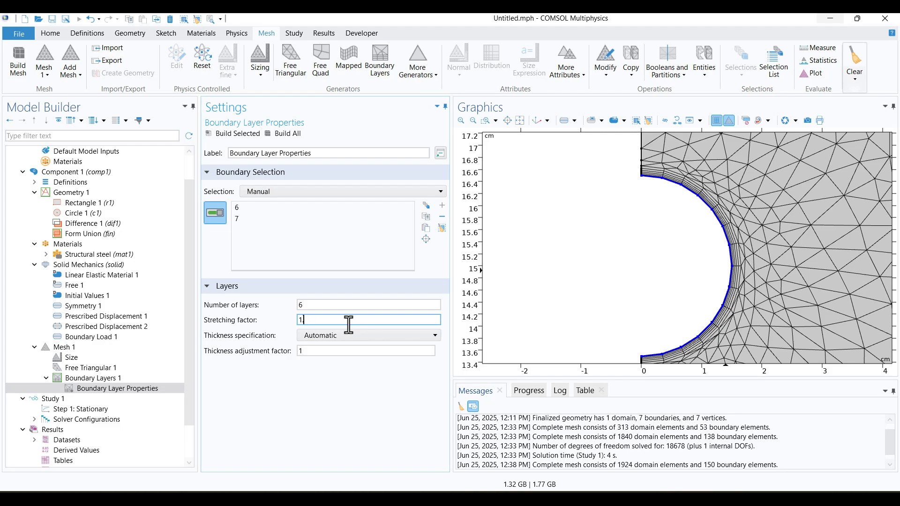
type("5")
left_click(284, 134)
scroll(613, 197, "down", 4)
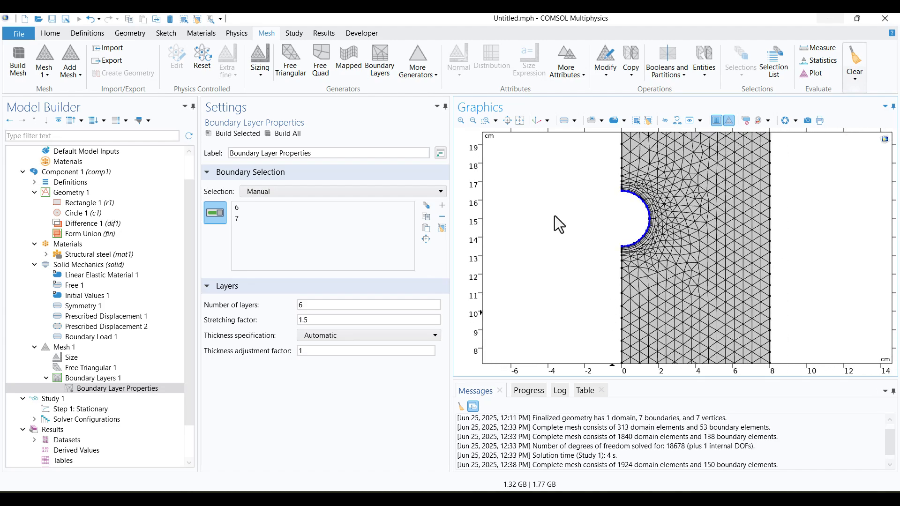
left_click(519, 121)
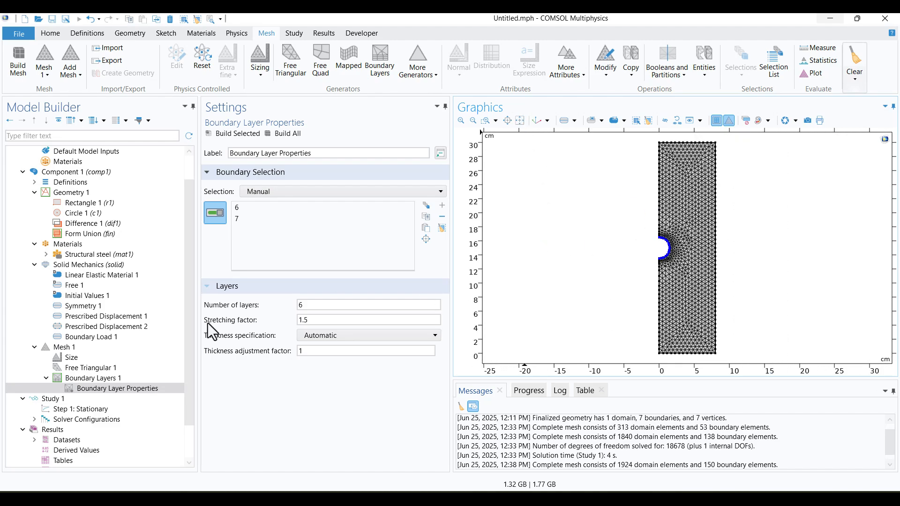
Recompute Study 1 with the refined mesh and show the von Mises stress surface plot in MPa
left_click(73, 400)
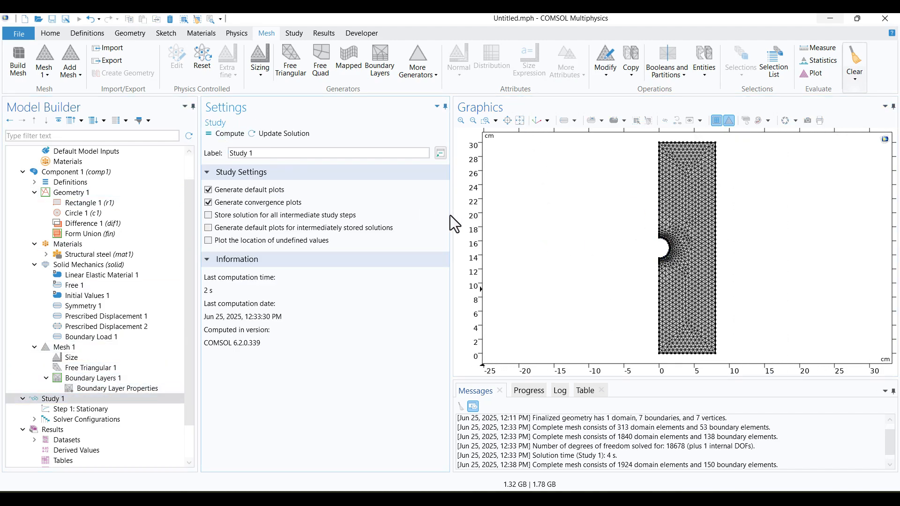
key("F8")
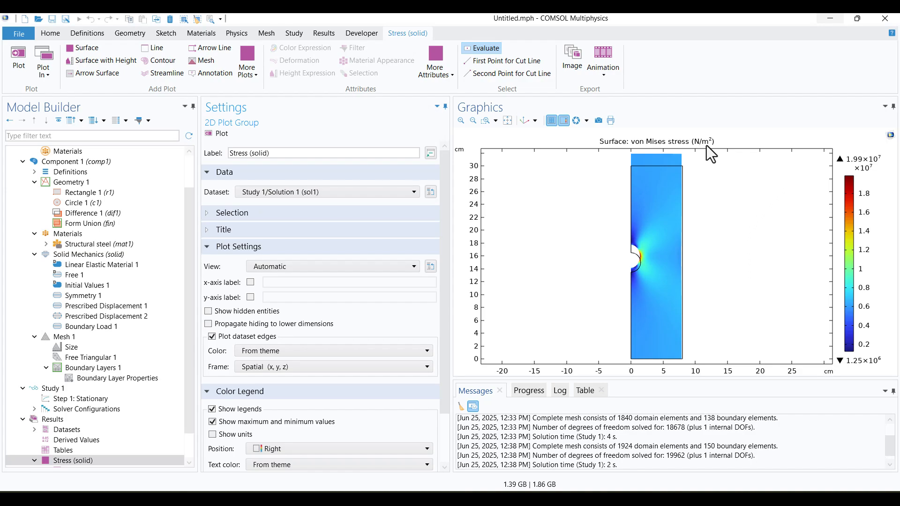
scroll(82, 413, "down", 1)
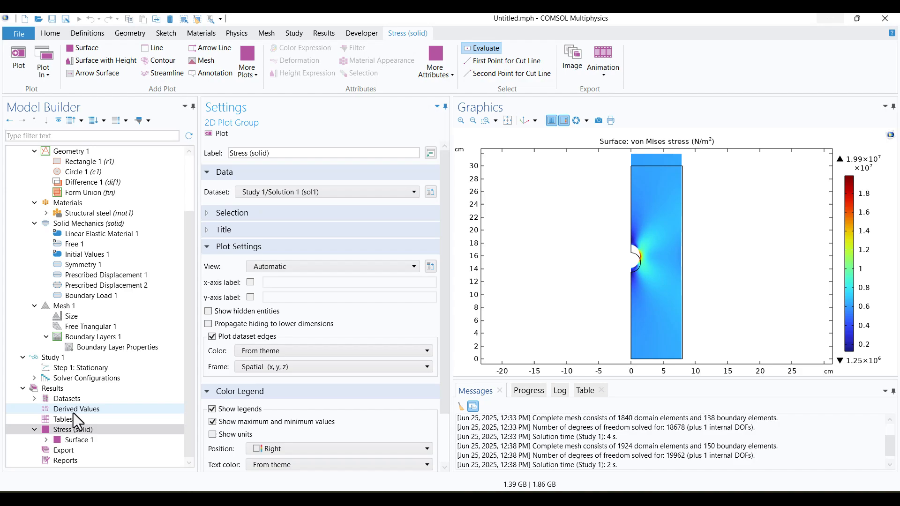
left_click(80, 440)
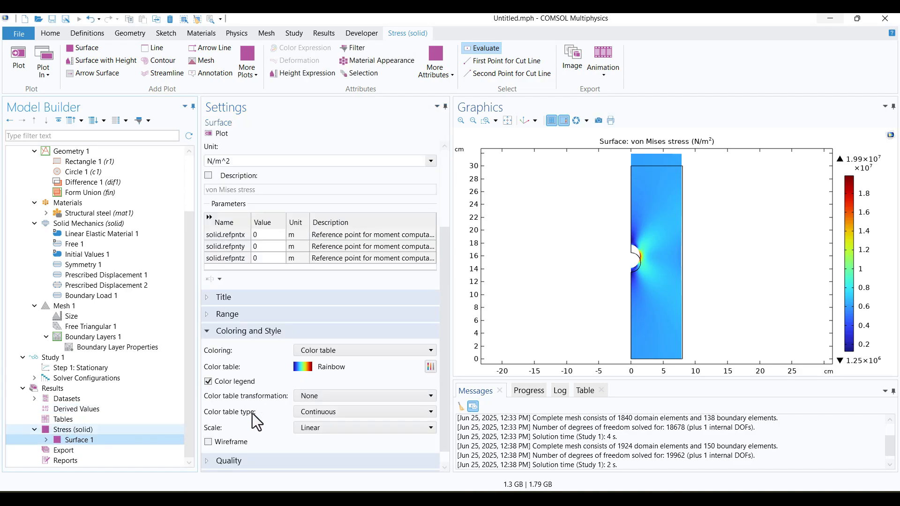
scroll(369, 356, "up", 3)
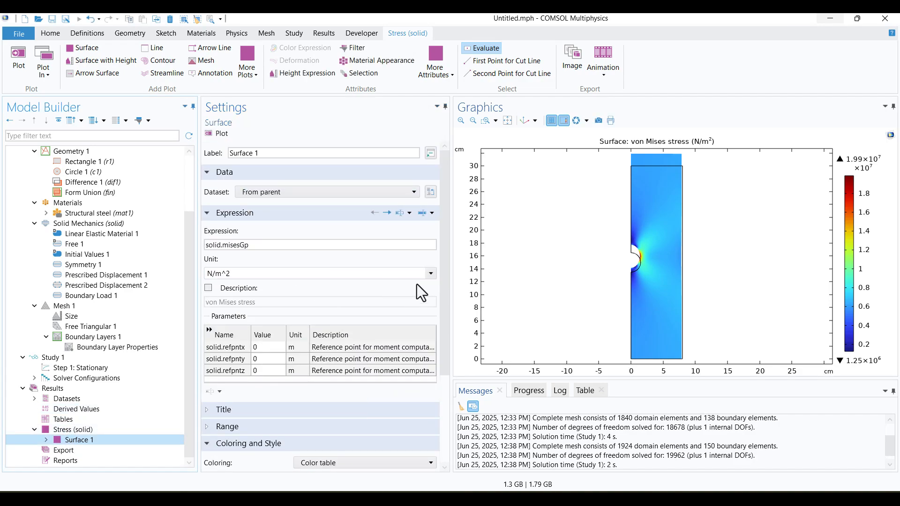
left_click(430, 273)
left_click(265, 399)
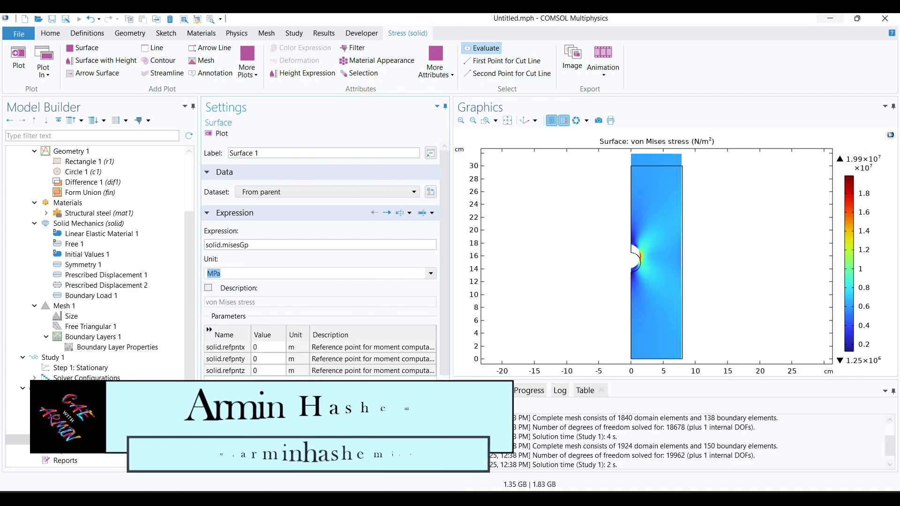
left_click(216, 134)
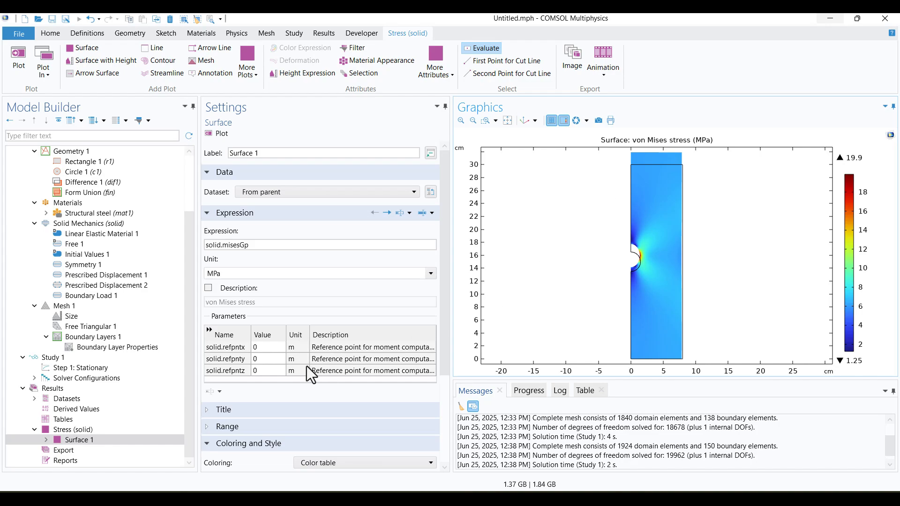
Rename the first study to "Study 1: Initial"
left_click(75, 359)
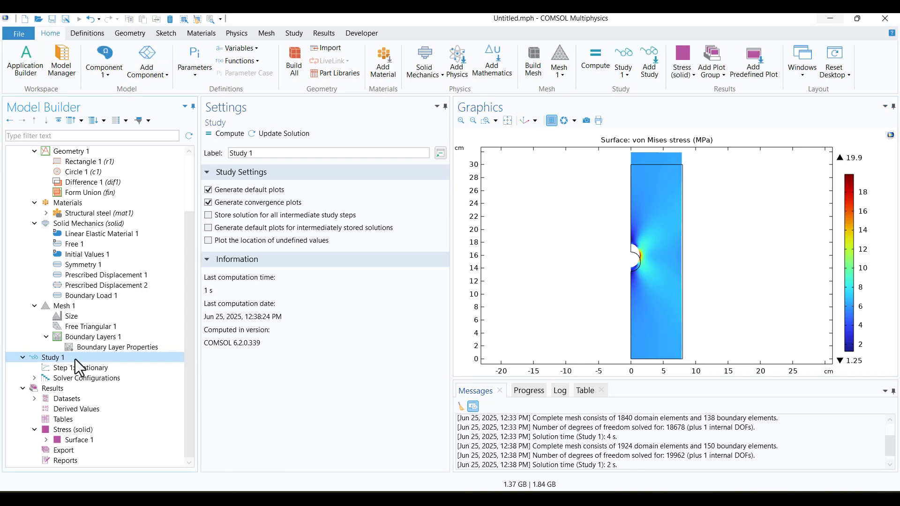
left_click(275, 154)
double_click(275, 155)
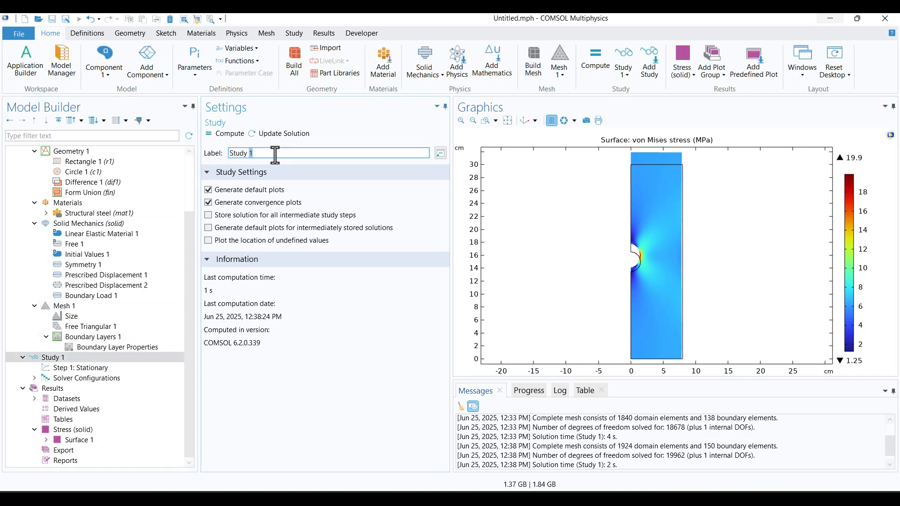
left_click(275, 154)
type(": Initial")
key("Return")
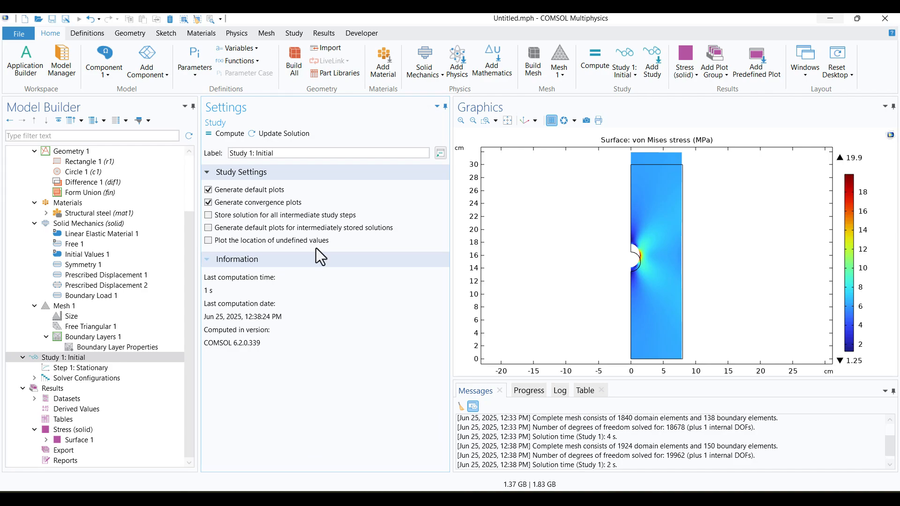
Add a second study of the general Stationary type to the model
left_click(294, 34)
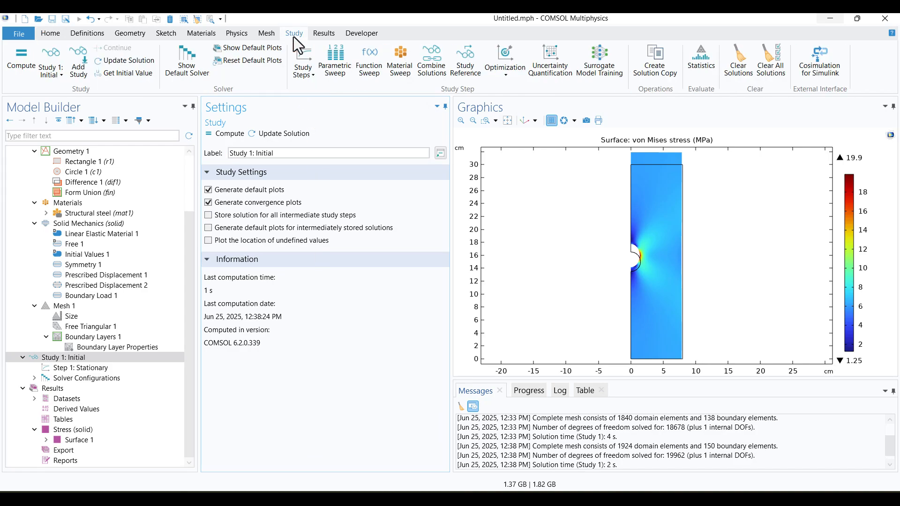
left_click(83, 59)
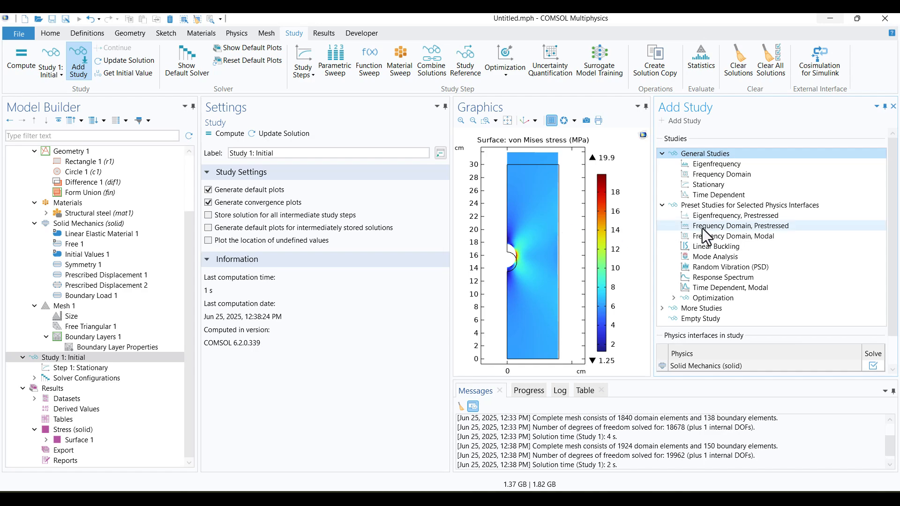
double_click(719, 187)
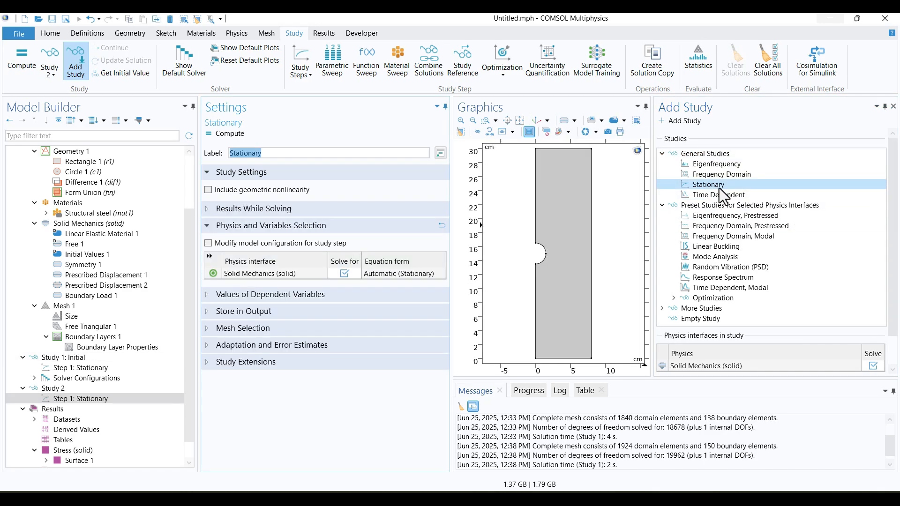
left_click(894, 106)
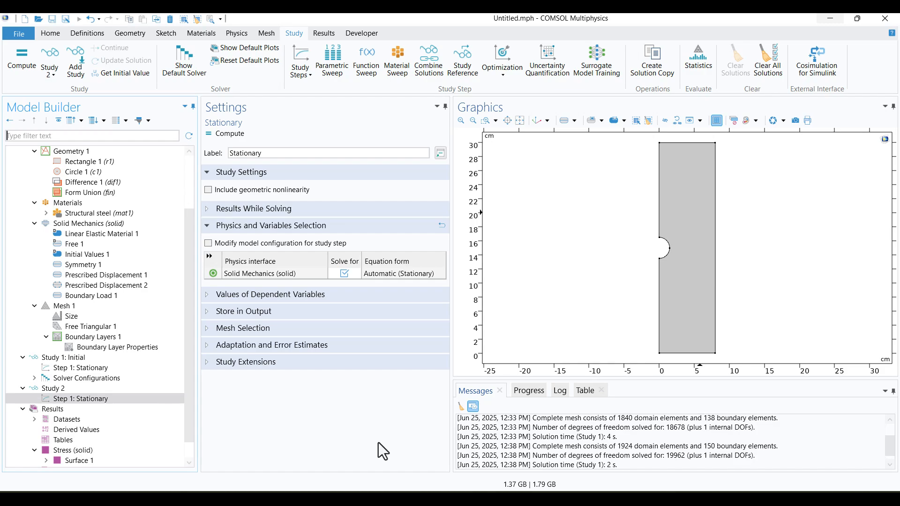
Add a general Optimization step to Study 2 and review its objective, control parameter and constraint settings
left_click(55, 389)
right_click(55, 391)
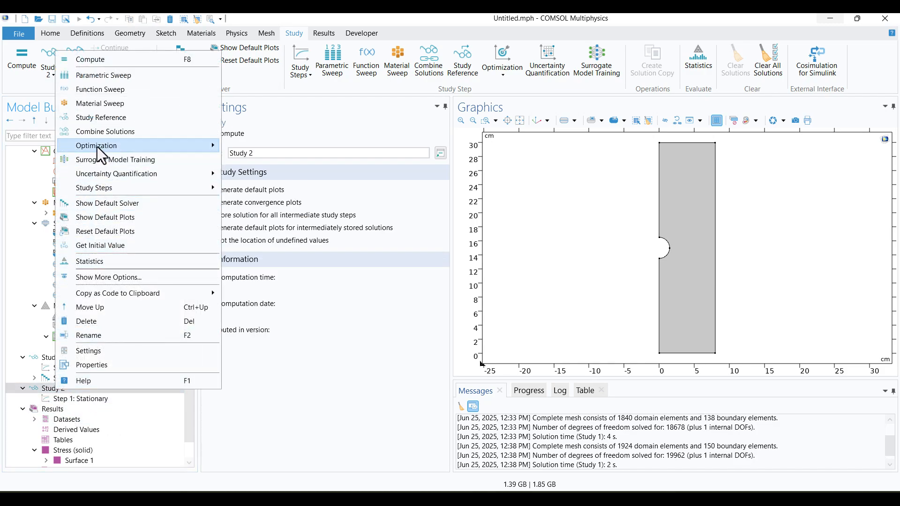
mouse_move(98, 150)
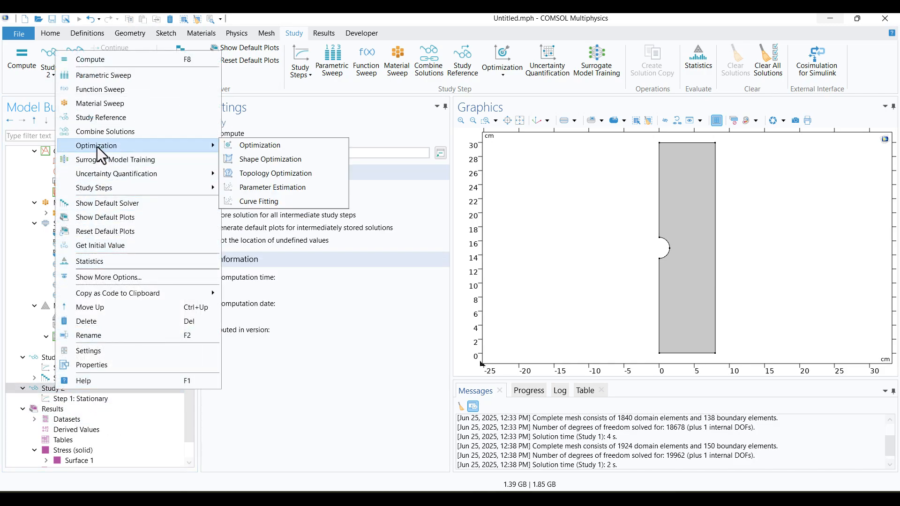
left_click(255, 148)
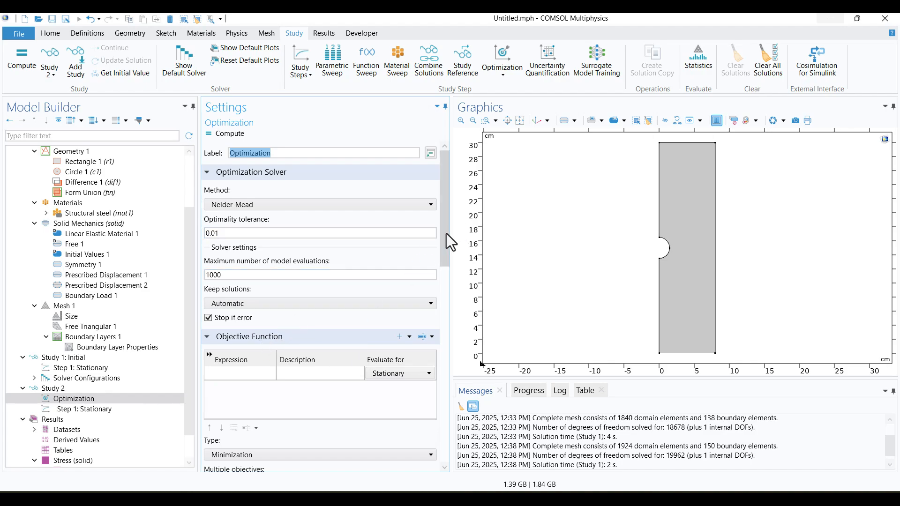
left_click_drag(446, 234, 439, 330)
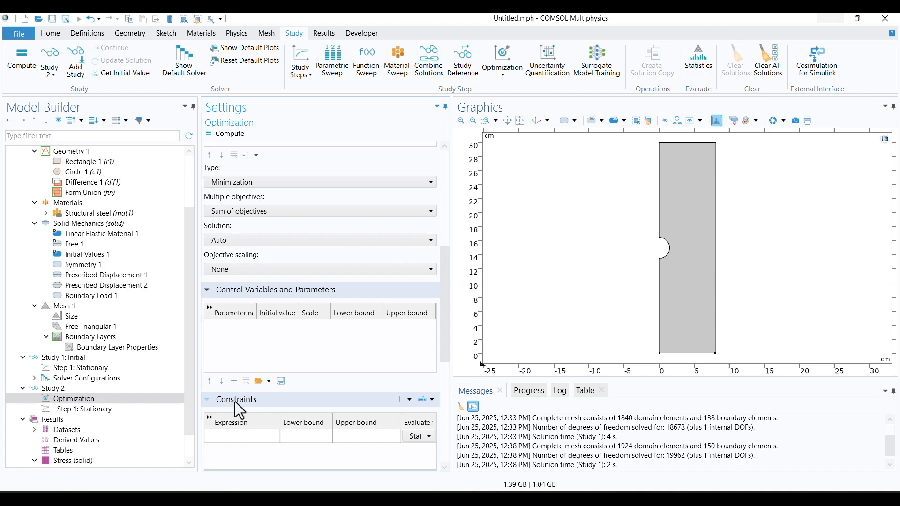
left_click_drag(448, 339, 443, 264)
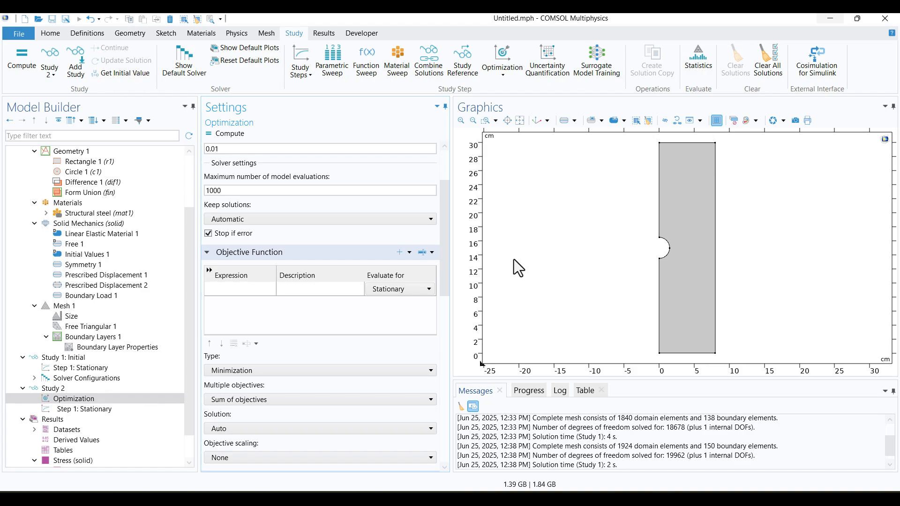
left_click_drag(444, 268, 448, 332)
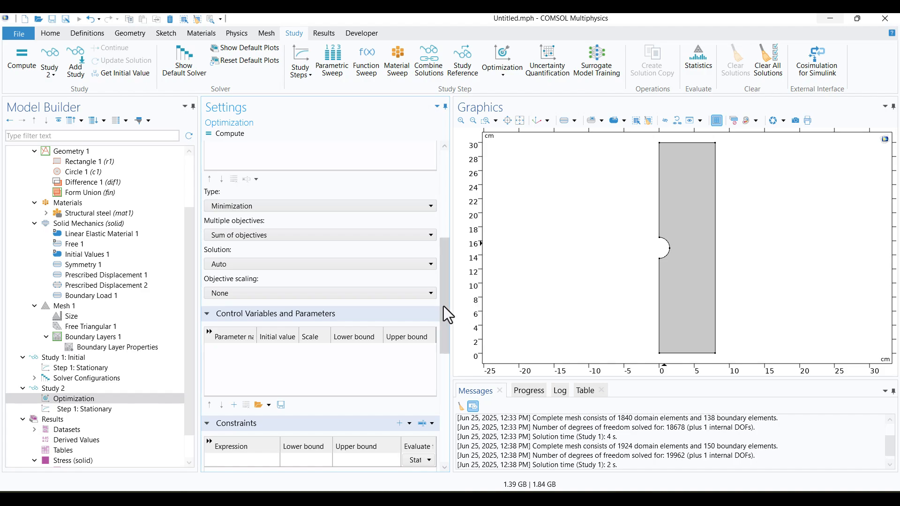
left_click_drag(443, 306, 440, 353)
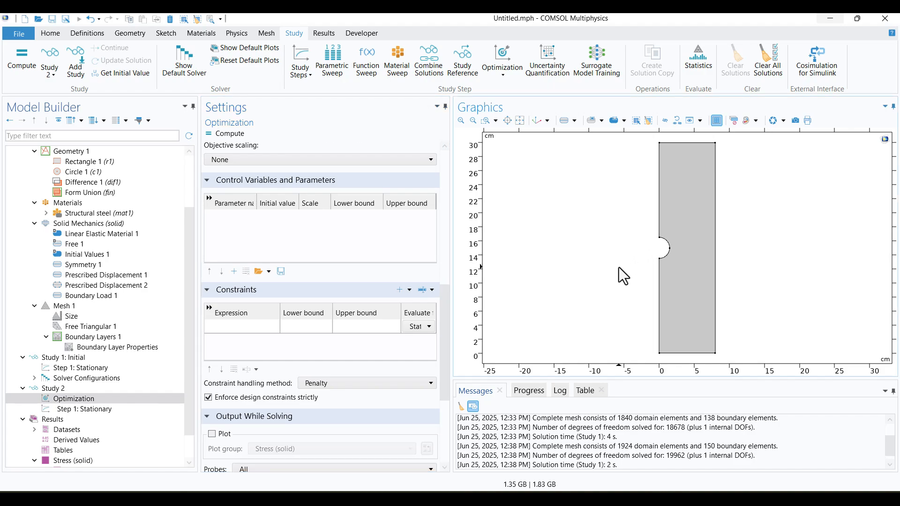
scroll(407, 268, "up", 10)
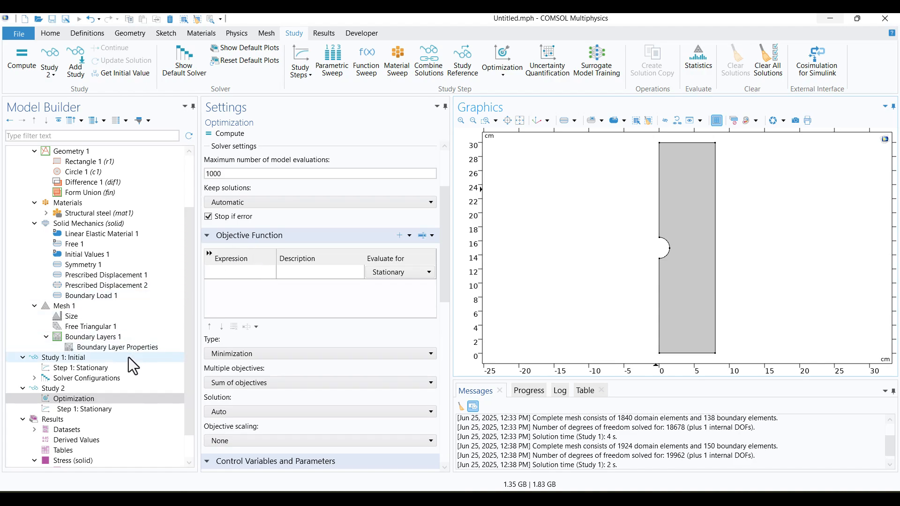
Add a Mass Properties physics utility under the definitions of Component 1
scroll(129, 358, "up", 3)
right_click(75, 213)
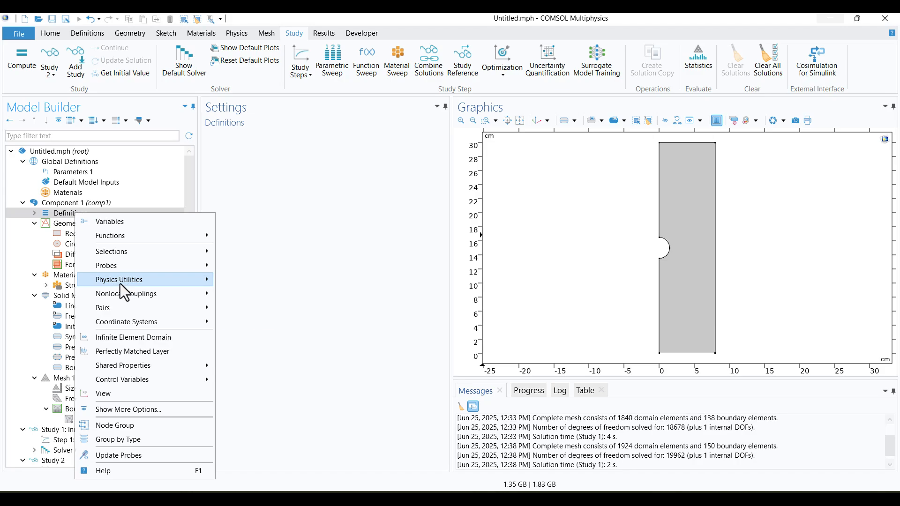
mouse_move(120, 283)
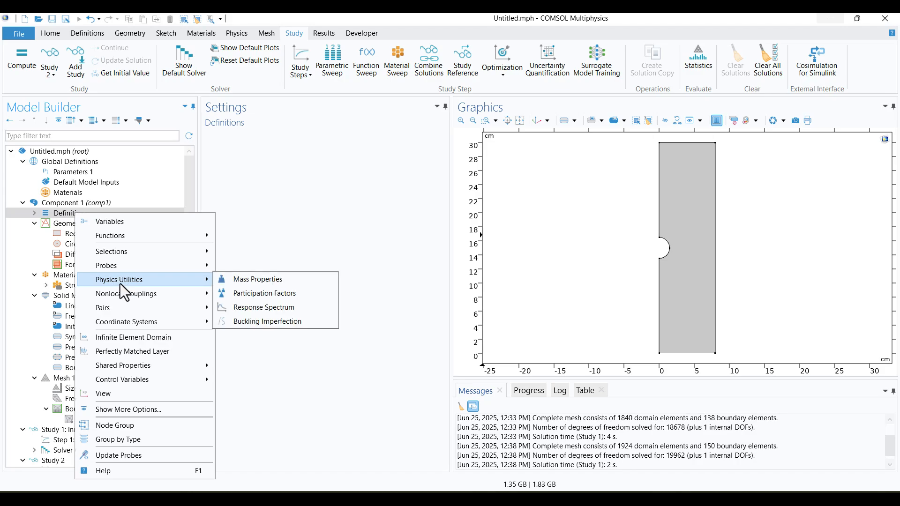
left_click(317, 284)
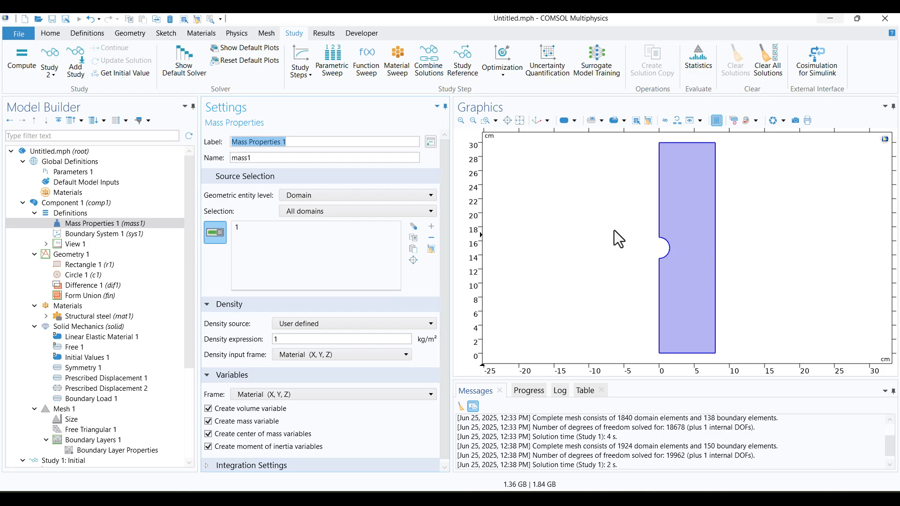
Set the objective function of Study 2's optimization to the mass expression comp1.mass1.mass from the mass properties
scroll(146, 302, "down", 4)
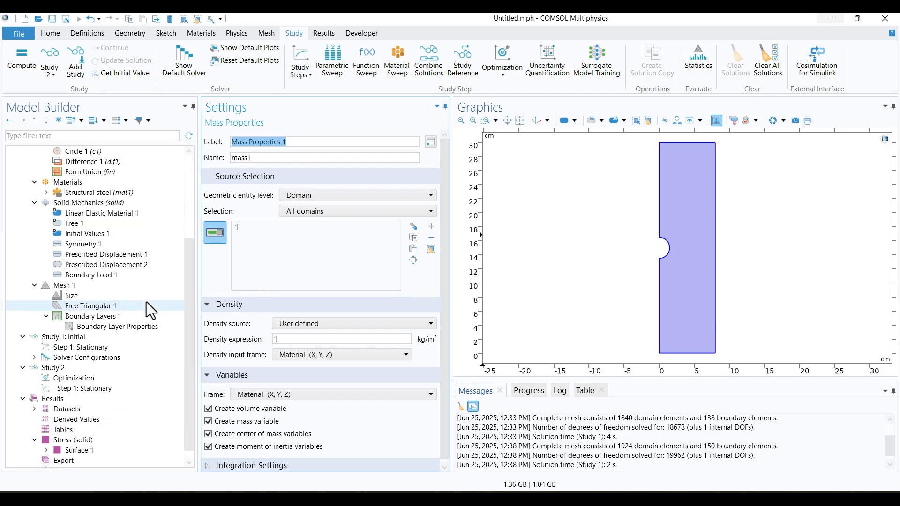
left_click(100, 379)
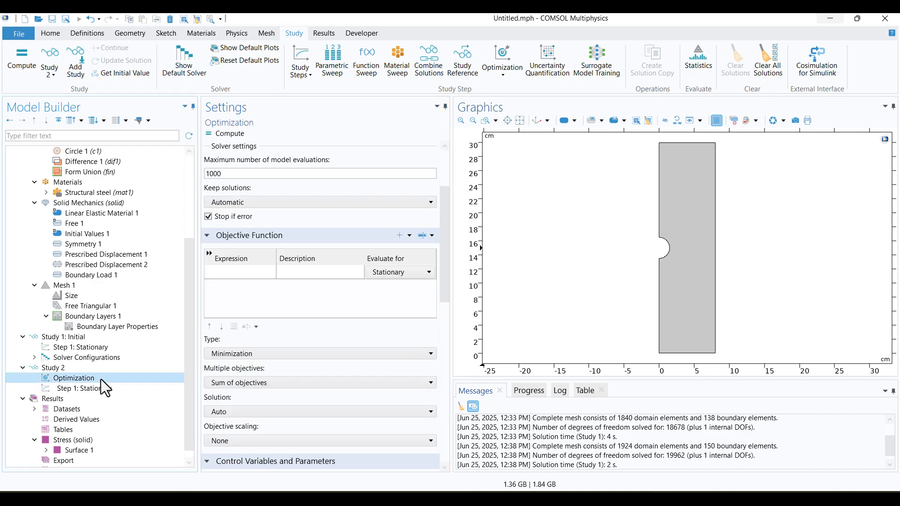
left_click(412, 240)
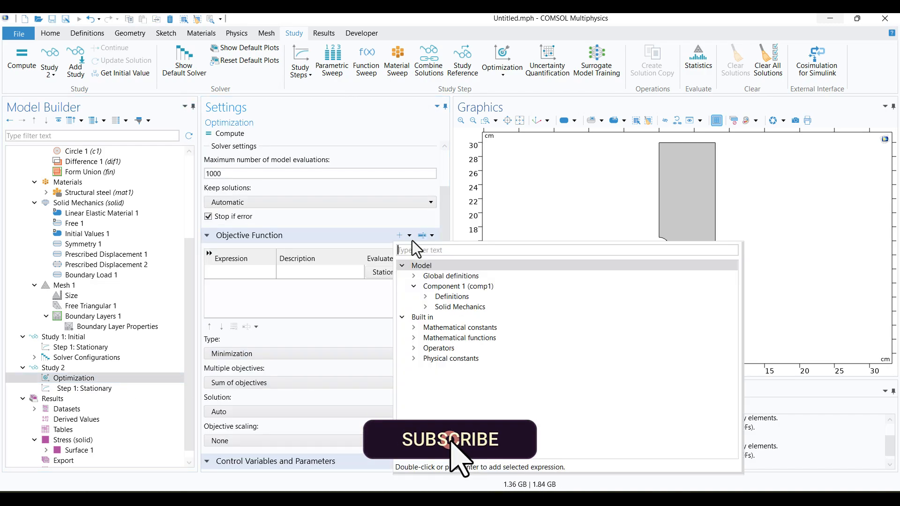
left_click(425, 296)
left_click(437, 327)
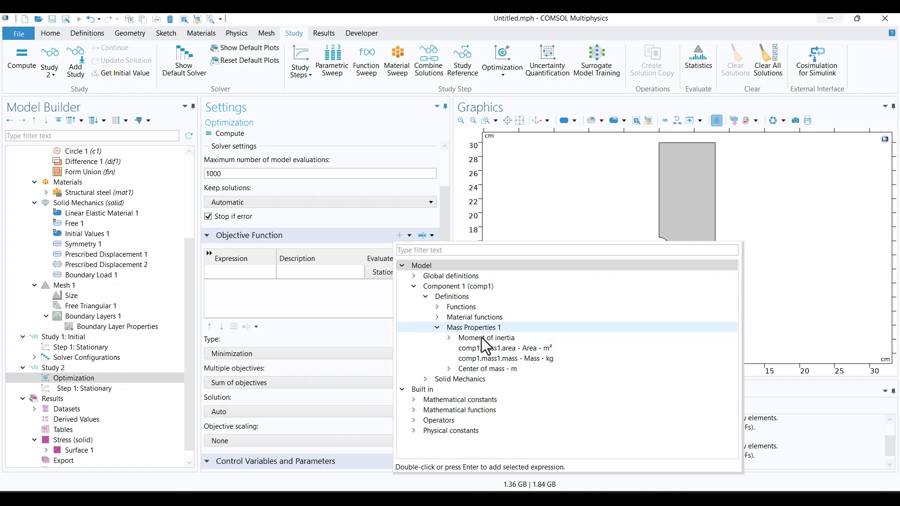
left_click(491, 359)
double_click(491, 358)
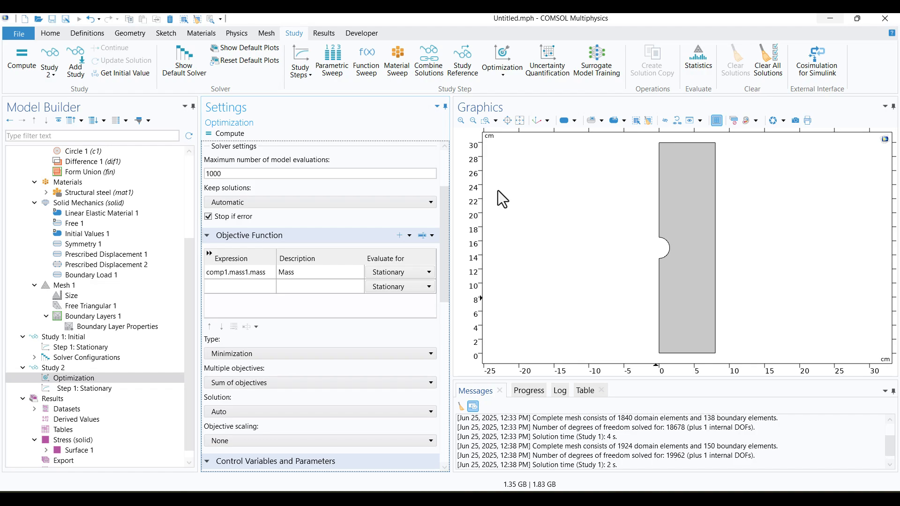
Add R0 as the optimization's control parameter with a lower bound of 1 [cm] and an upper bound of 6 [cm]
left_click_drag(446, 243, 444, 325)
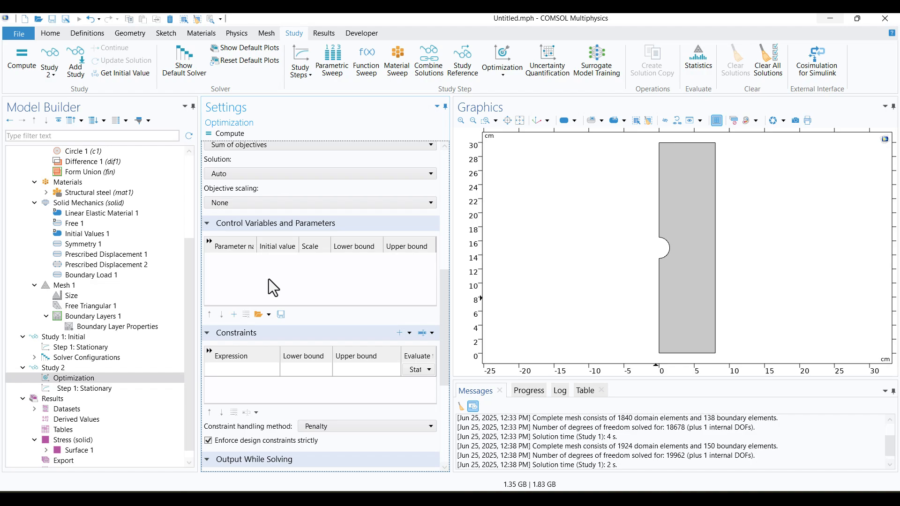
left_click(233, 316)
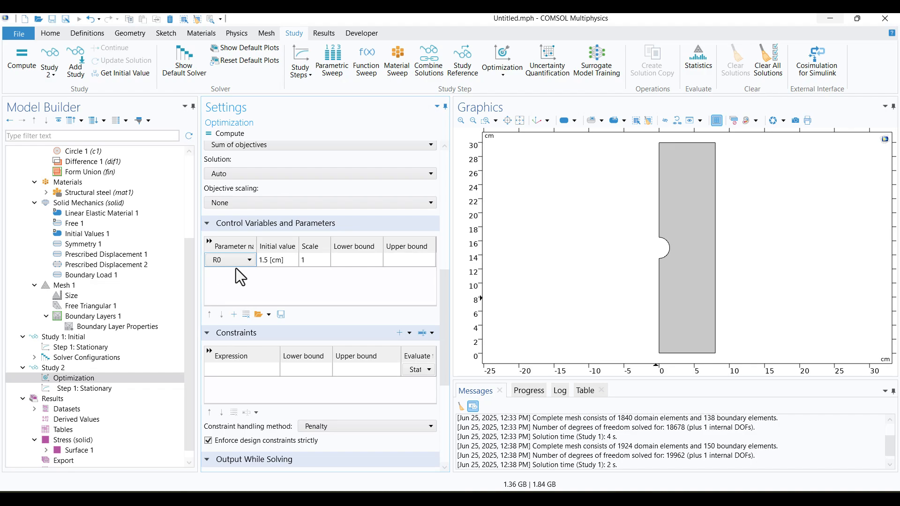
left_click(353, 264)
left_click(401, 264)
left_click(353, 266)
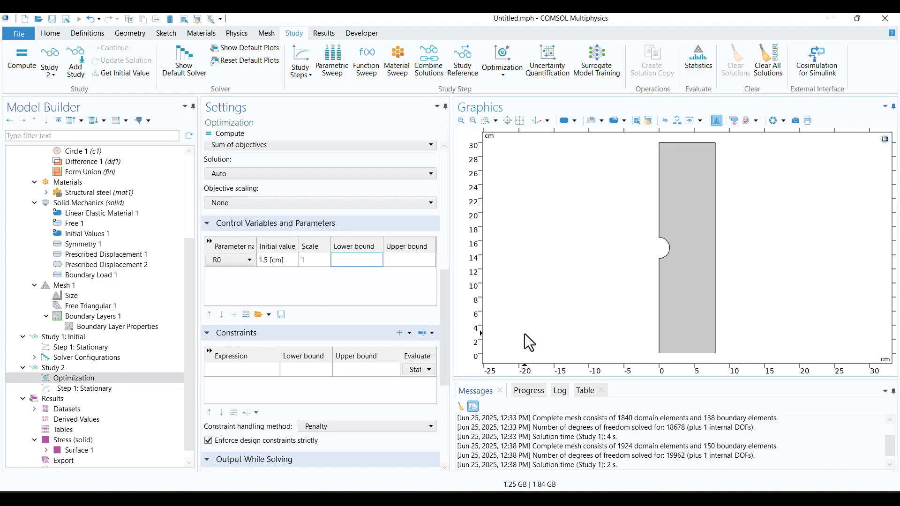
type("1 [cm]")
left_click(398, 261)
type("6 [cm]")
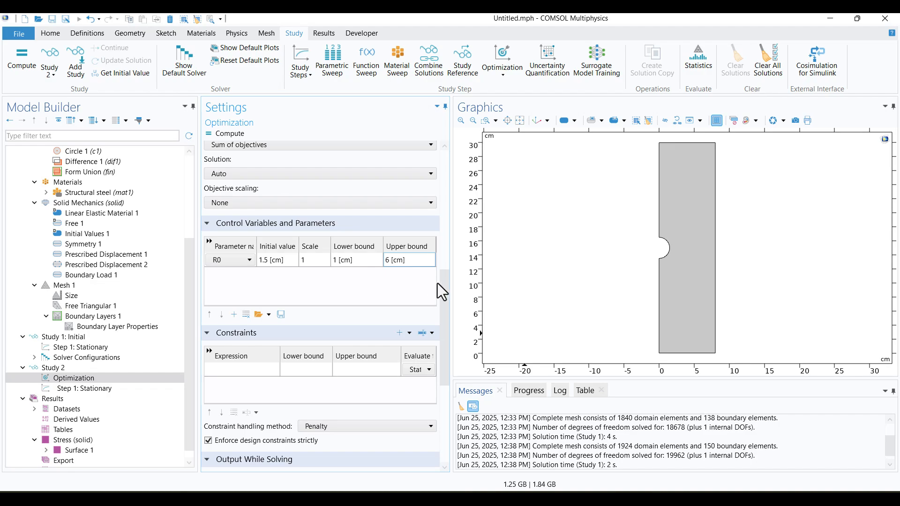
left_click_drag(445, 284, 445, 307)
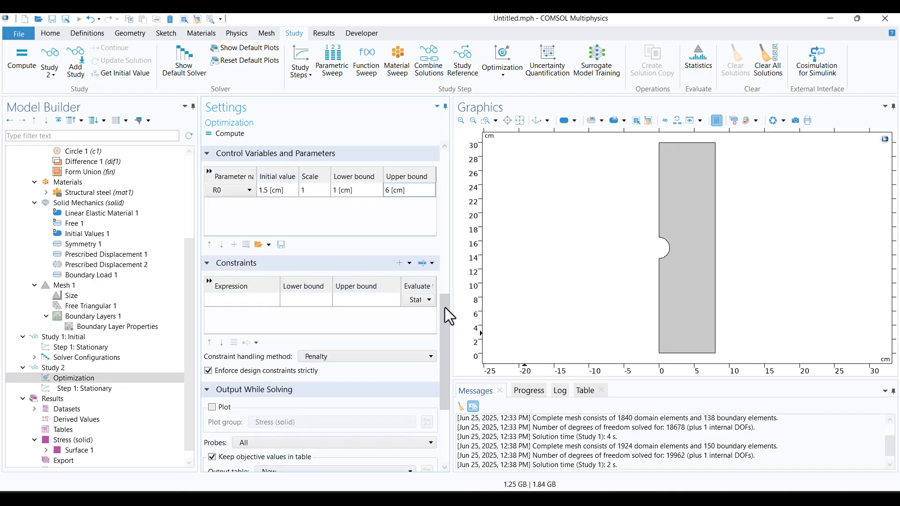
Add a domain probe of type Maximum over all domains under the definitions of Component 1
left_click(263, 319)
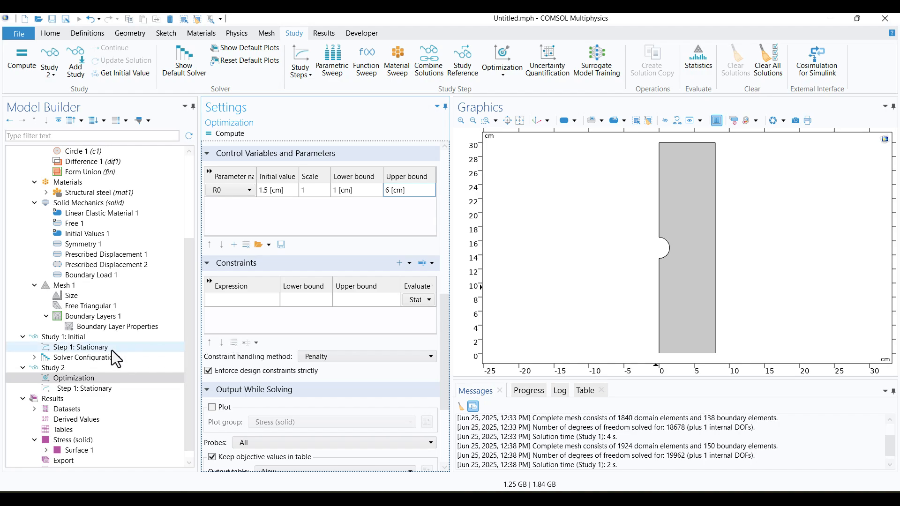
scroll(112, 350, "up", 4)
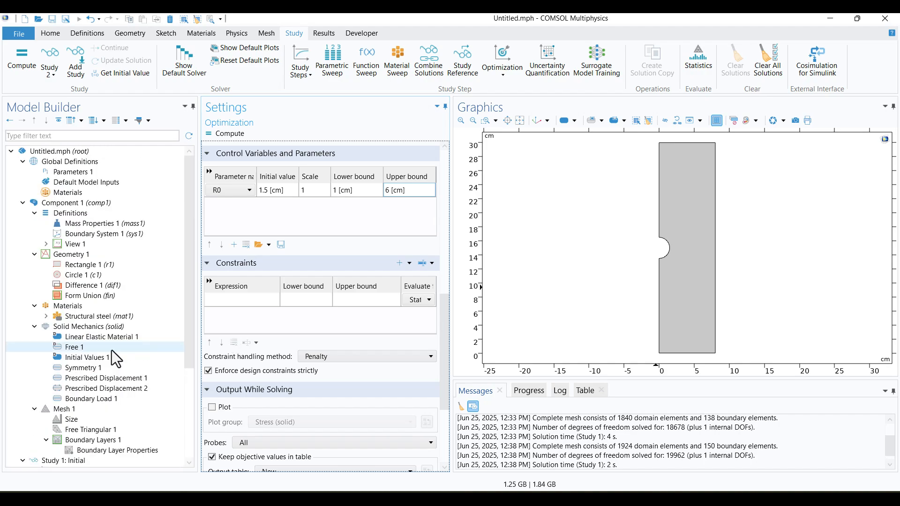
right_click(76, 214)
mouse_move(119, 274)
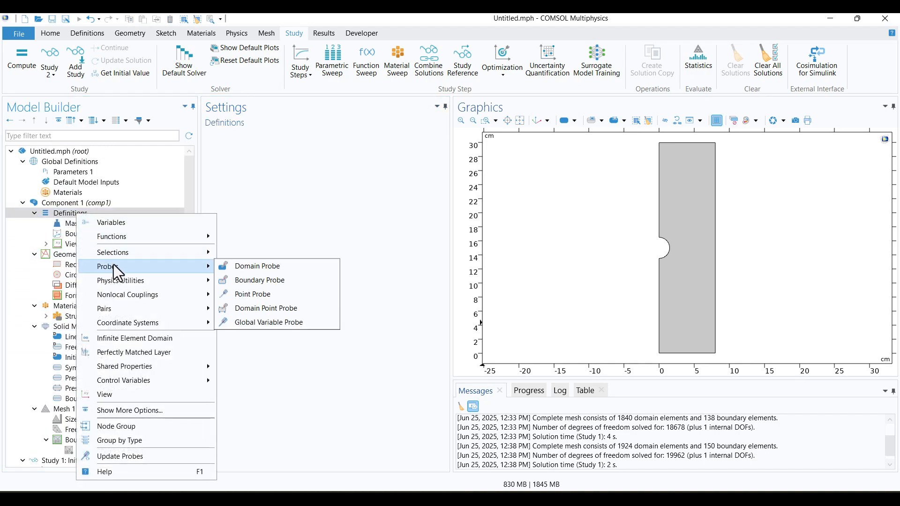
left_click(287, 271)
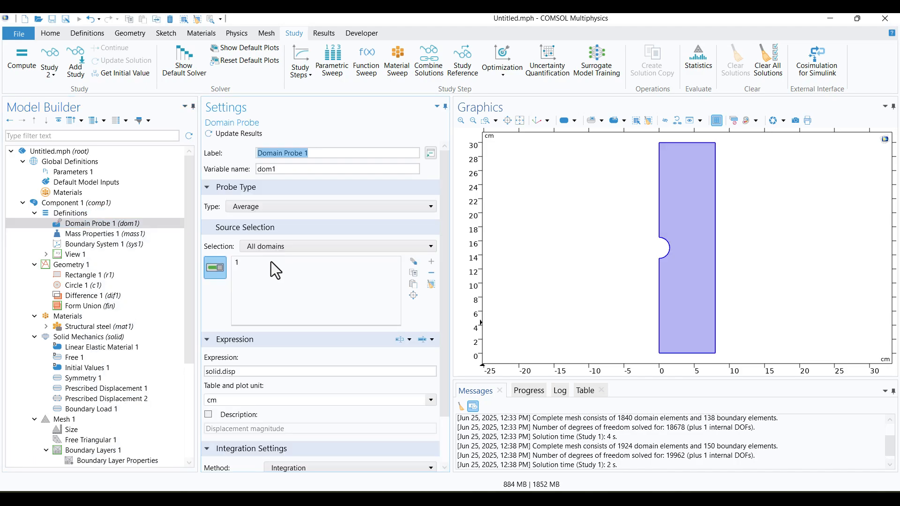
left_click(252, 208)
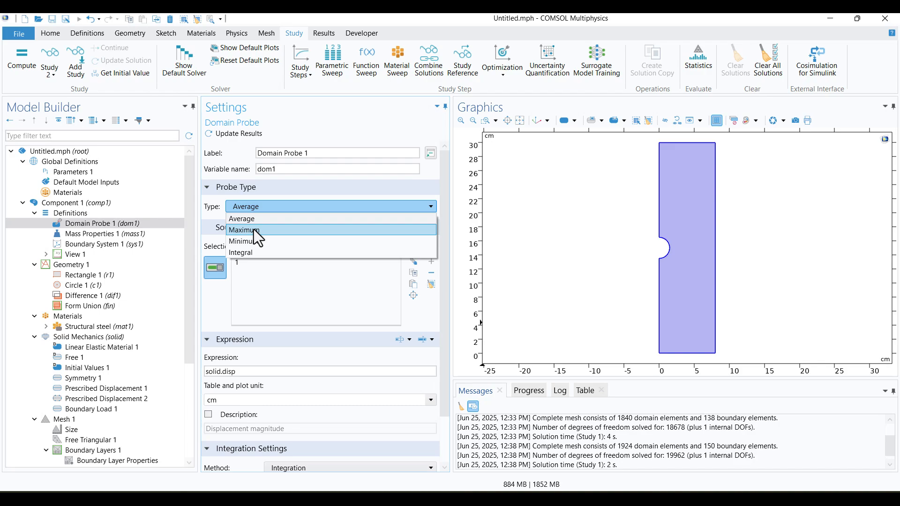
left_click(254, 229)
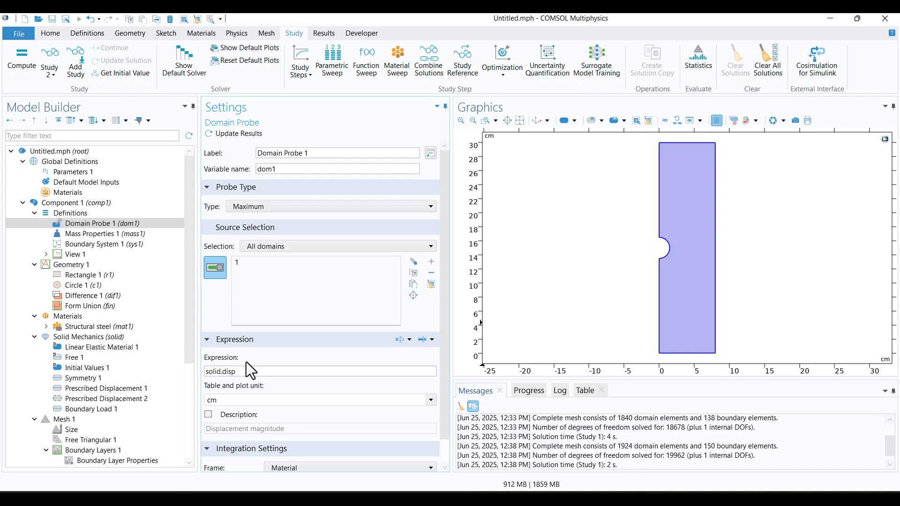
Set the domain probe's expression to the von Mises stress solid.mises in MPa and update its results
left_click(431, 341)
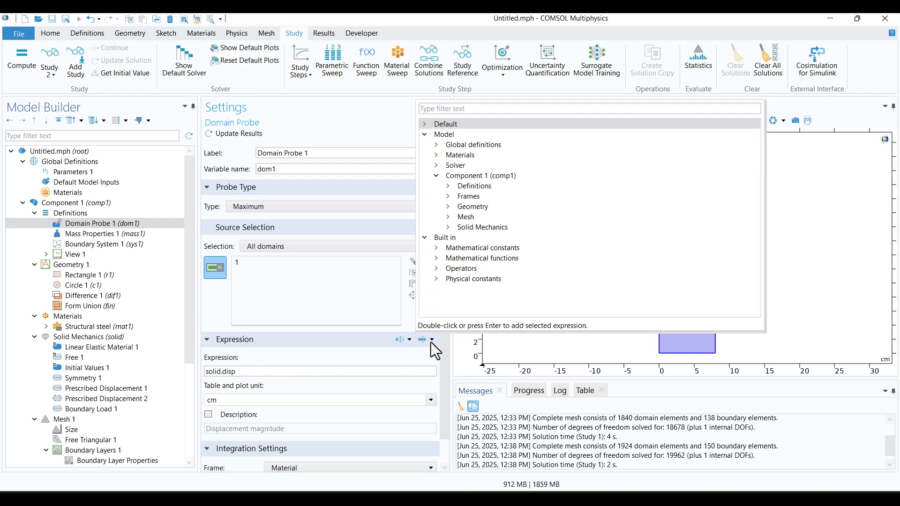
type("von")
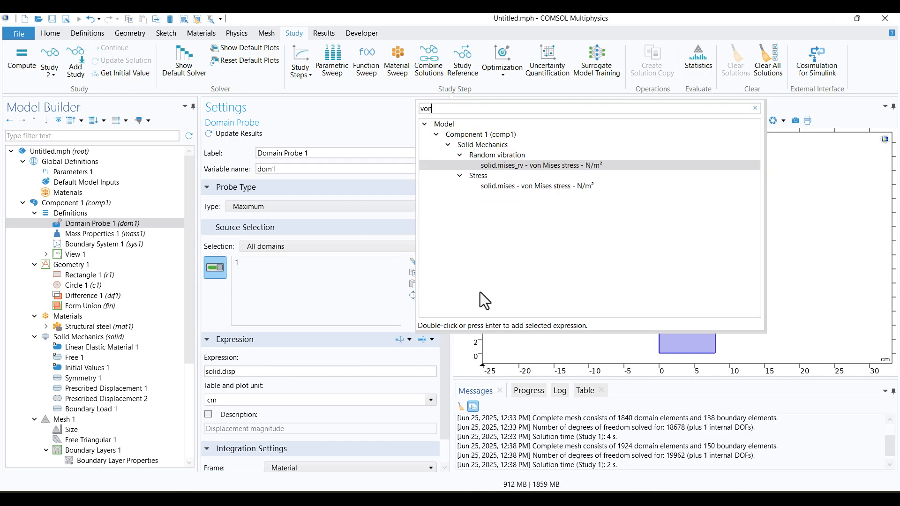
double_click(524, 187)
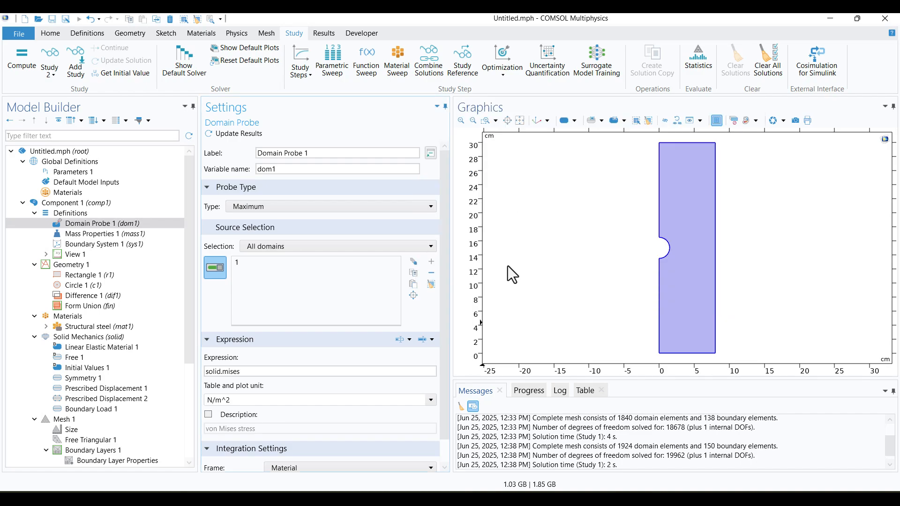
left_click(243, 132)
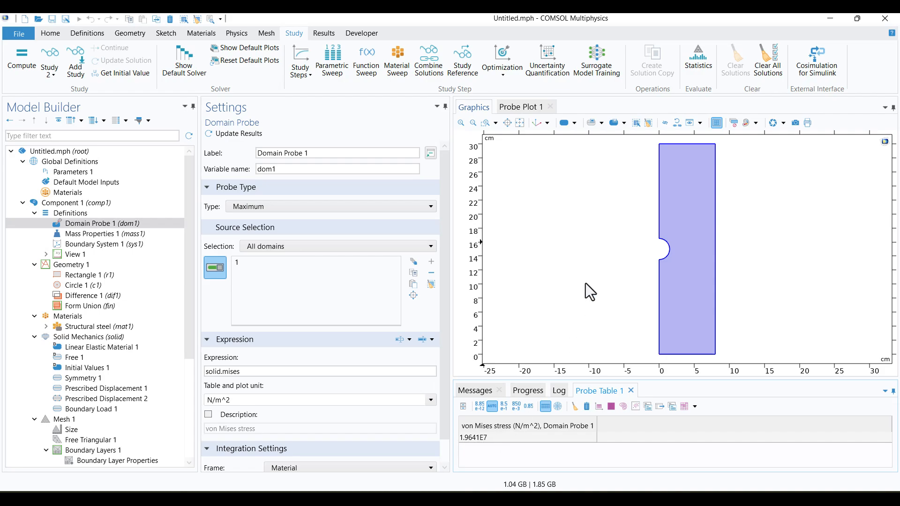
left_click(430, 400)
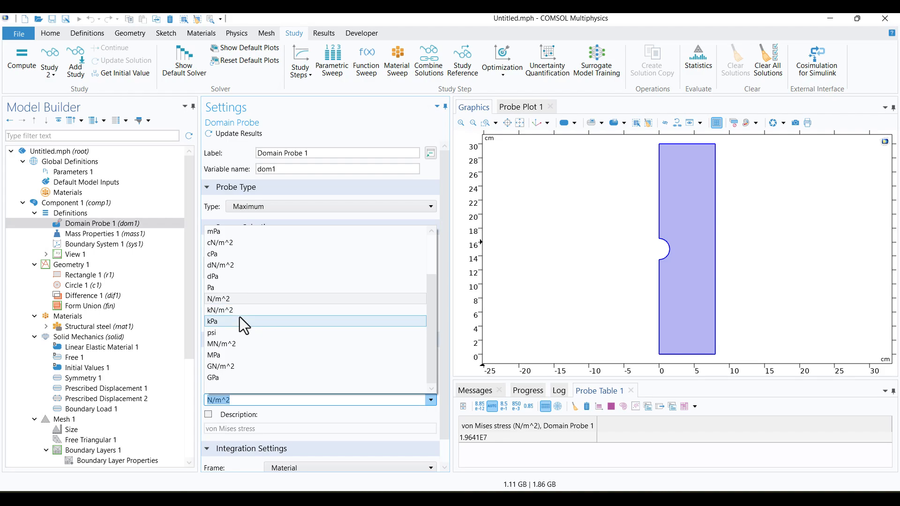
left_click(240, 355)
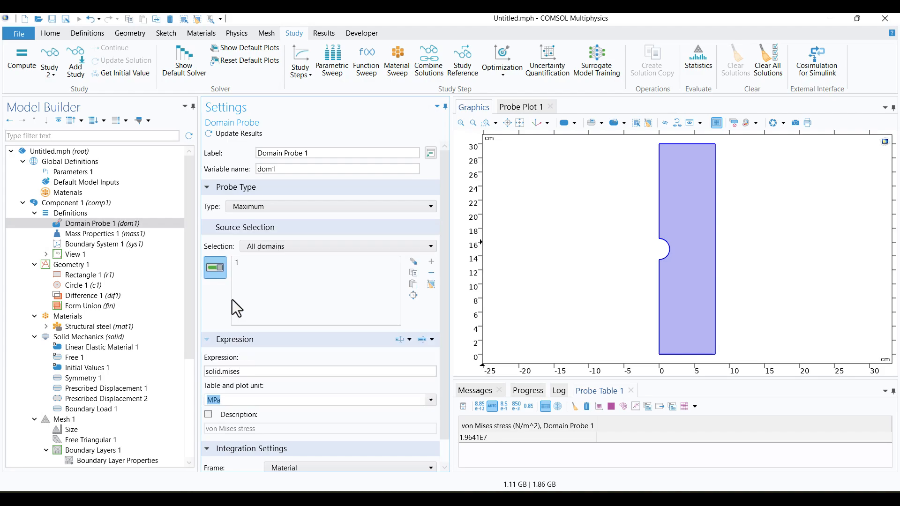
left_click(219, 138)
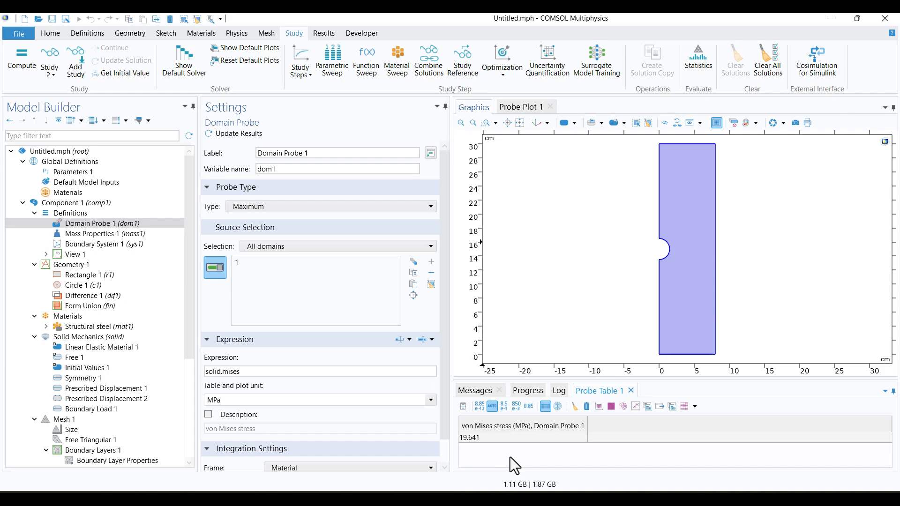
Display the initial study's Stress (solid) plot to compare its maximum stress with the probe value
scroll(209, 377, "down", 1)
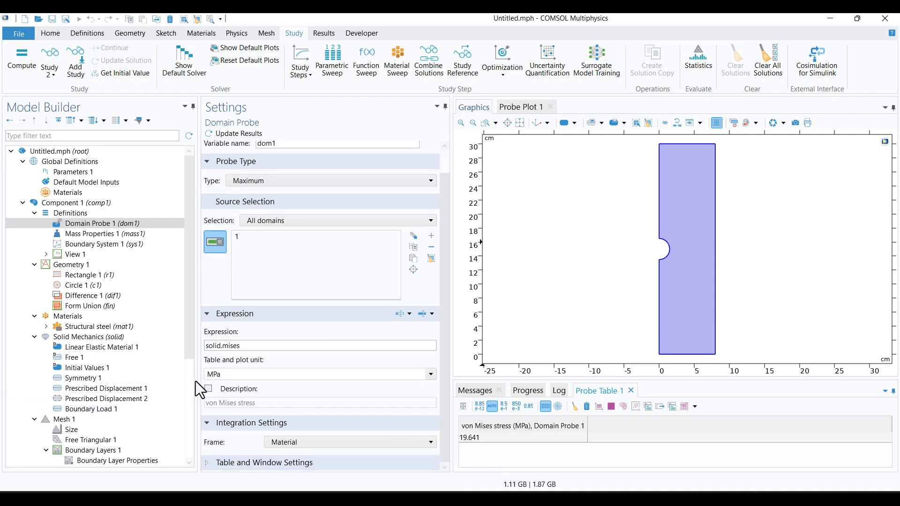
scroll(137, 390, "down", 5)
left_click(102, 419)
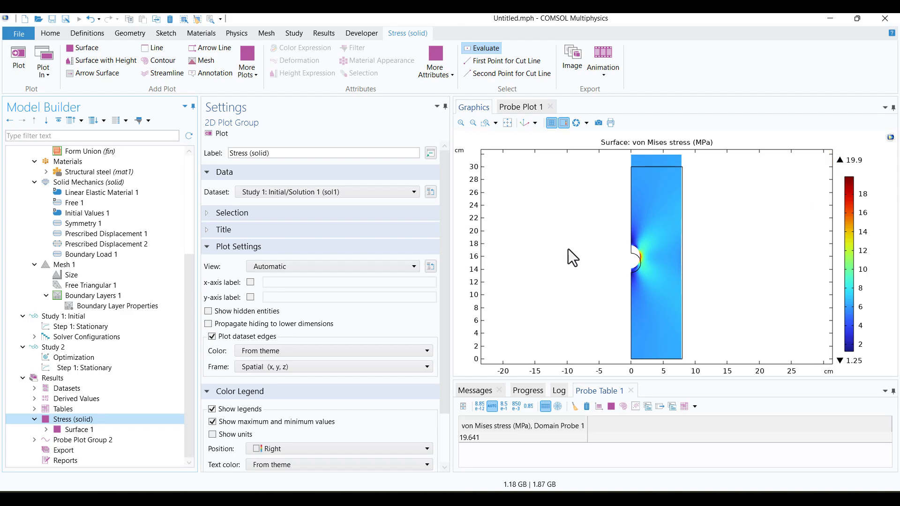
Constrain Study 2's optimization with the domain probe expression comp1.dom1 and an upper bound of 25 [MPa]
left_click(91, 360)
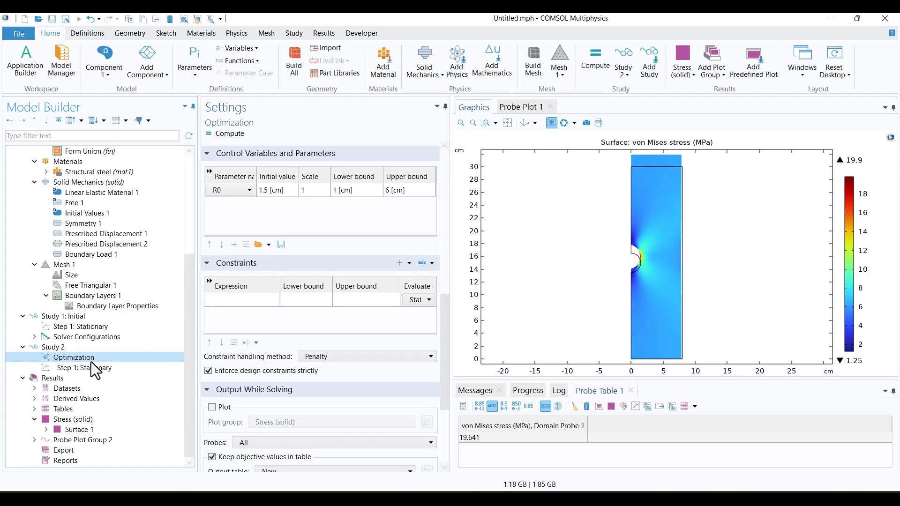
left_click(410, 263)
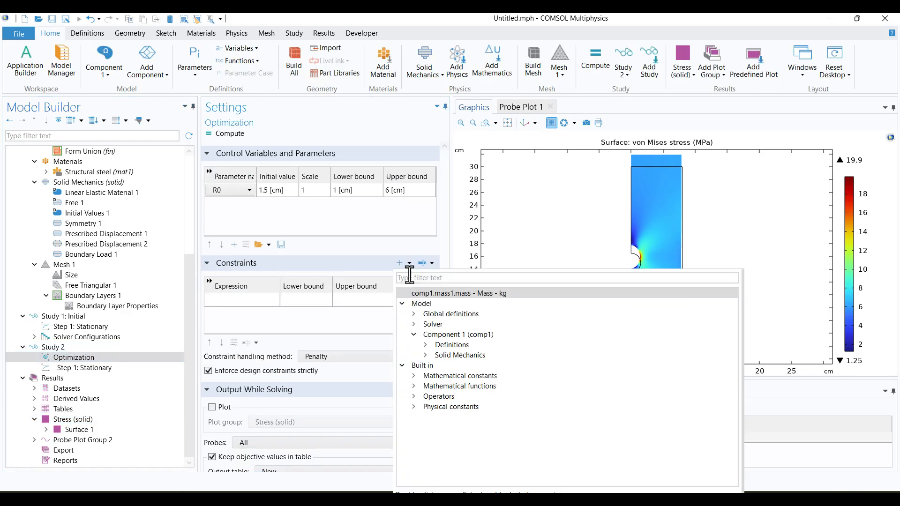
left_click(425, 344)
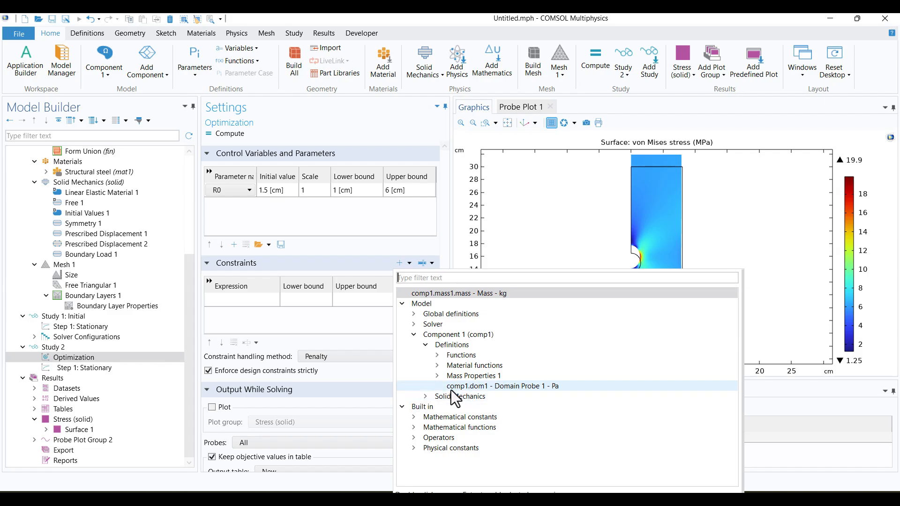
double_click(493, 386)
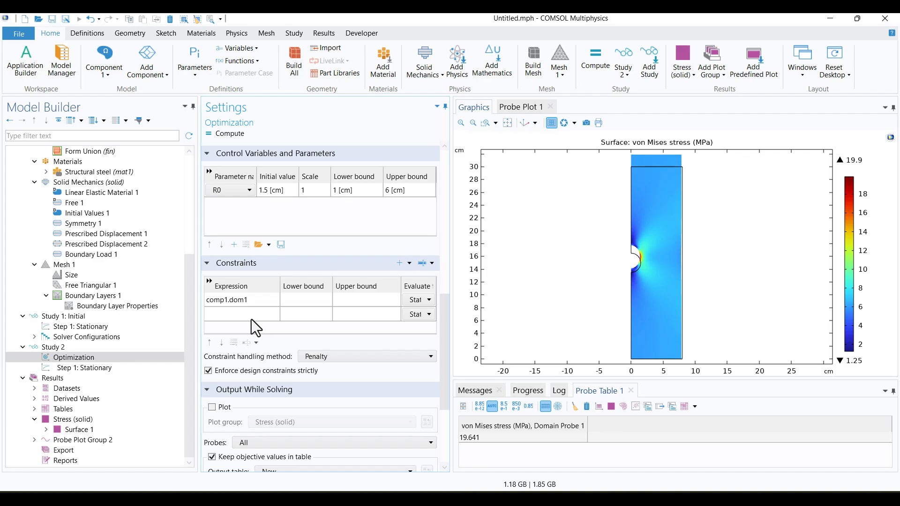
left_click(379, 306)
type("25")
type(" []")
type("M")
key("Return")
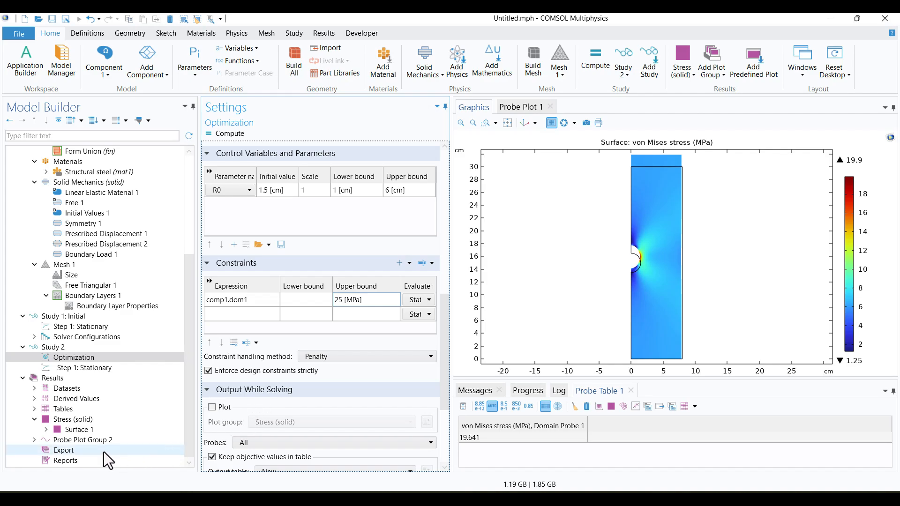
Get the initial value for Study 2 and rename its new stress plot group as Stress (solid) optimization
right_click(58, 348)
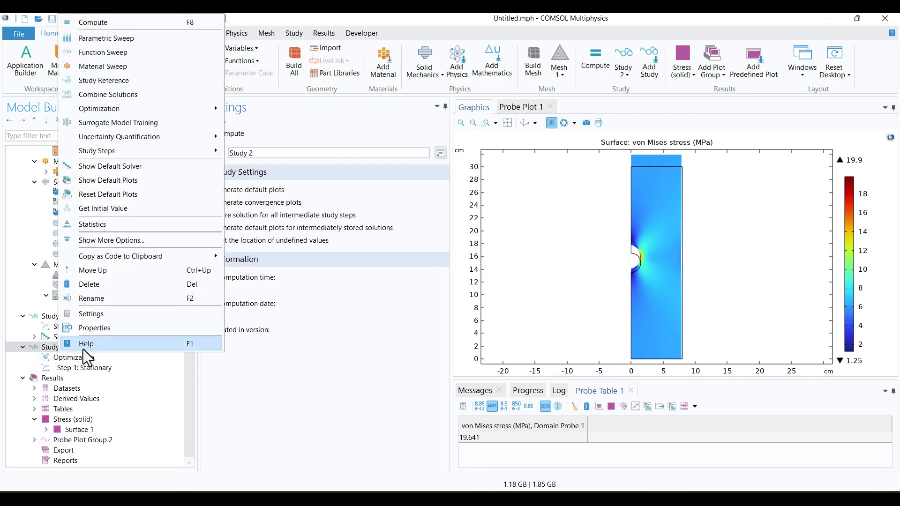
left_click(93, 212)
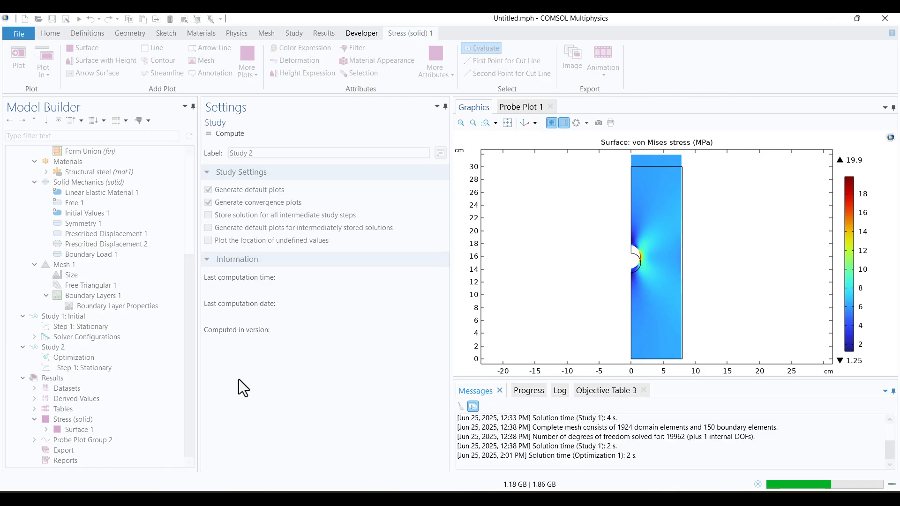
scroll(161, 406, "down", 1)
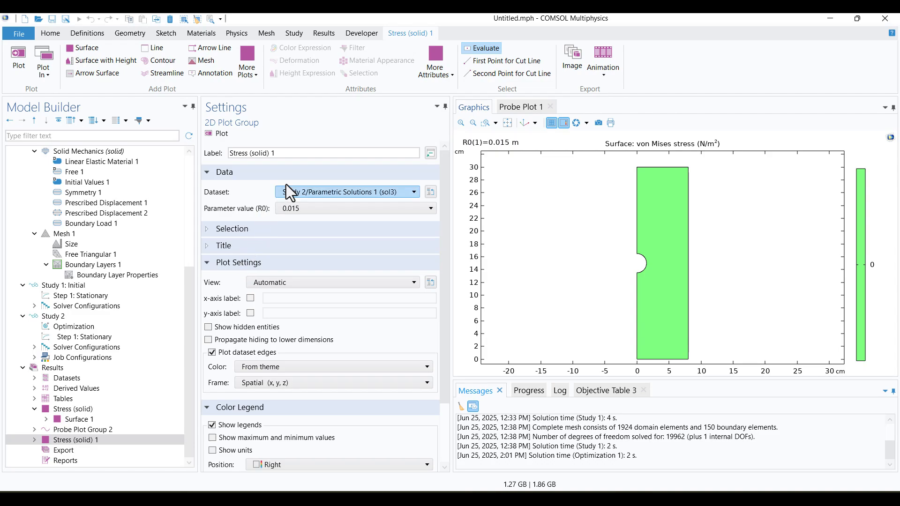
left_click(316, 153)
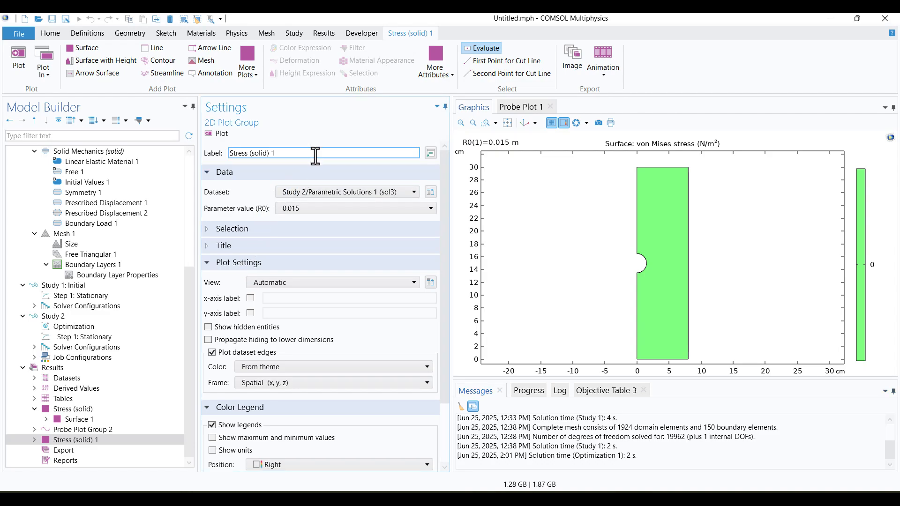
type("optimizt")
key("BackSpace")
type("ation")
left_click(520, 260)
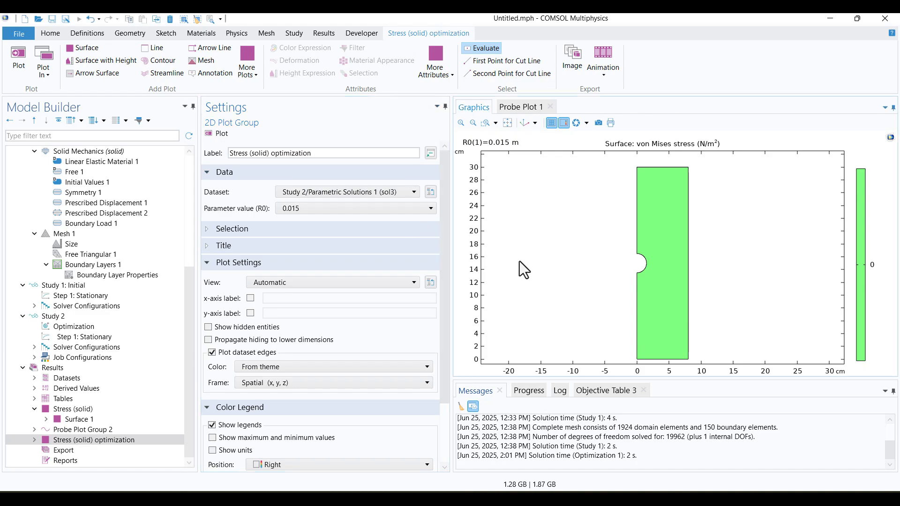
Enable plotting while solving in Study 2's optimization with the Stress (solid) optimization plot group, and compute the study
left_click(88, 328)
scroll(213, 392, "down", 1)
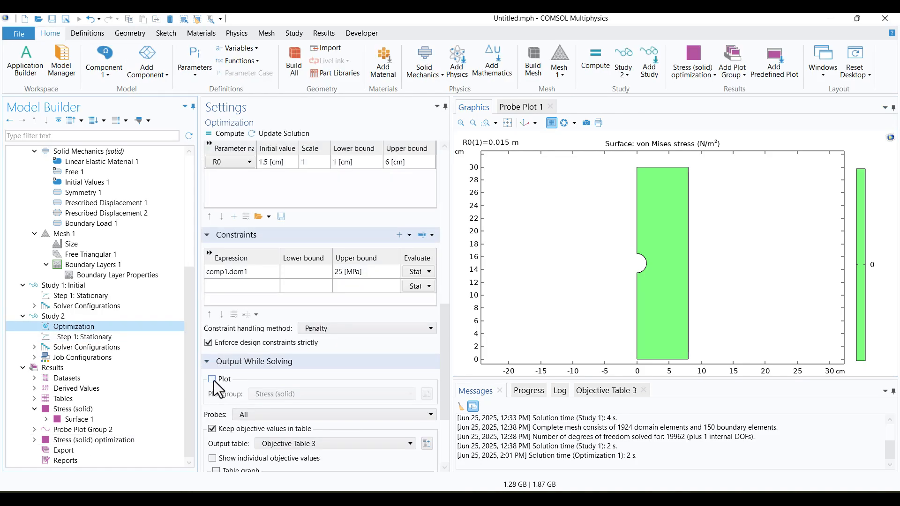
left_click(213, 380)
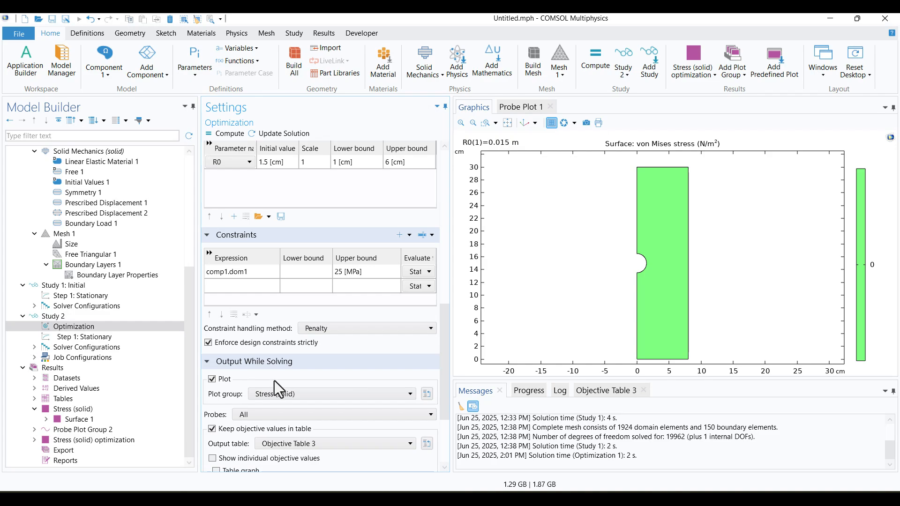
left_click(287, 399)
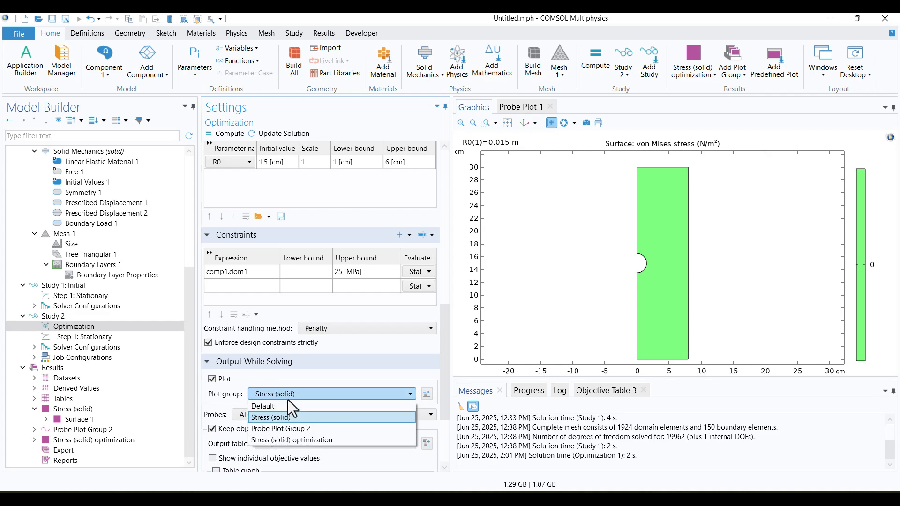
left_click(260, 441)
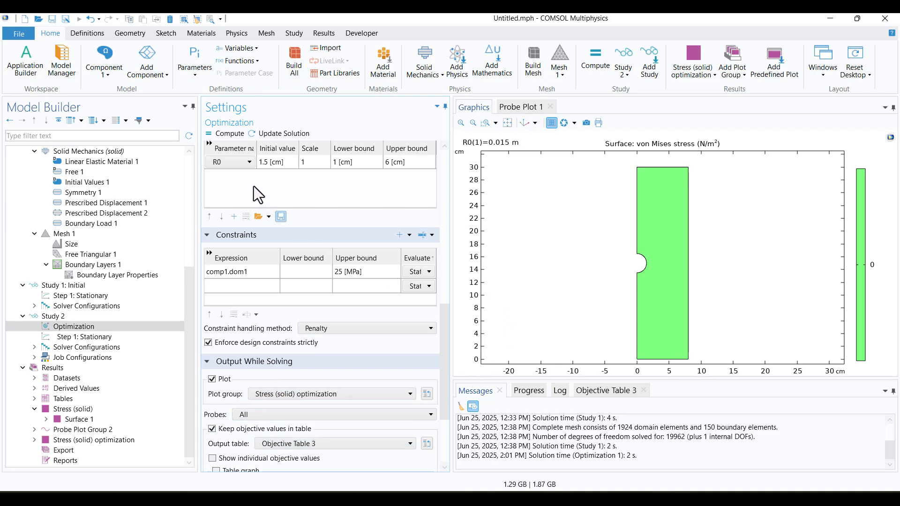
left_click(231, 135)
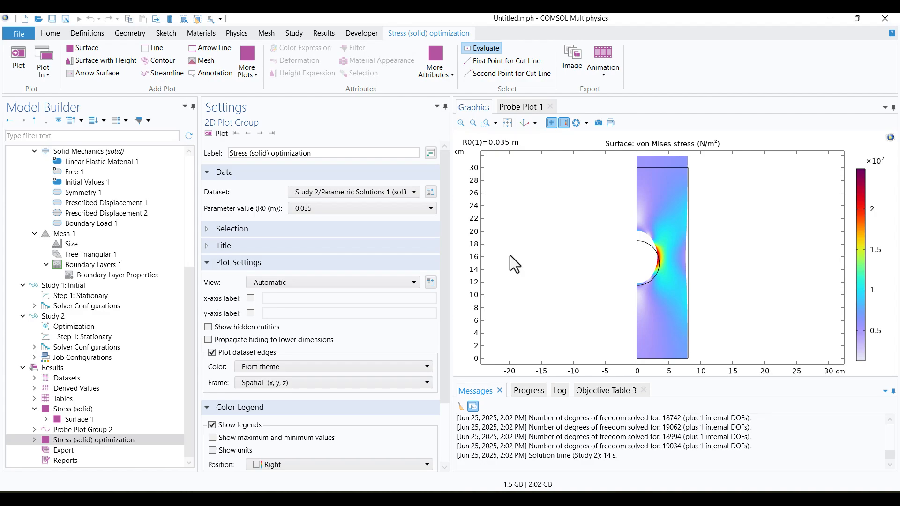
Show maximum and minimum values on the Stress (solid) optimization plot and replot its surface in MPa
left_click(212, 438)
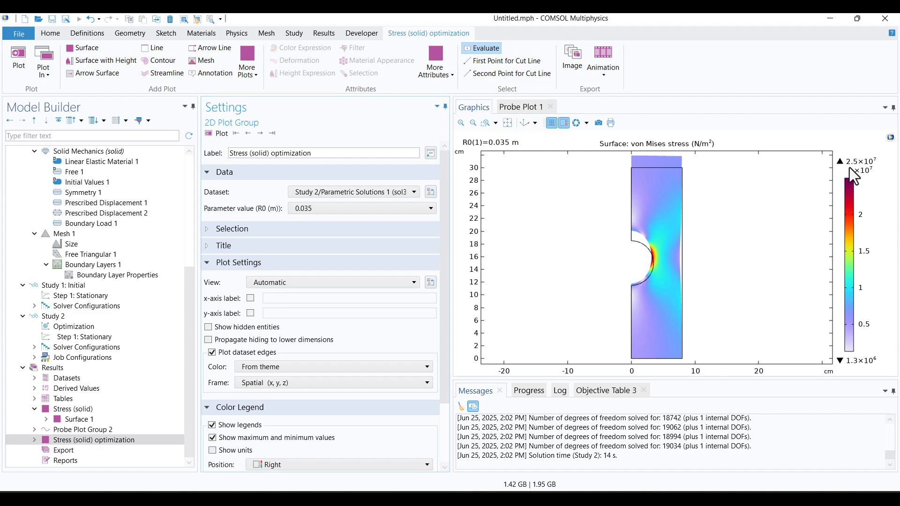
left_click(35, 440)
left_click(74, 440)
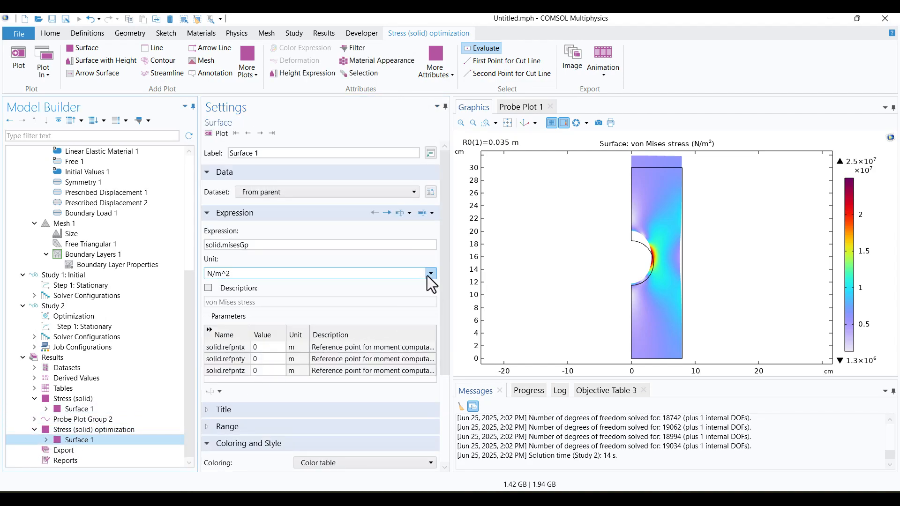
left_click(428, 275)
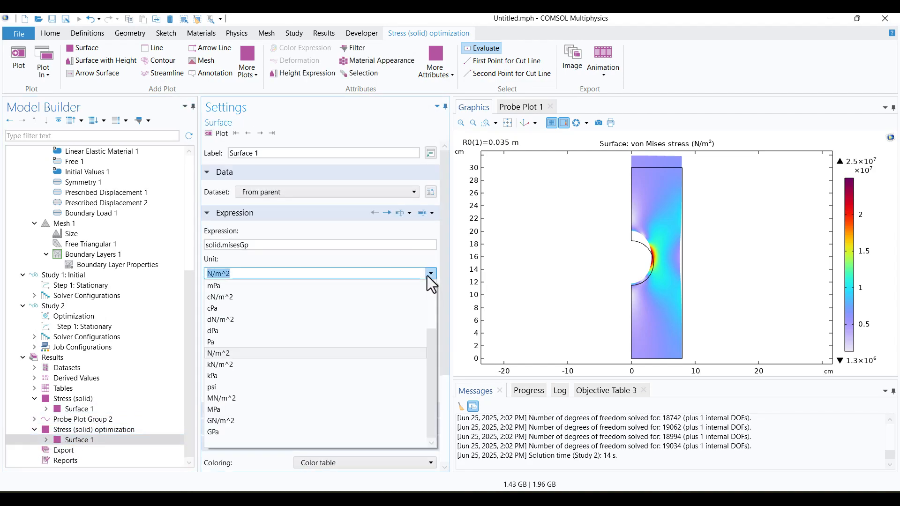
left_click(231, 409)
left_click(221, 137)
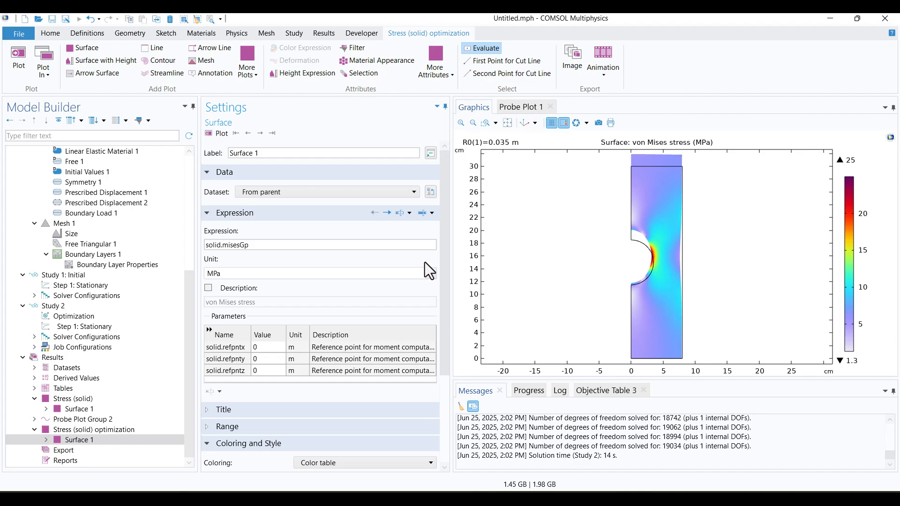
Change the color table of the Stress (solid) optimization surface plot to Rainbow
left_click(89, 317)
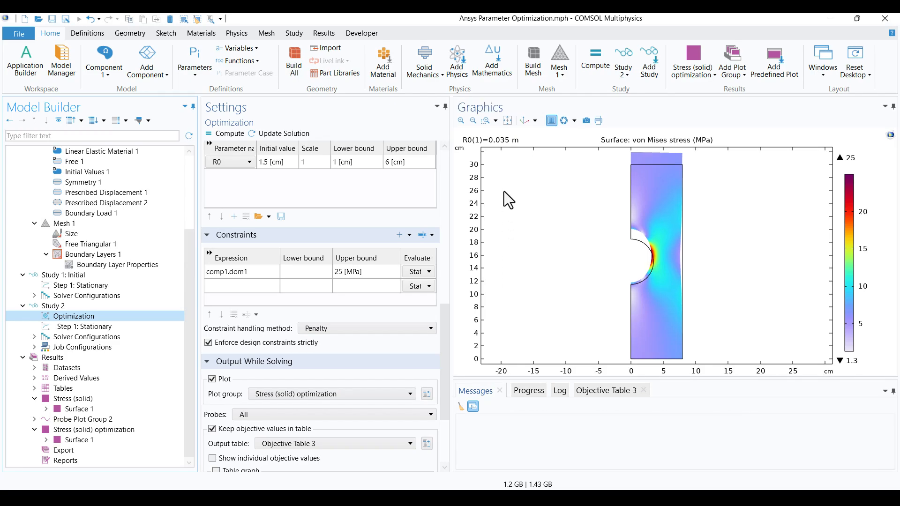
left_click(75, 442)
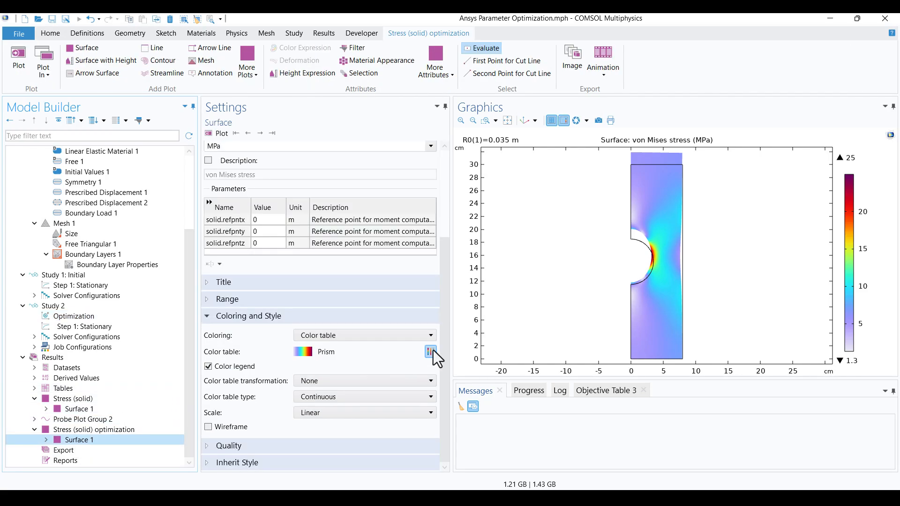
left_click(430, 352)
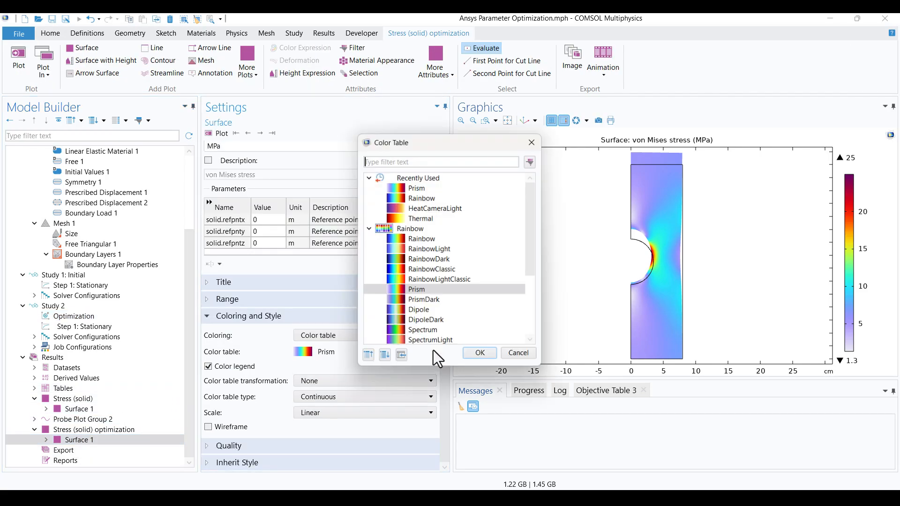
left_click(424, 197)
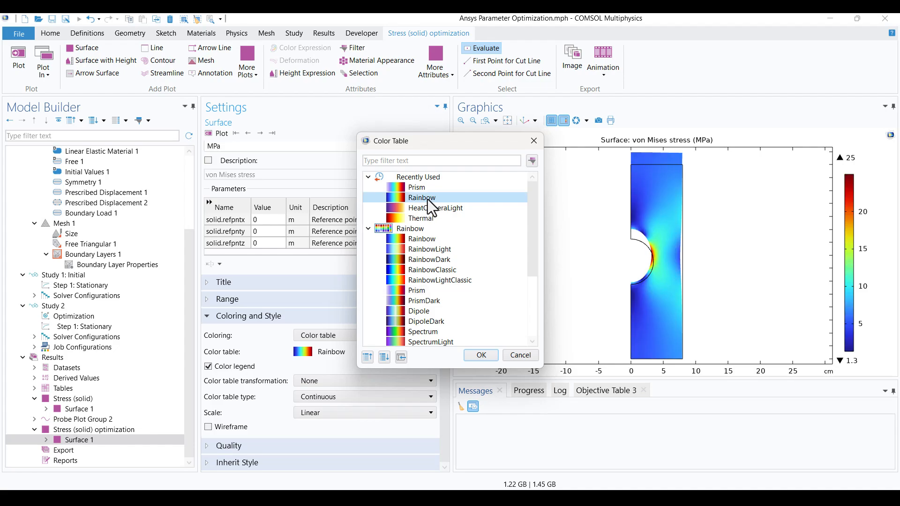
left_click(481, 356)
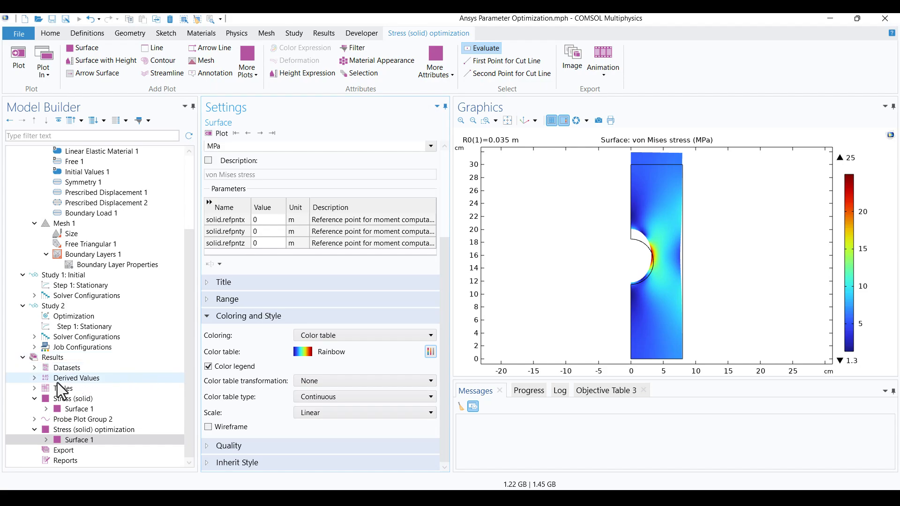
Add and plot a Mirror 2D dataset based on Study 1: Initial/Solution 1, and label it Mirror 2D study 1
right_click(44, 370)
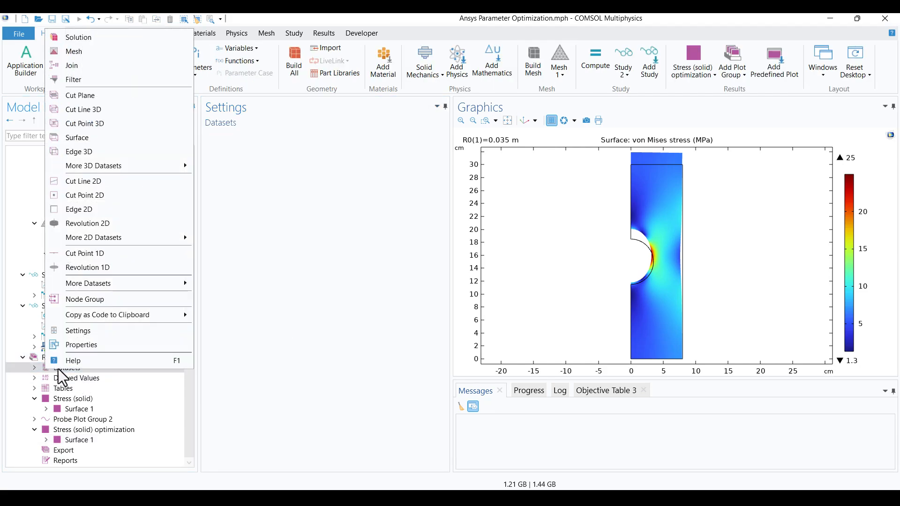
mouse_move(107, 241)
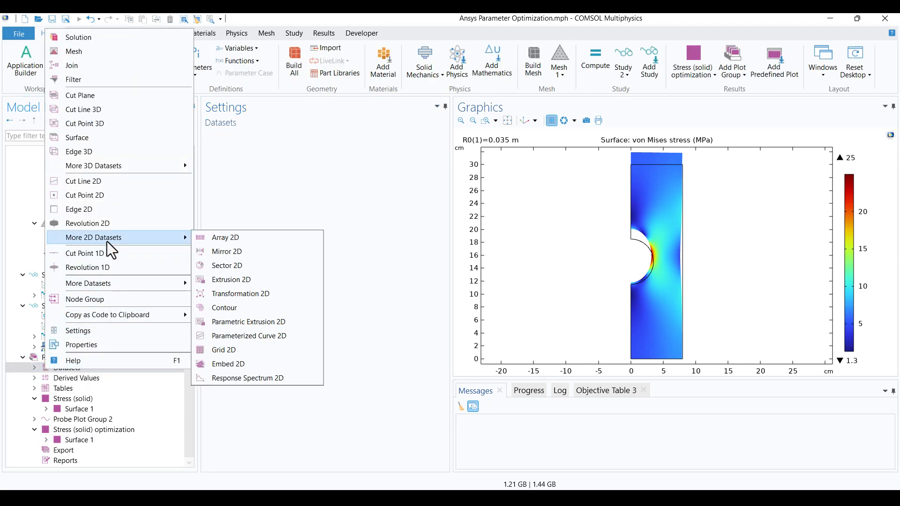
left_click(261, 252)
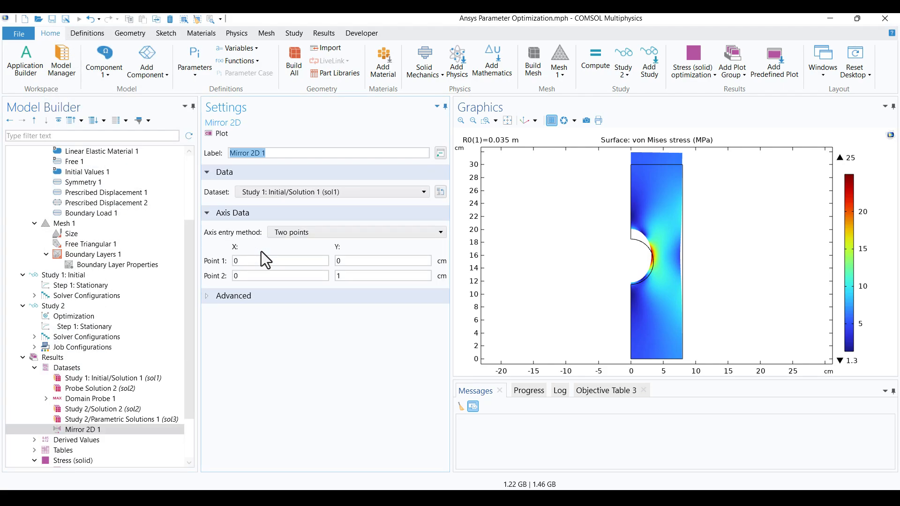
left_click(218, 134)
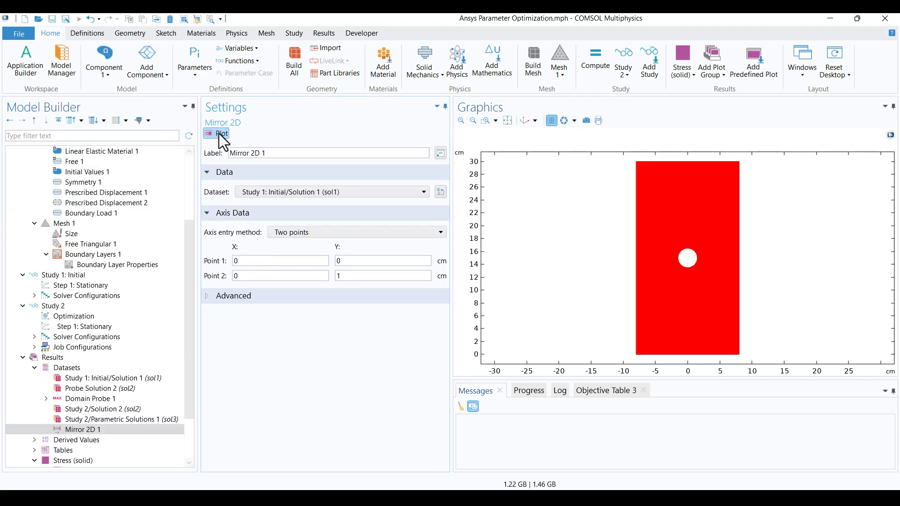
left_click(267, 196)
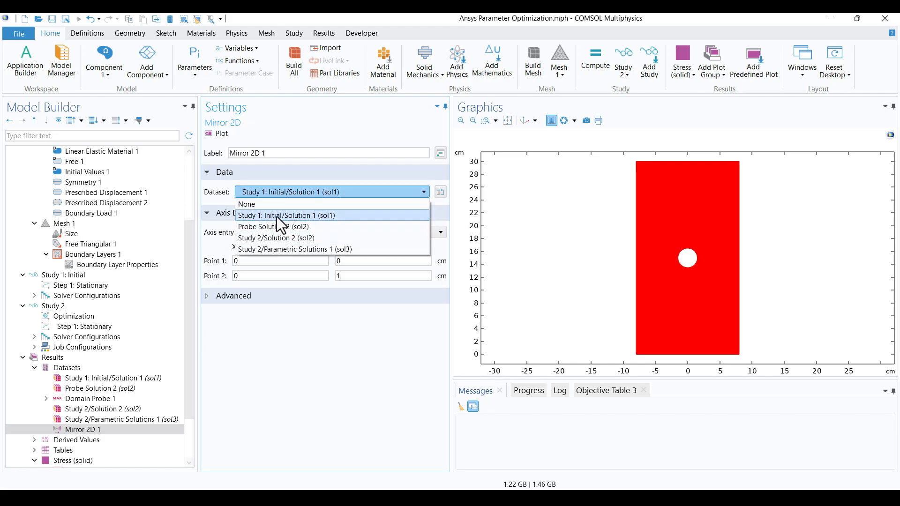
left_click(336, 155)
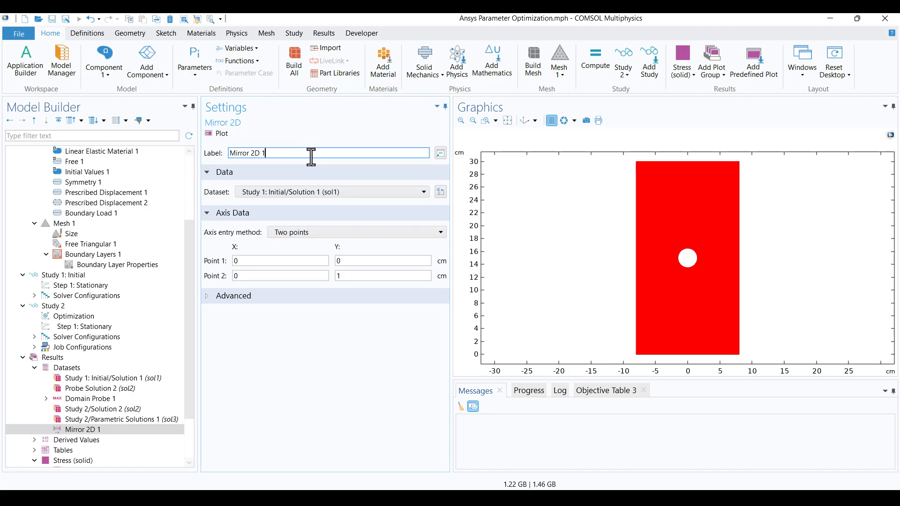
key("BackSpace")
type("study 1")
key("Return")
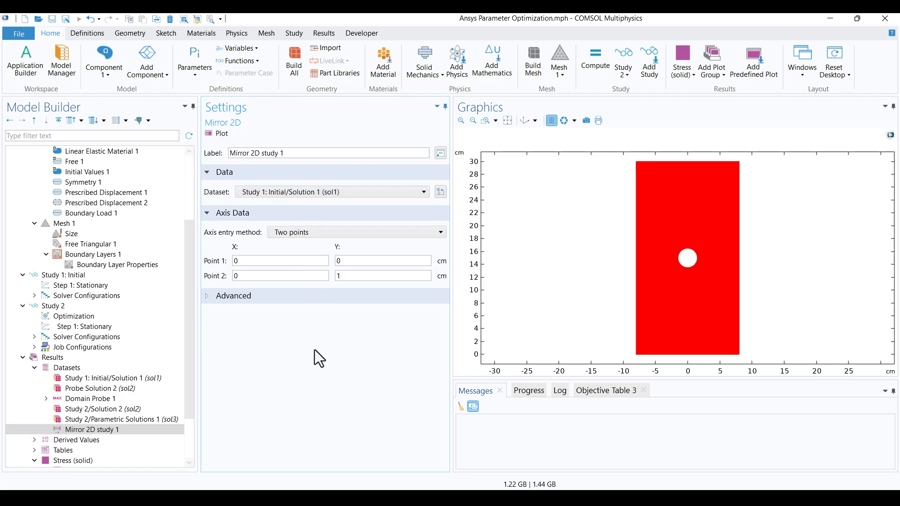
Plot the Stress (solid) group from the Mirror 2D study 1 dataset with dataset edges turned off
scroll(60, 343, "down", 2)
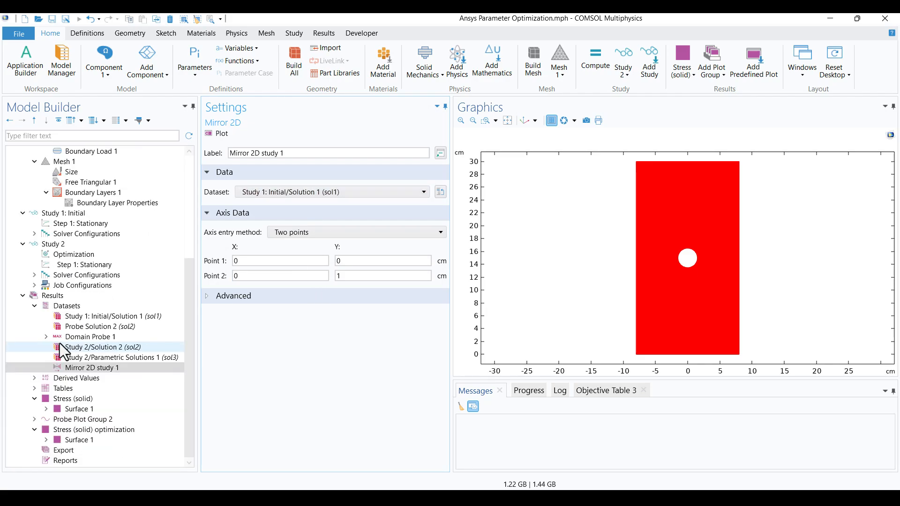
left_click(66, 400)
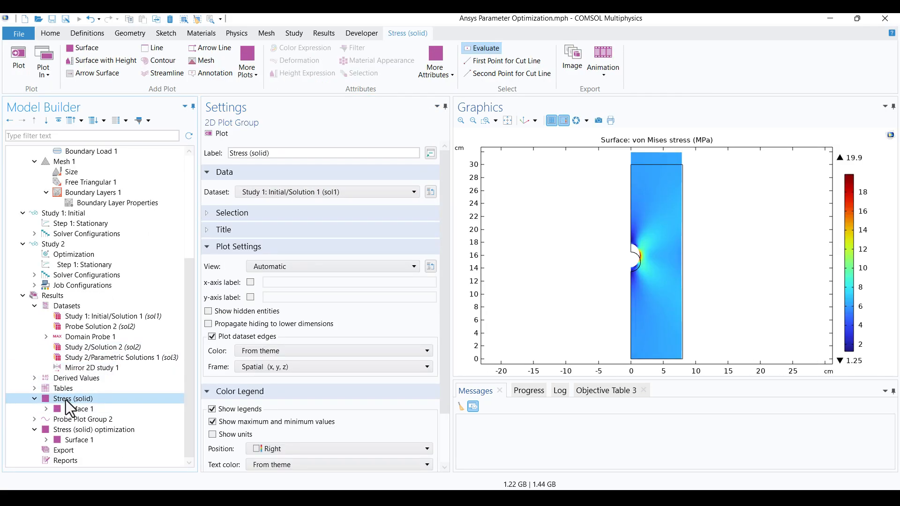
left_click(282, 195)
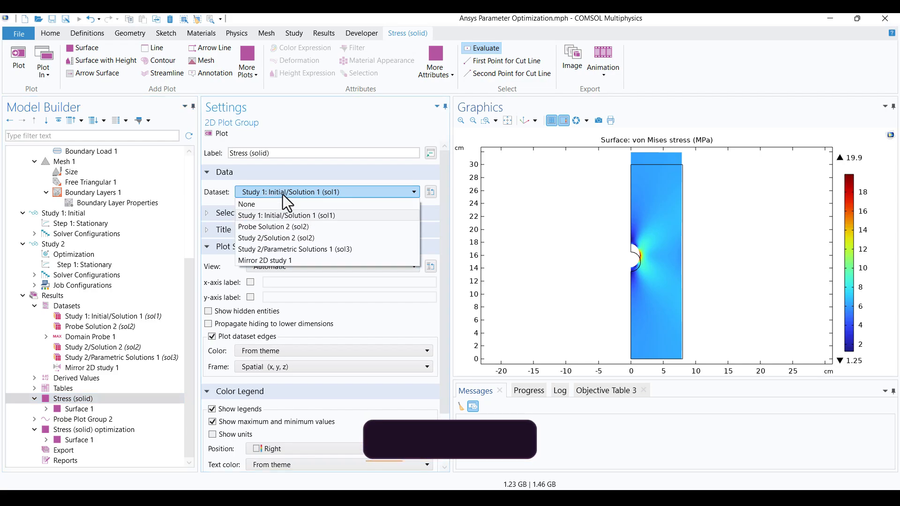
left_click(272, 261)
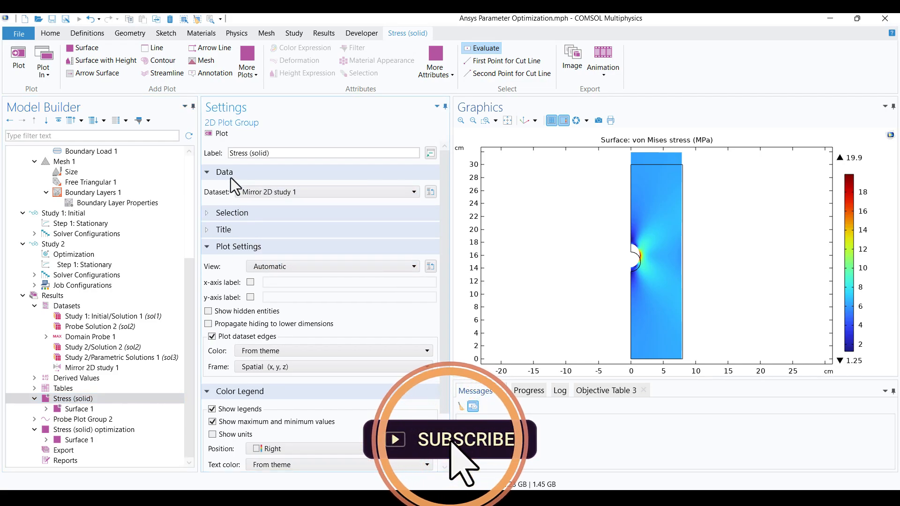
left_click(217, 134)
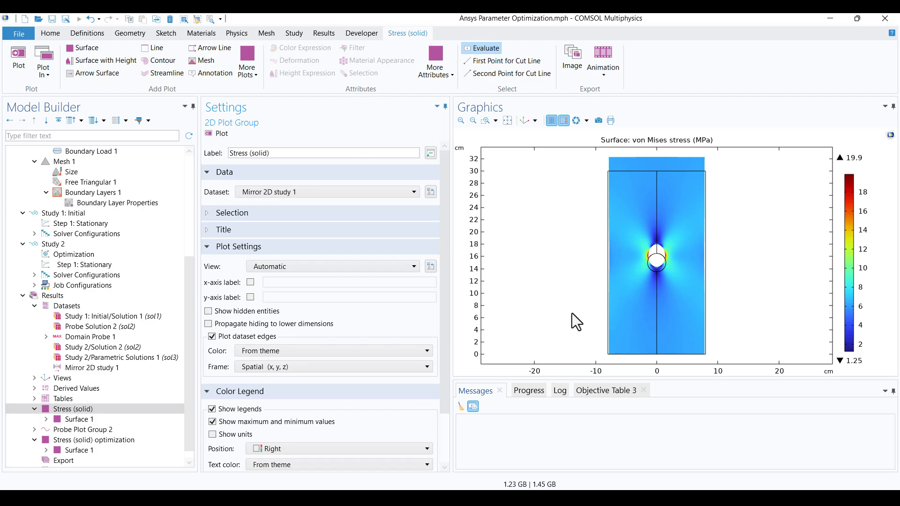
left_click(211, 337)
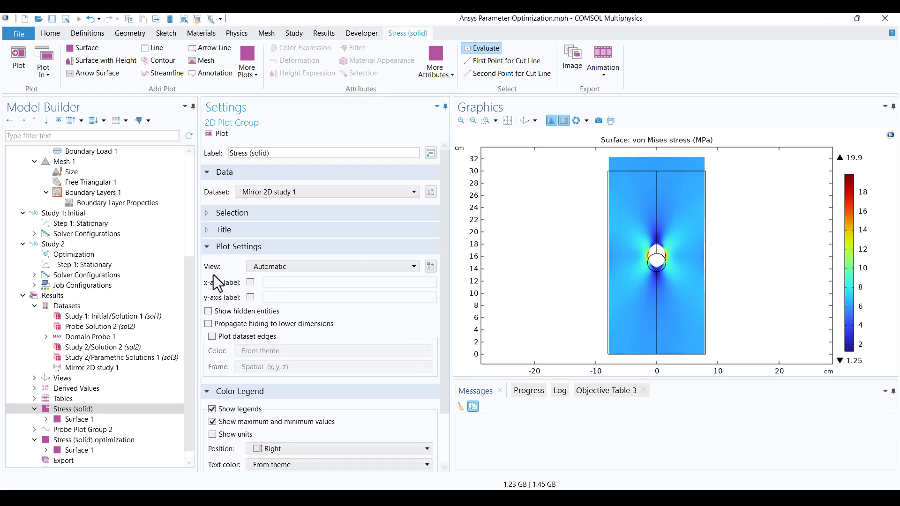
left_click(217, 131)
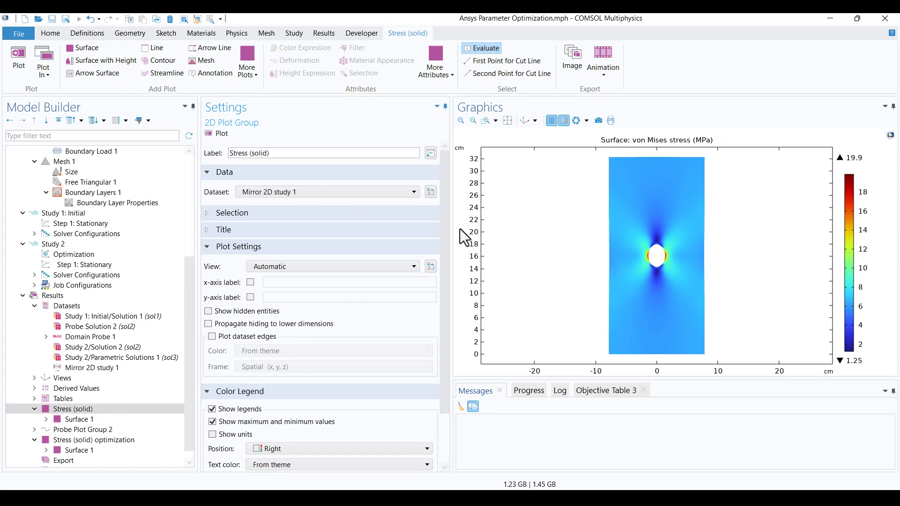
Add a second Mirror 2D dataset based on Study 2/Parametric Solutions 1 and plot it
left_click(150, 443)
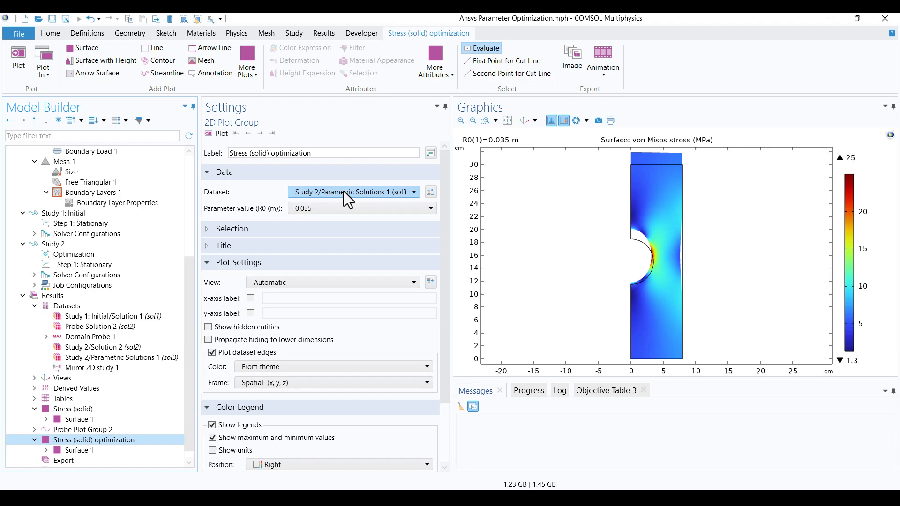
left_click(65, 309)
right_click(66, 309)
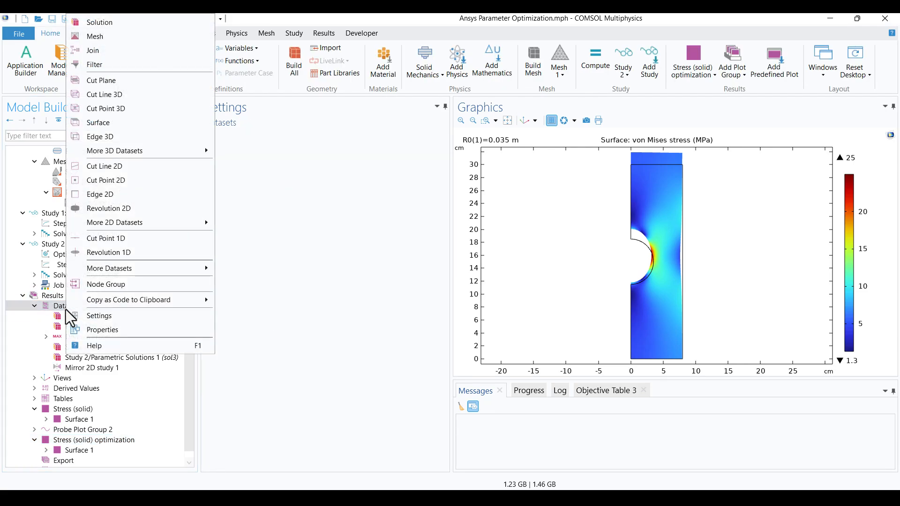
mouse_move(155, 224)
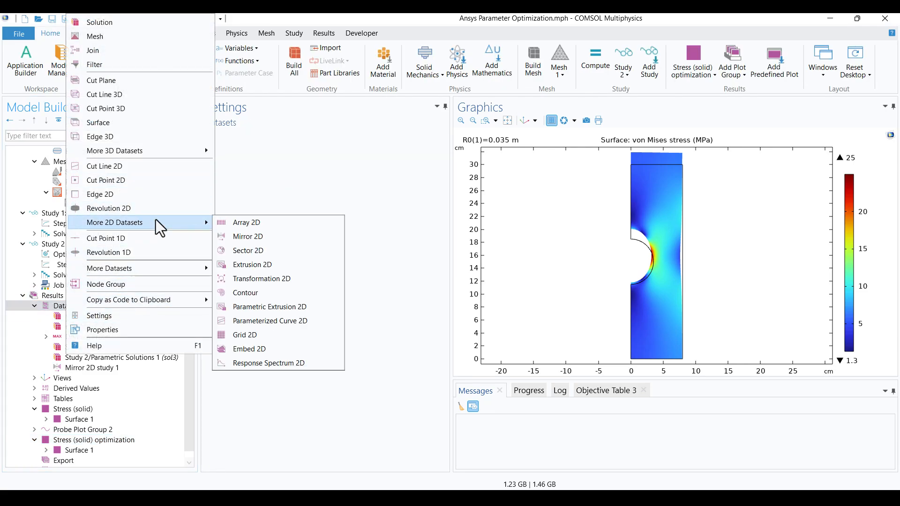
left_click(269, 238)
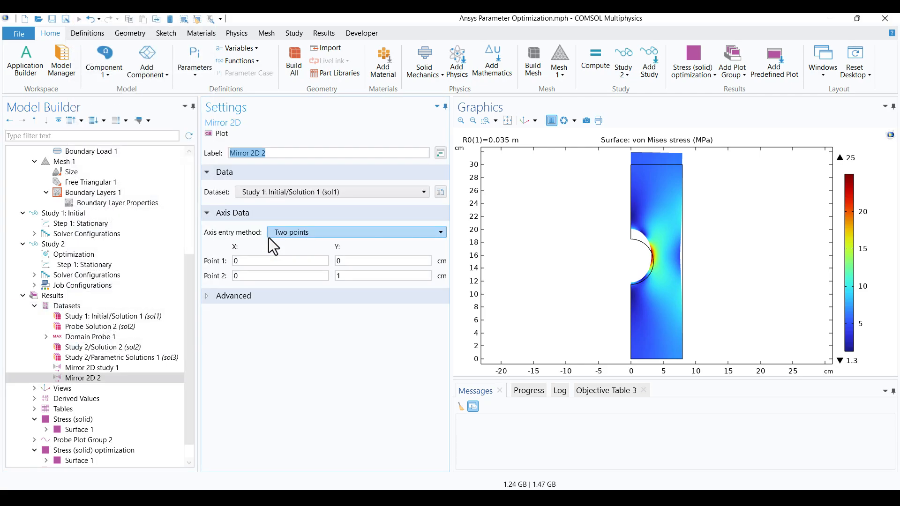
left_click(263, 193)
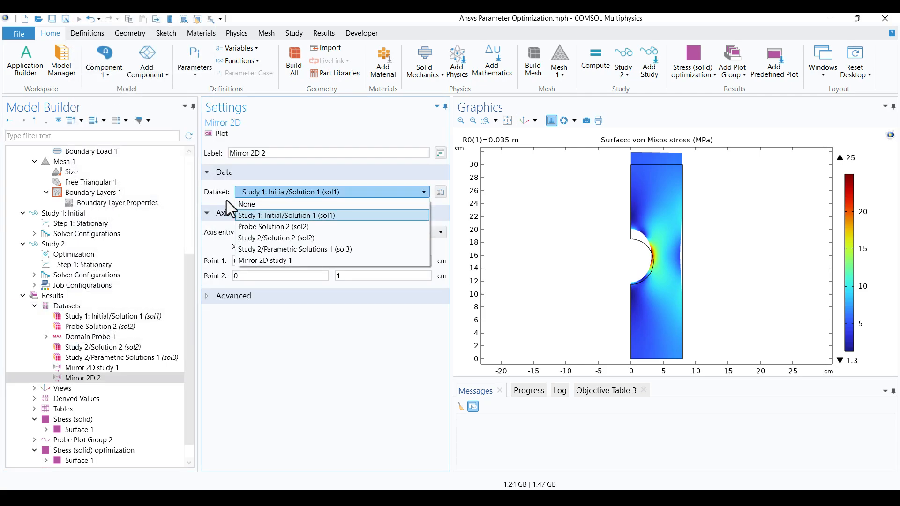
left_click(307, 249)
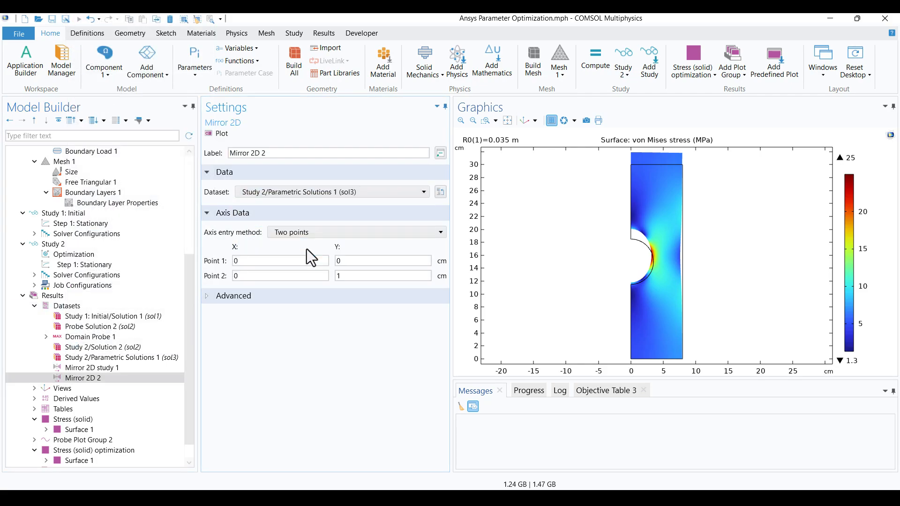
left_click(216, 135)
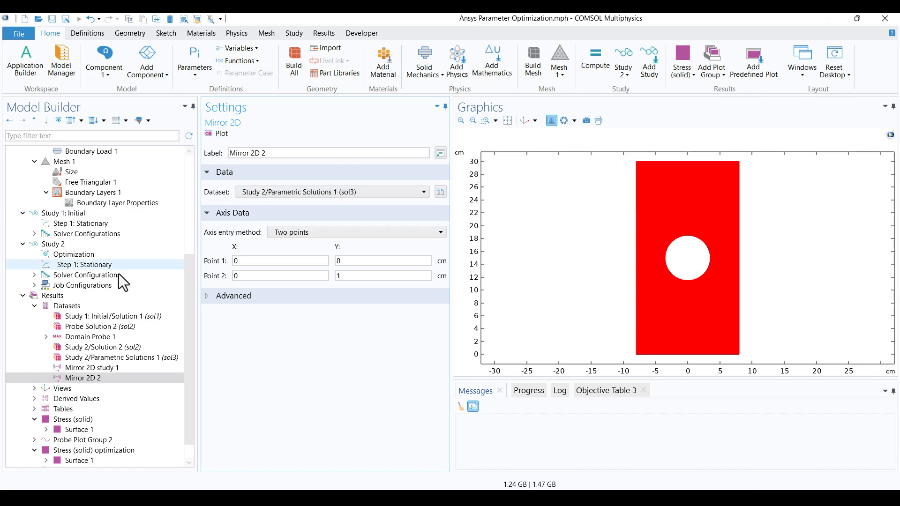
Plot the Stress (solid) optimization group from the Mirror 2D 2 dataset with dataset edges turned off
left_click(117, 451)
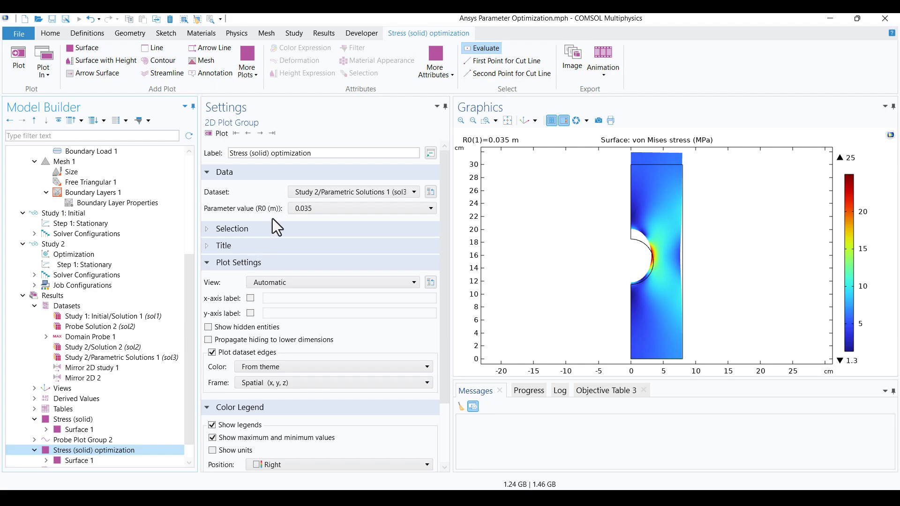
left_click(341, 196)
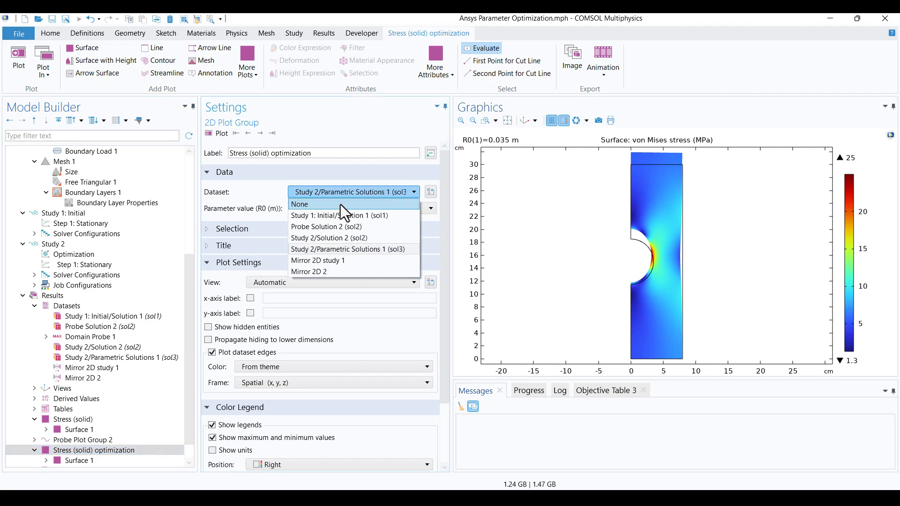
left_click(332, 273)
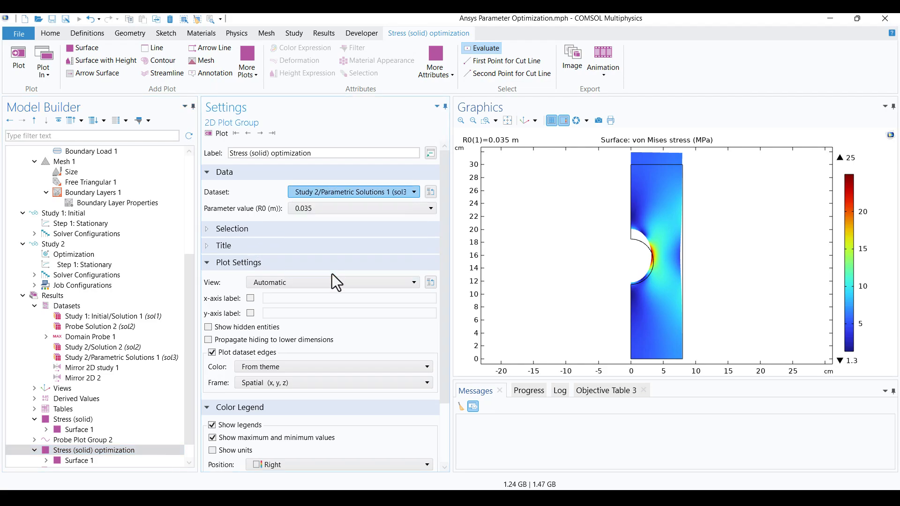
left_click(223, 137)
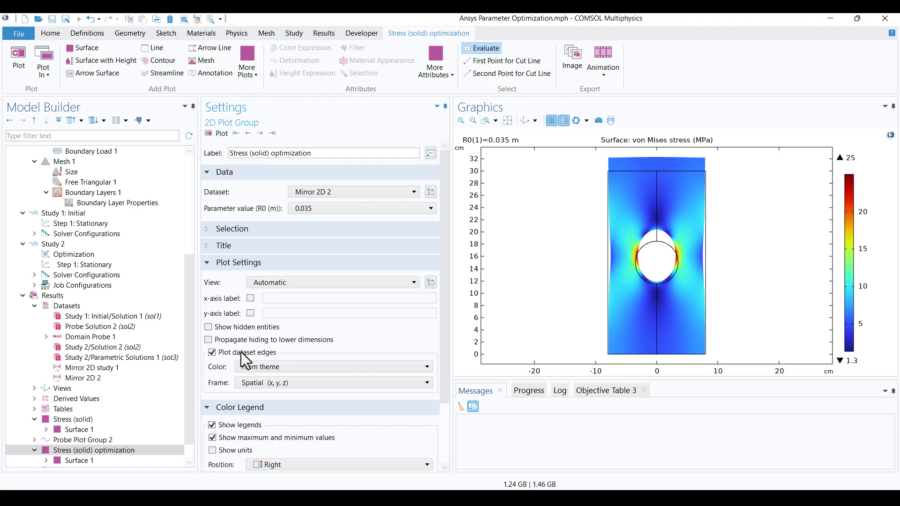
left_click(212, 352)
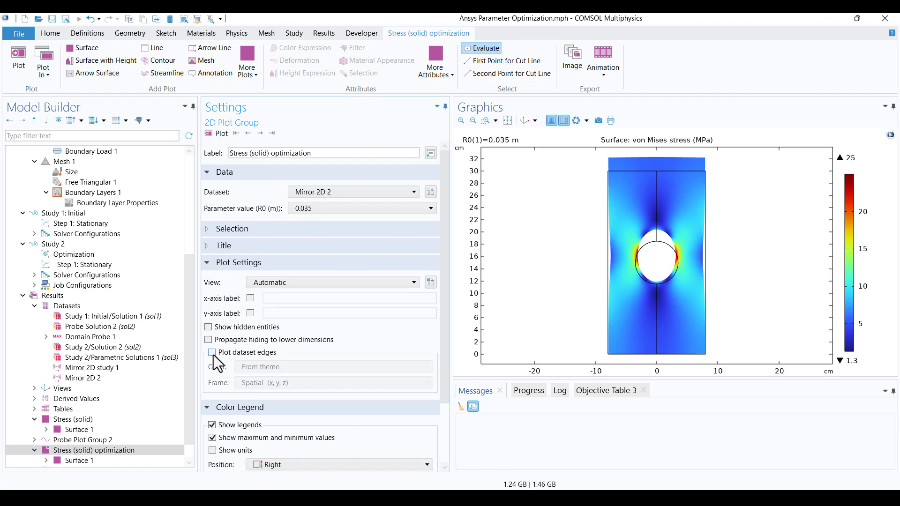
left_click(218, 135)
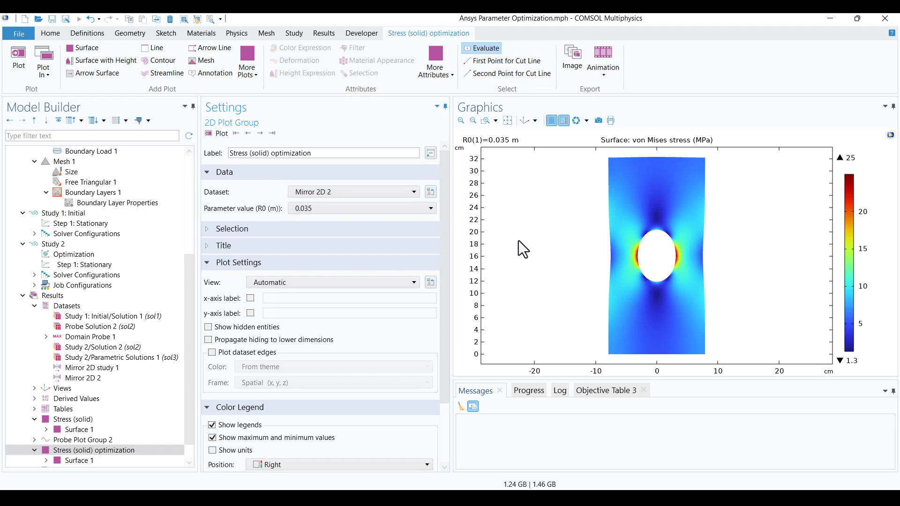